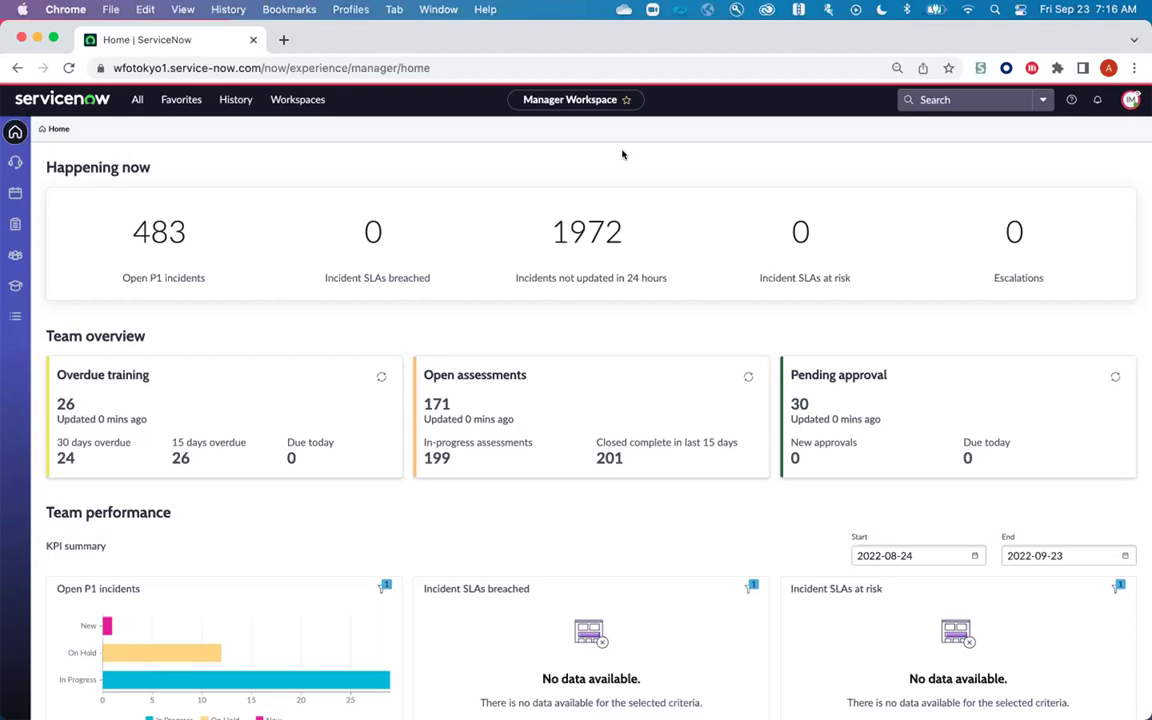
scroll(540, 442, "down", 5)
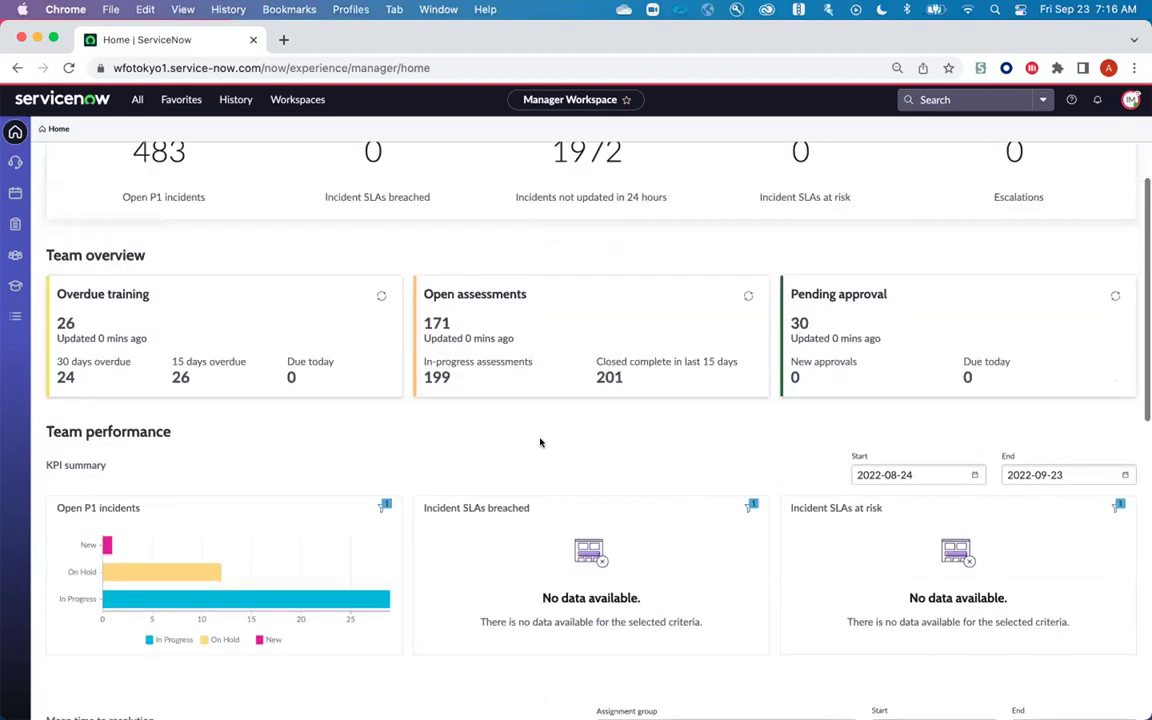
scroll(540, 442, "down", 5)
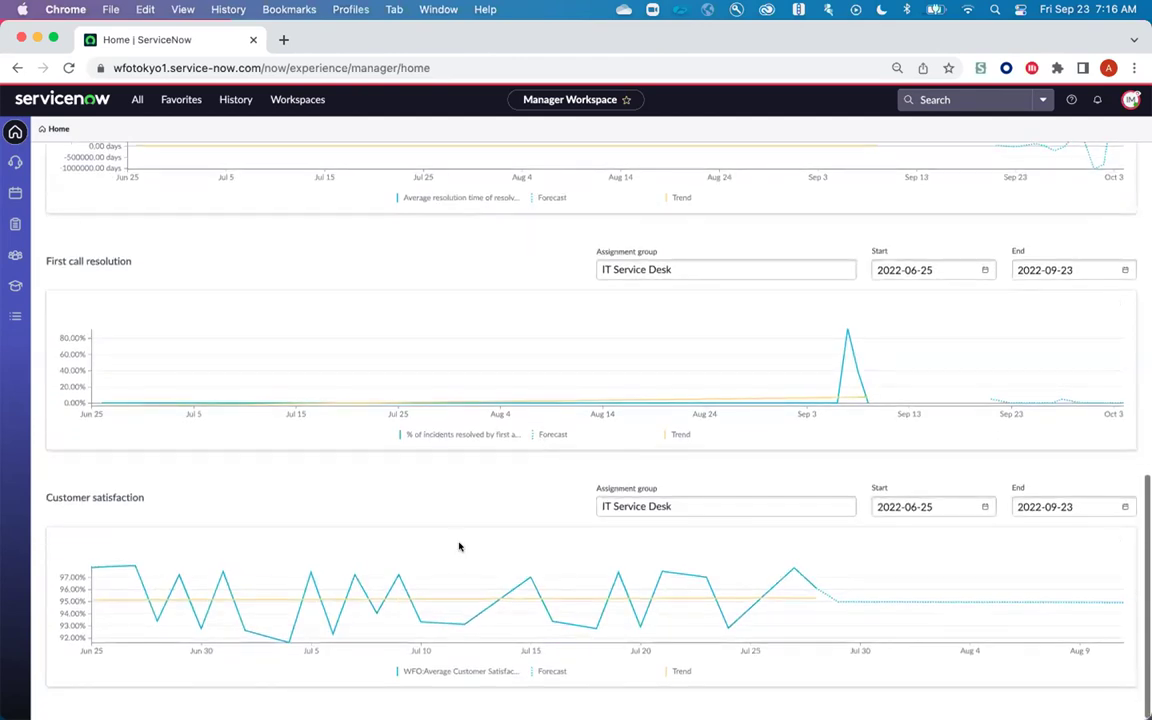
scroll(295, 341, "up", 10)
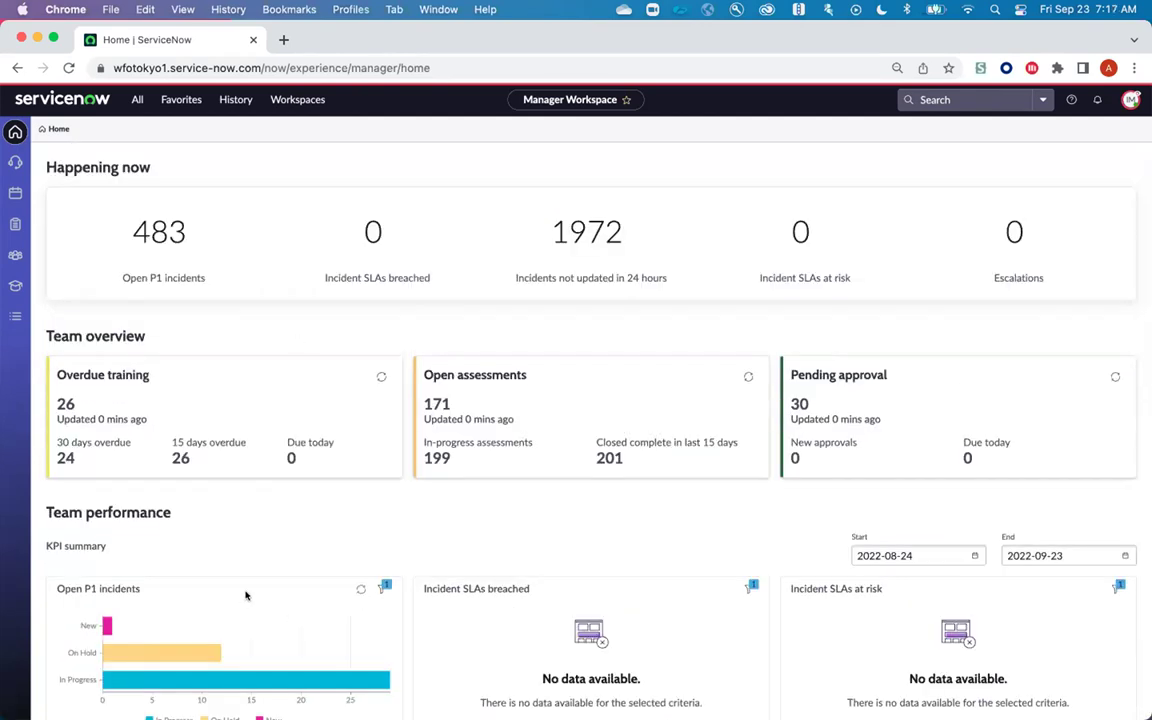
scroll(242, 597, "down", 6)
scroll(228, 587, "down", 3)
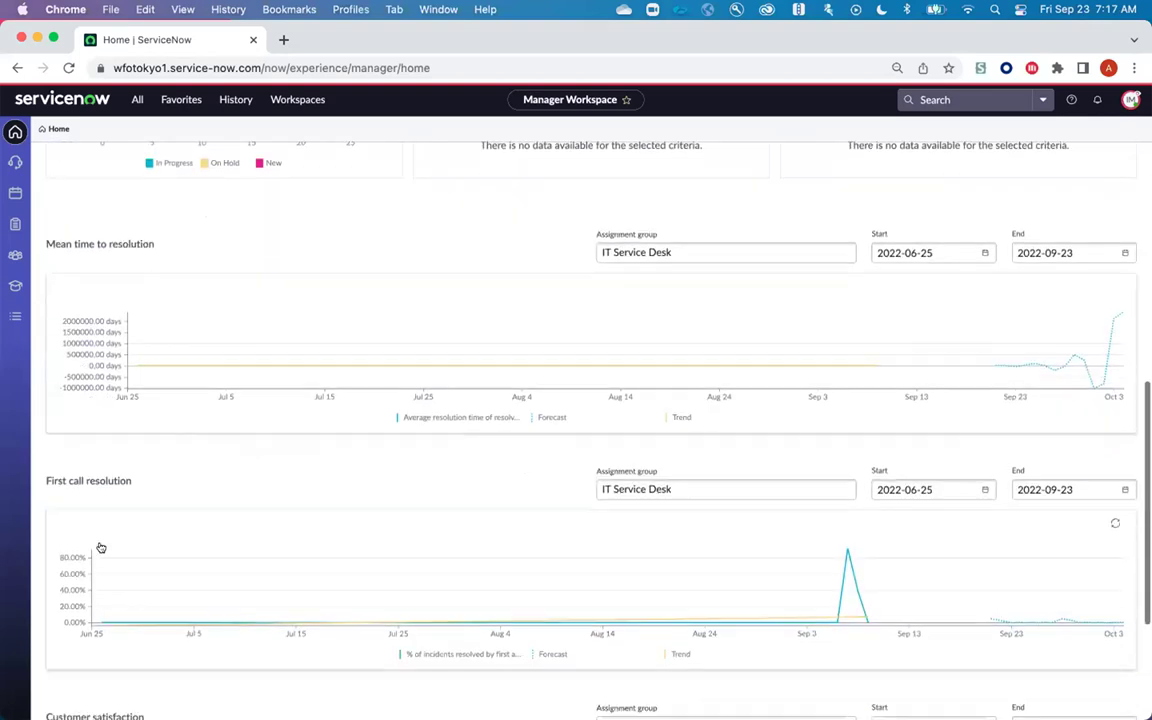
scroll(478, 575, "down", 2)
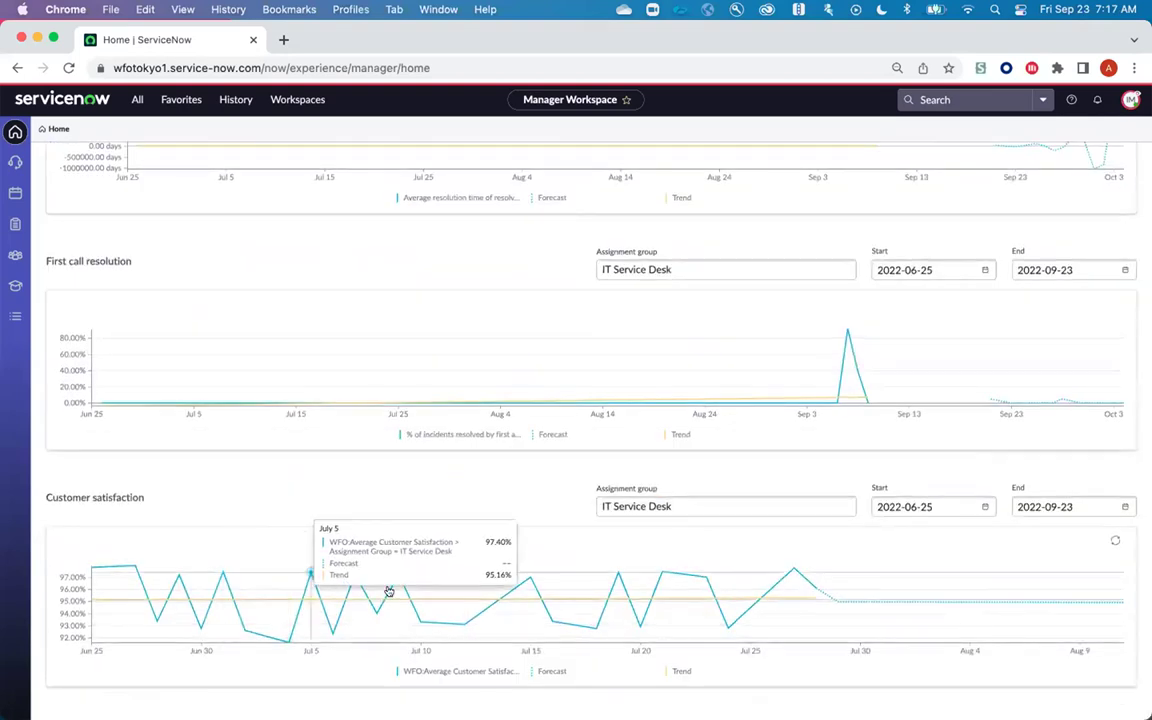
scroll(710, 588, "up", 14)
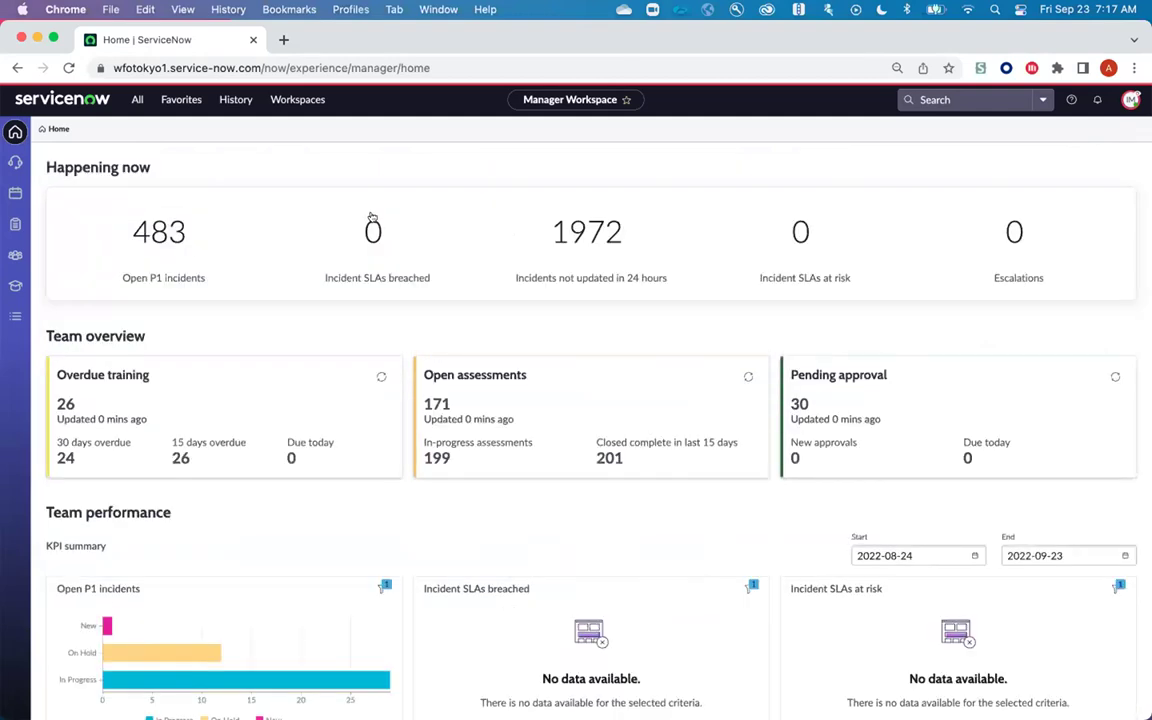
- Review which agents can be allocated the queued chat interaction IMS0000443 in Channels and queues
left_click(13, 163)
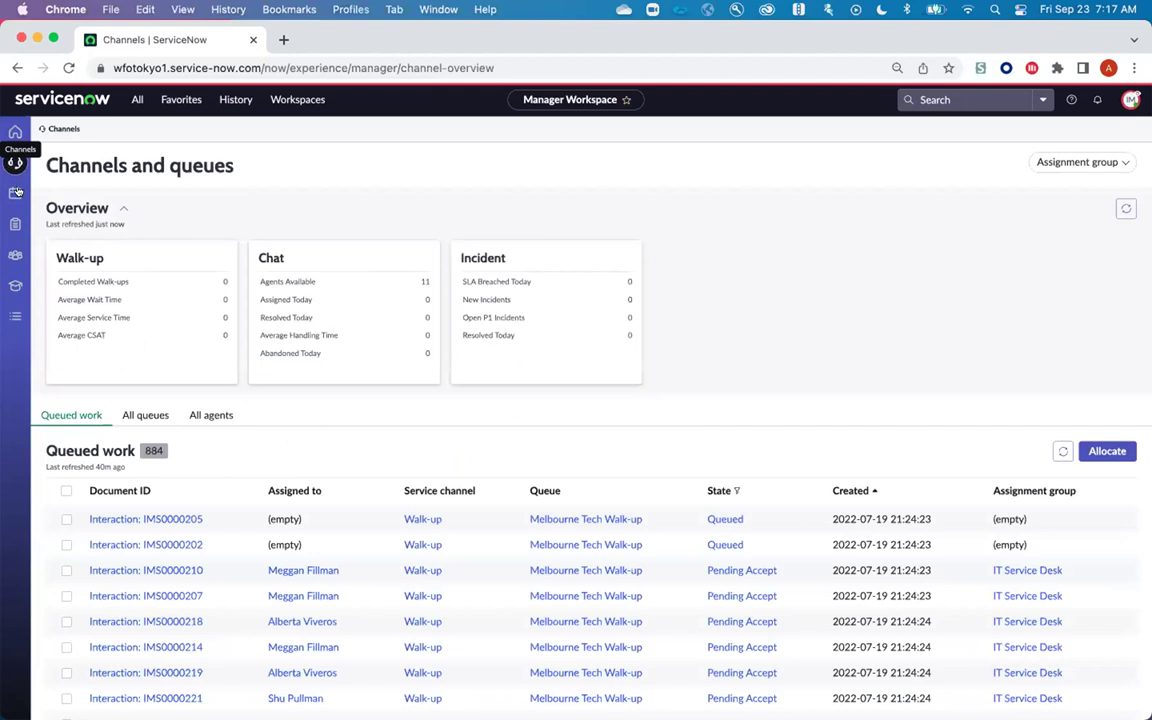
scroll(296, 645, "down", 2)
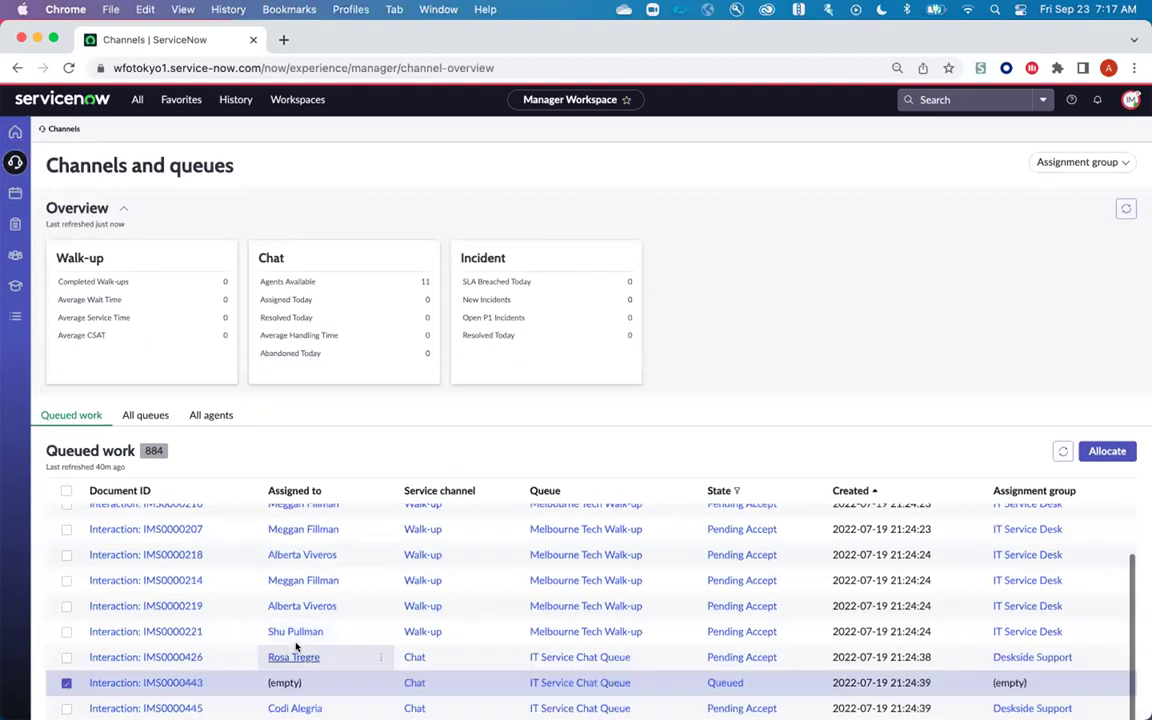
left_click(66, 682)
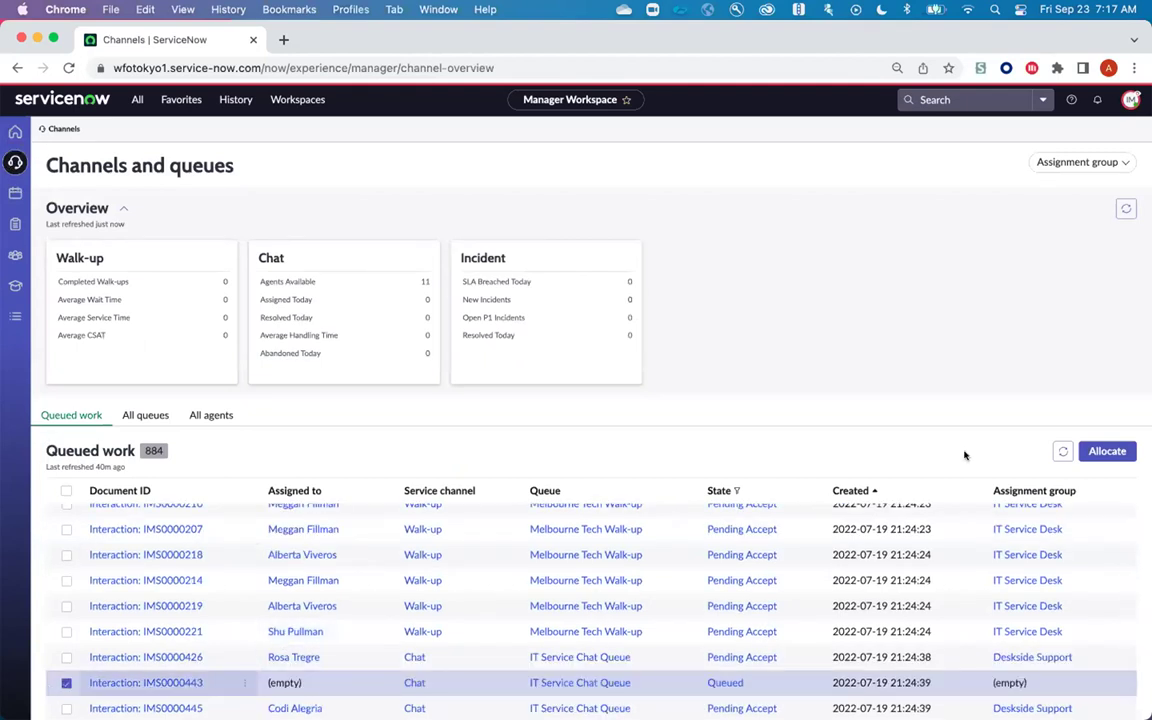
left_click(1107, 451)
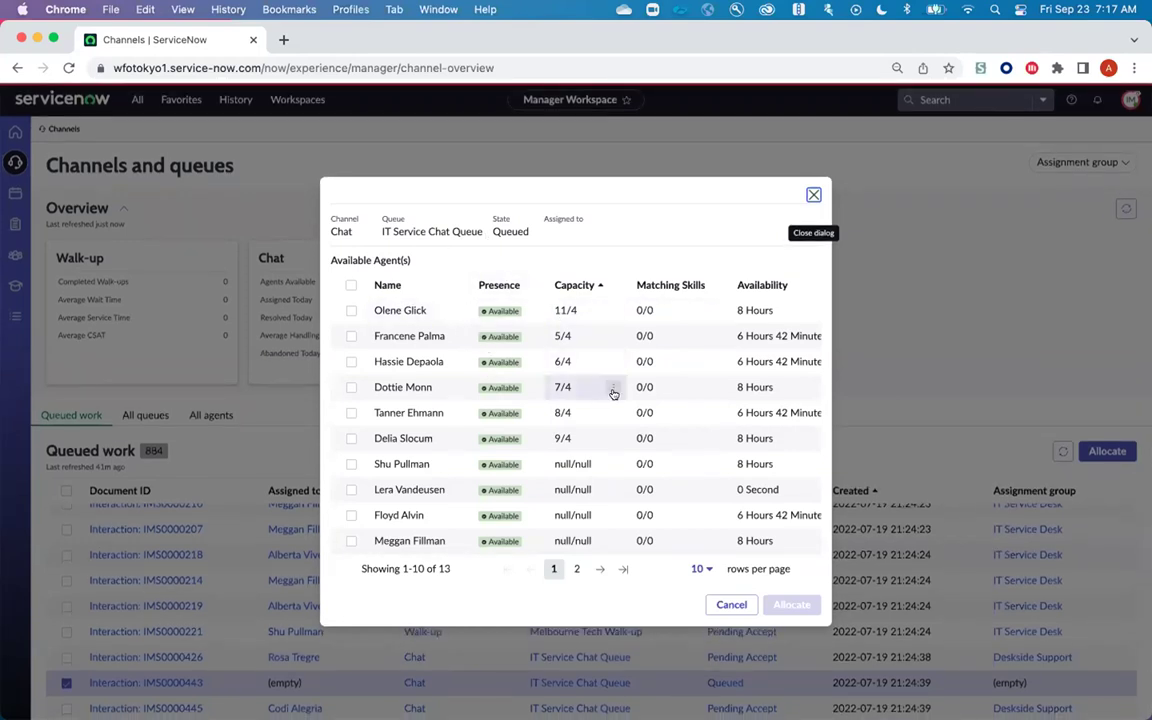
scroll(609, 391, "right", 2)
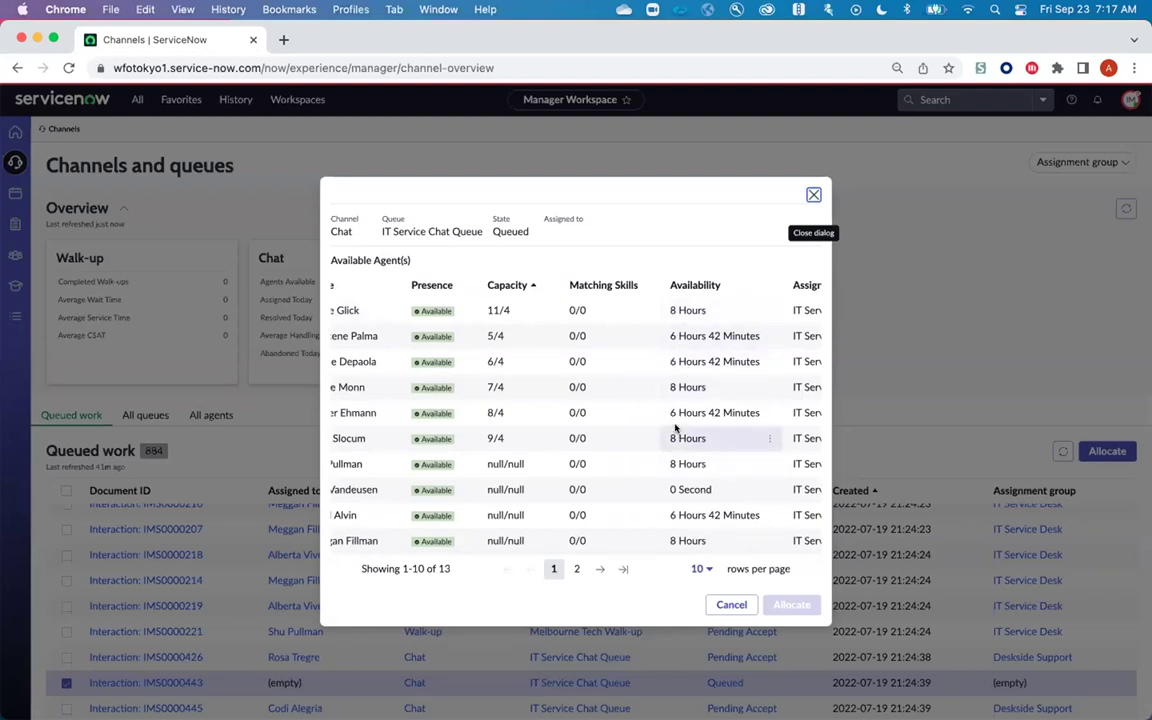
scroll(683, 420, "right", 2)
scroll(683, 420, "left", 4)
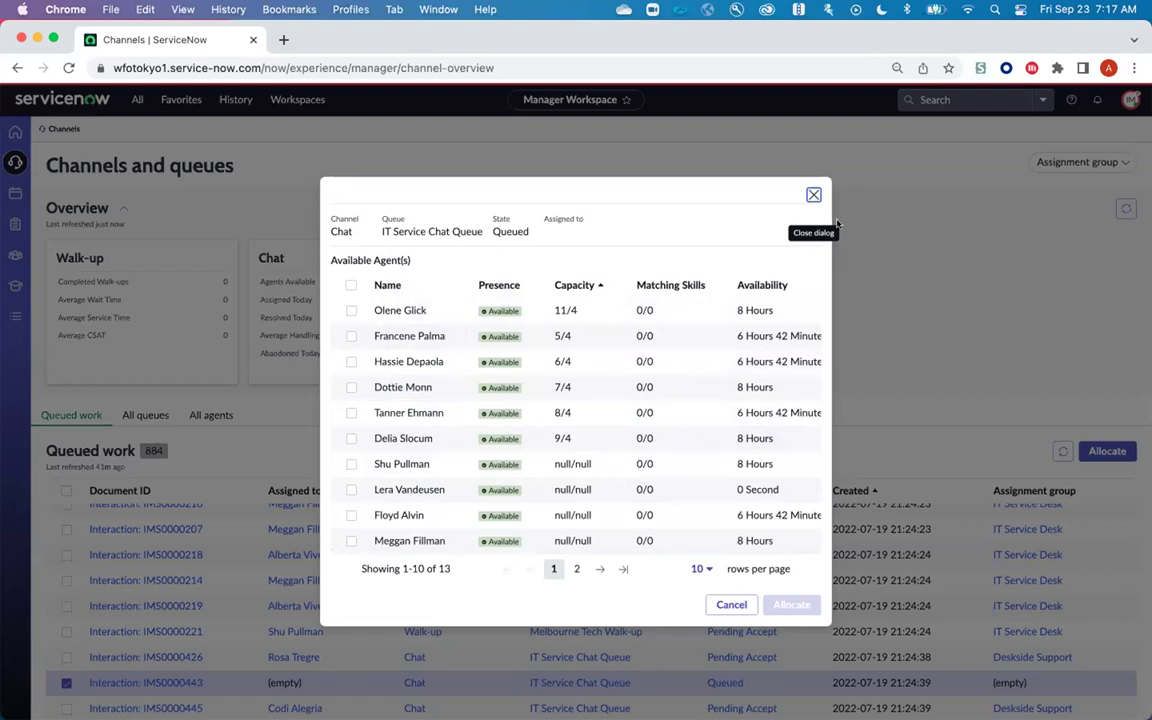
left_click(813, 194)
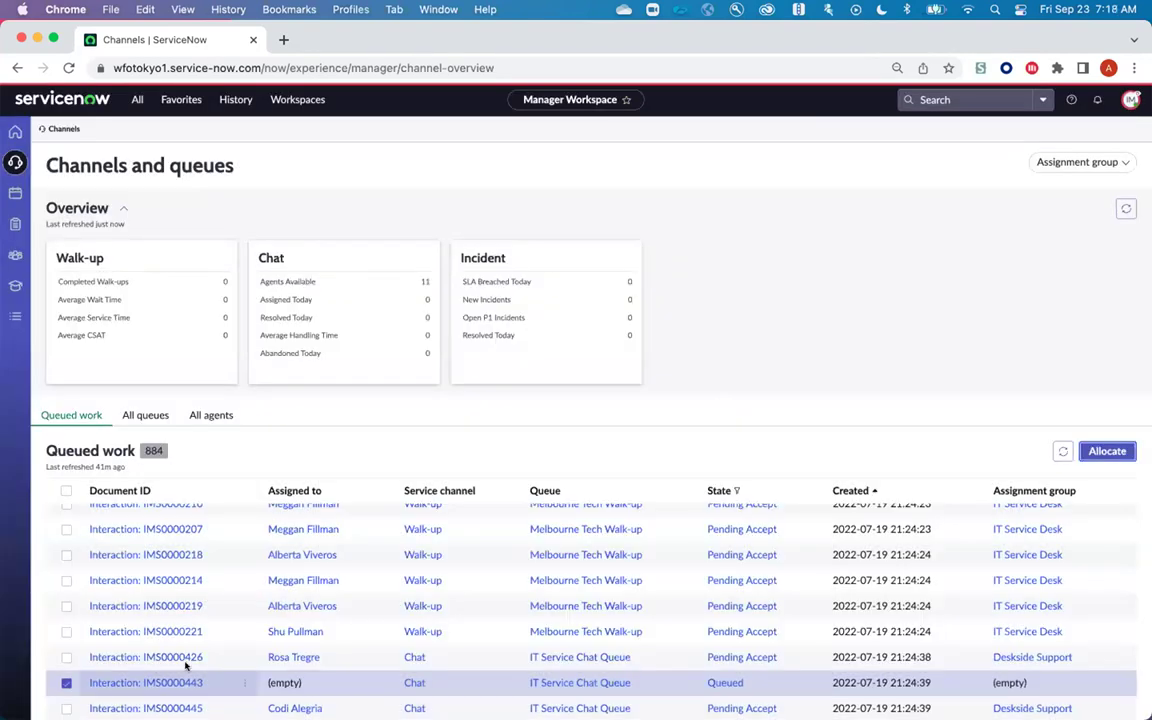
left_click(15, 193)
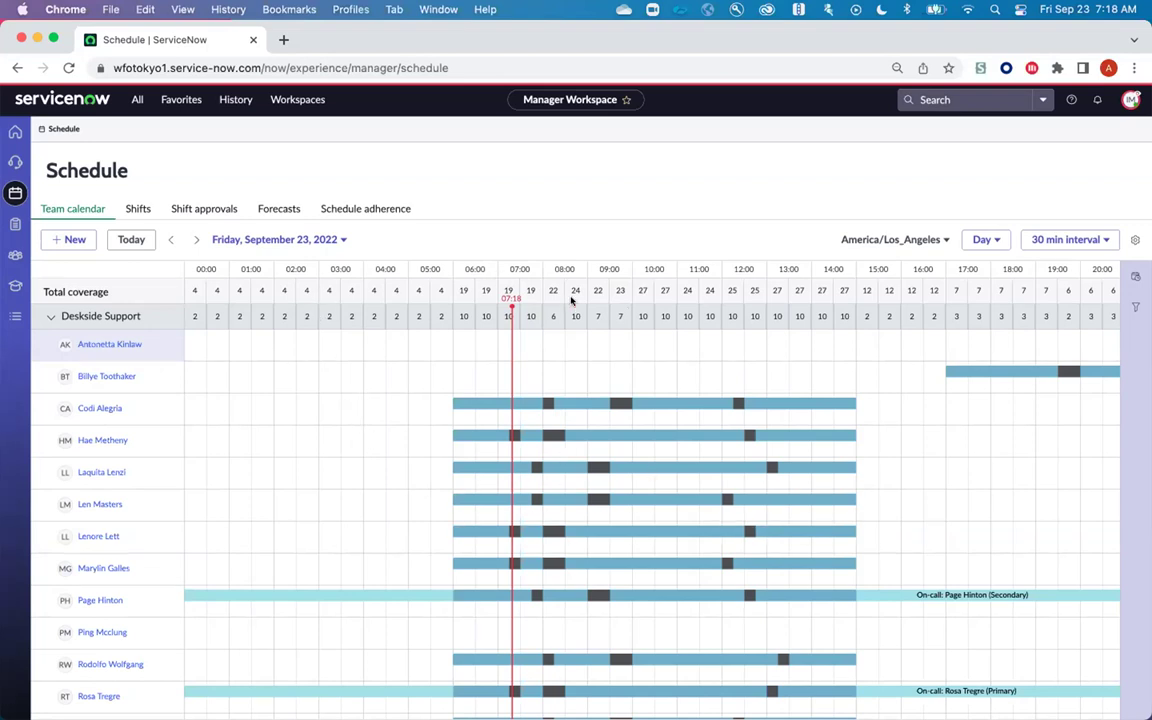
- Filter the team schedule calendar by the Skills filter to show only French-skilled members
scroll(650, 548, "down", 5)
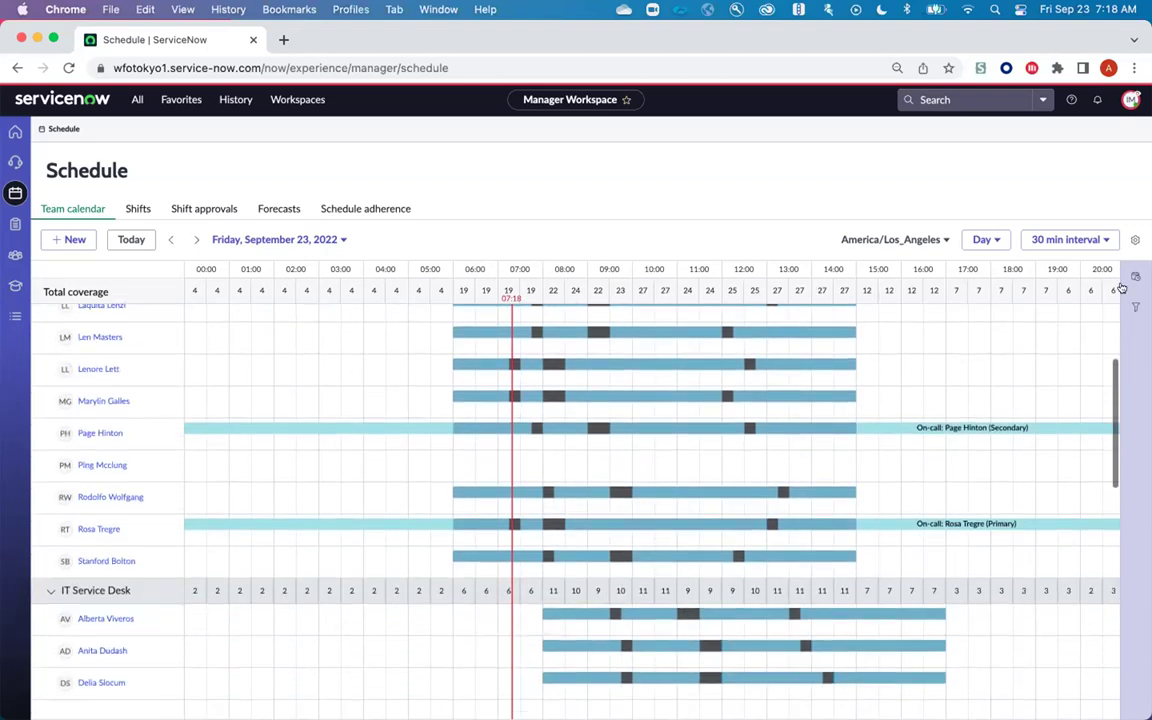
left_click(1135, 307)
left_click(910, 394)
type("french")
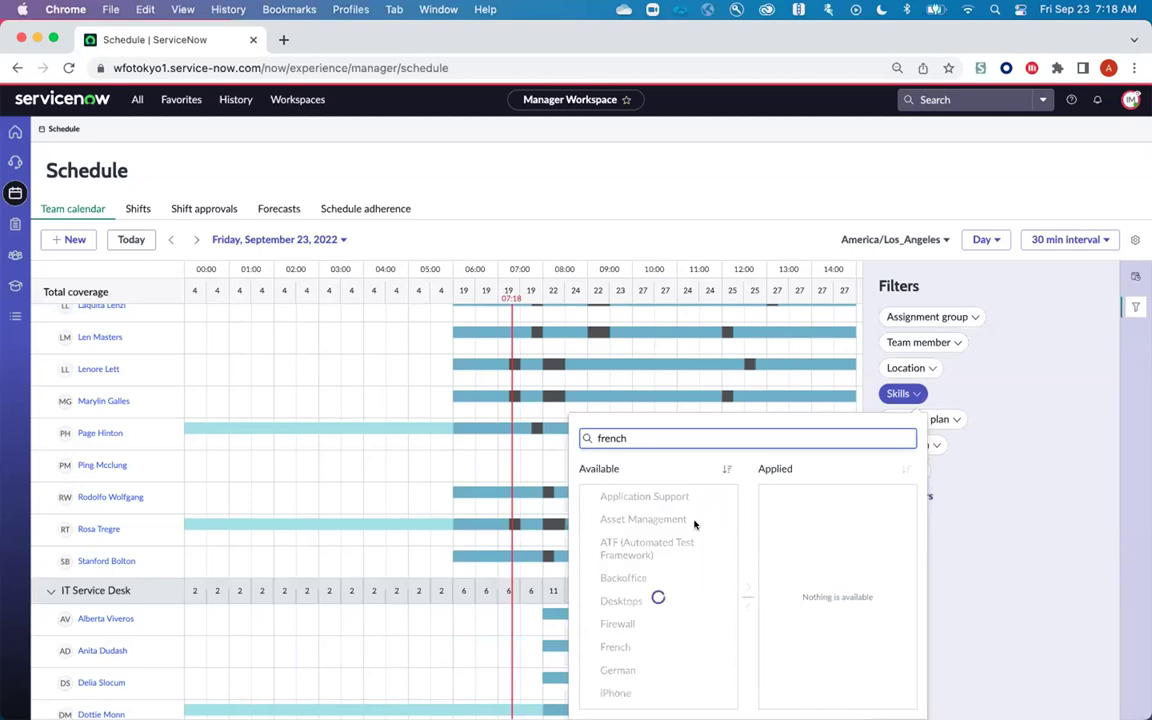
left_click(630, 500)
scroll(860, 681, "down", 2)
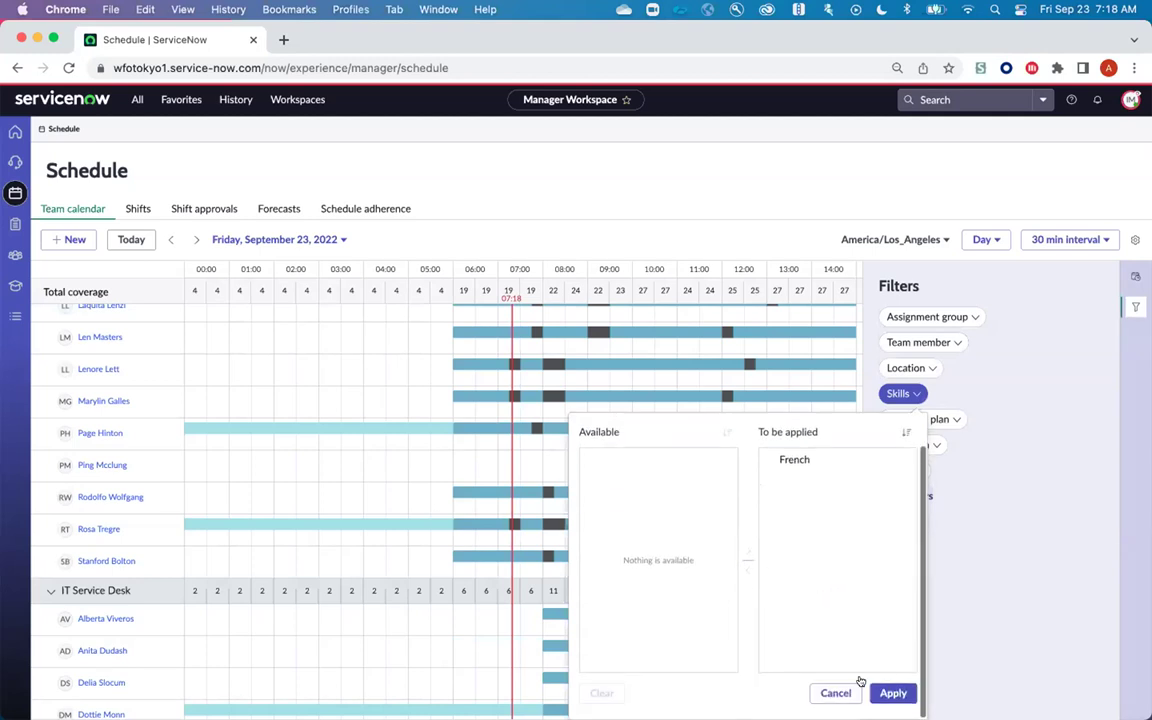
left_click(893, 693)
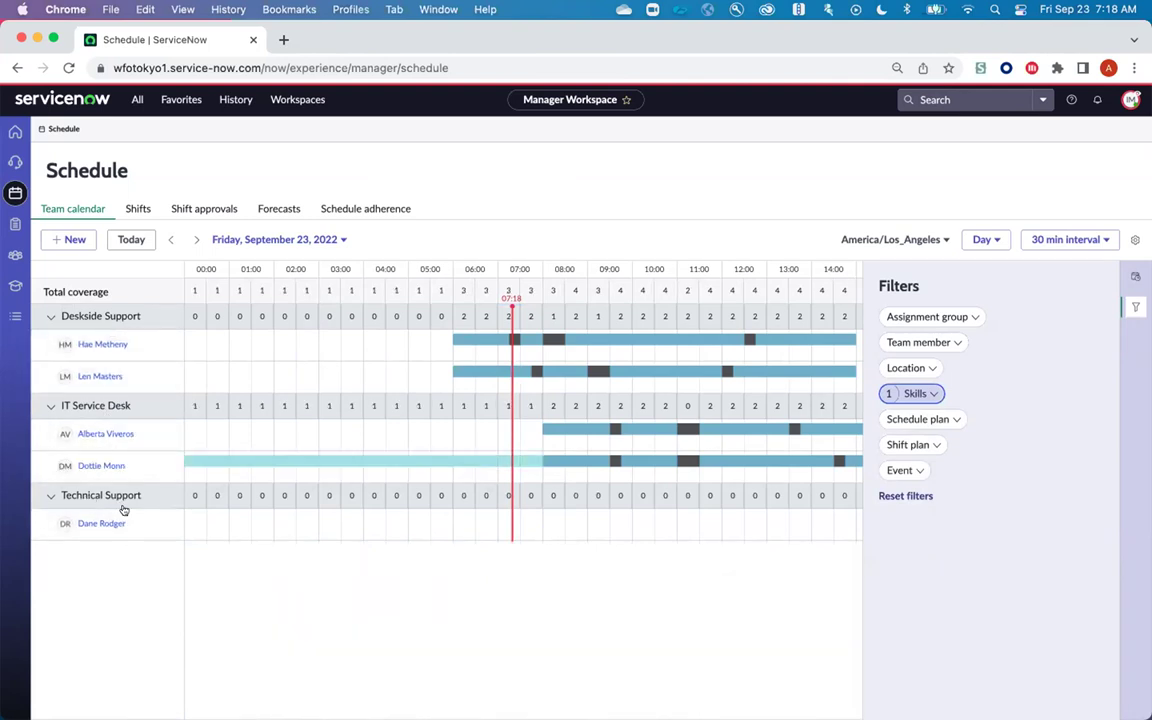
scroll(442, 440, "right", 3)
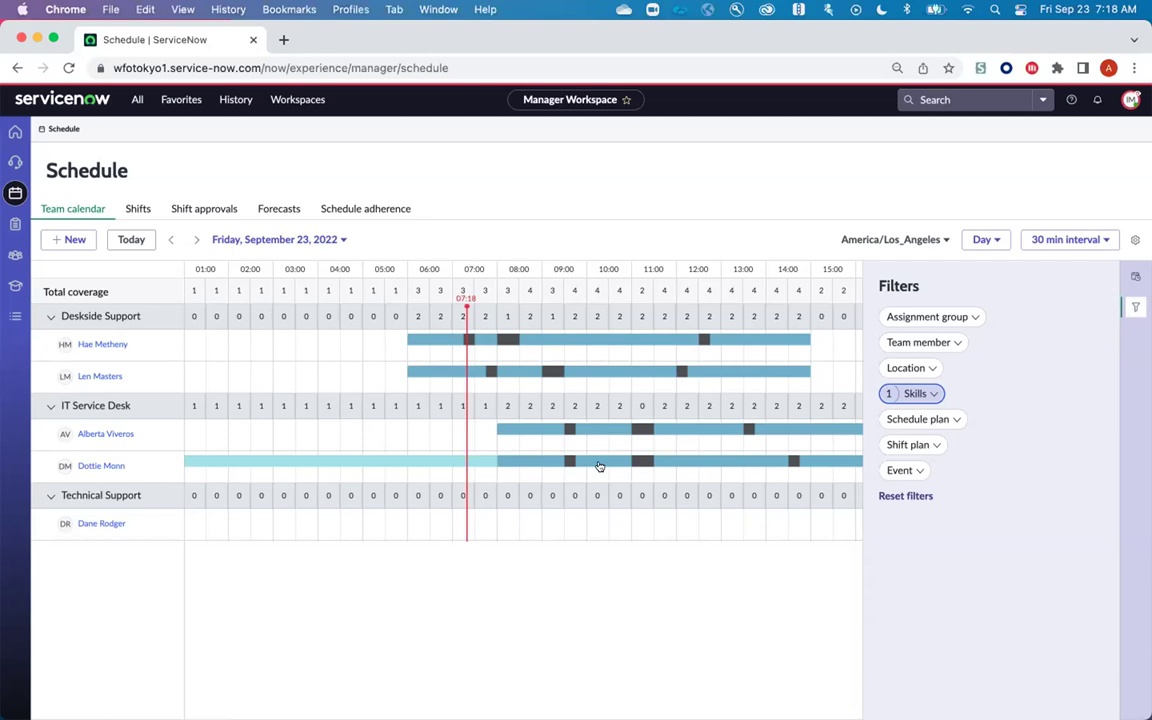
scroll(599, 466, "right", 5)
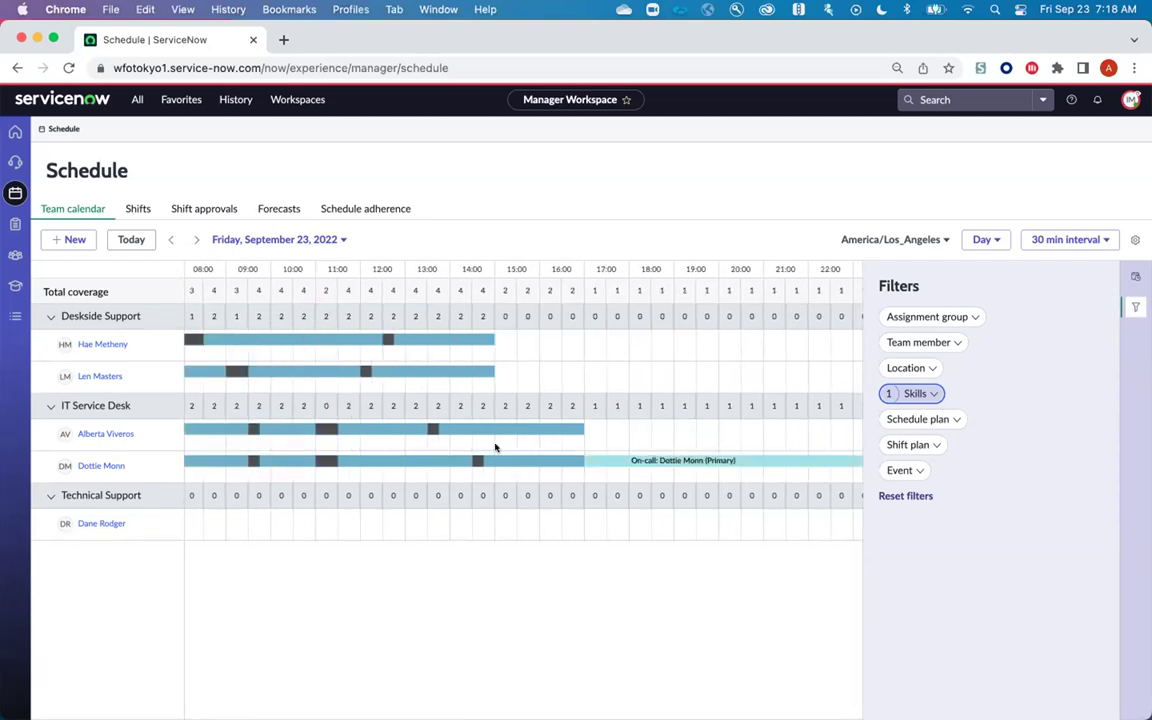
scroll(492, 450, "left", 2)
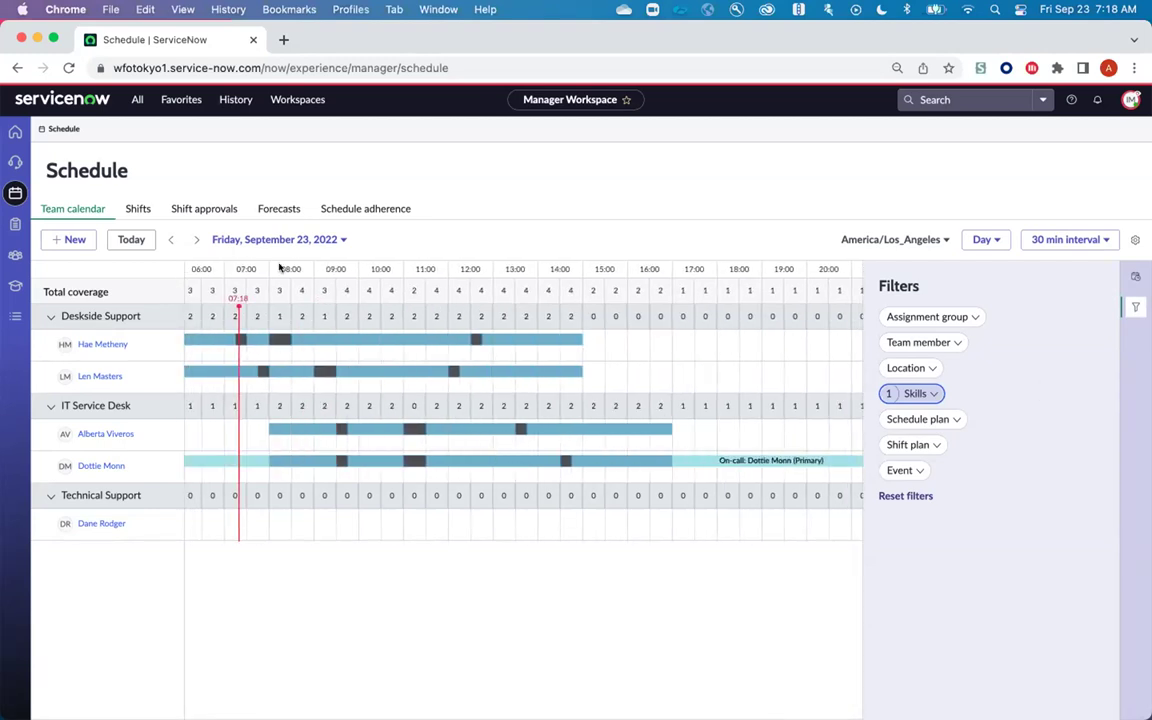
left_click(14, 223)
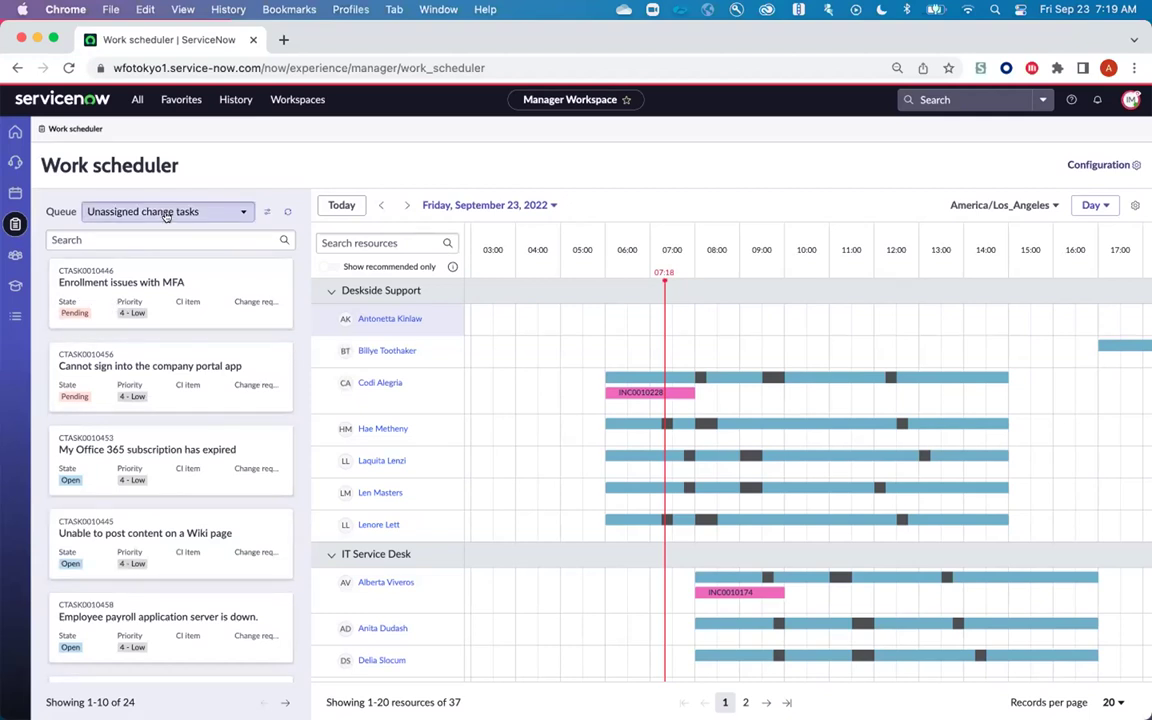
- Book the 'Enrollment issues with MFA' task into a Deskside Support agent's 29 July 17:00–19:30 slot
left_click(189, 302)
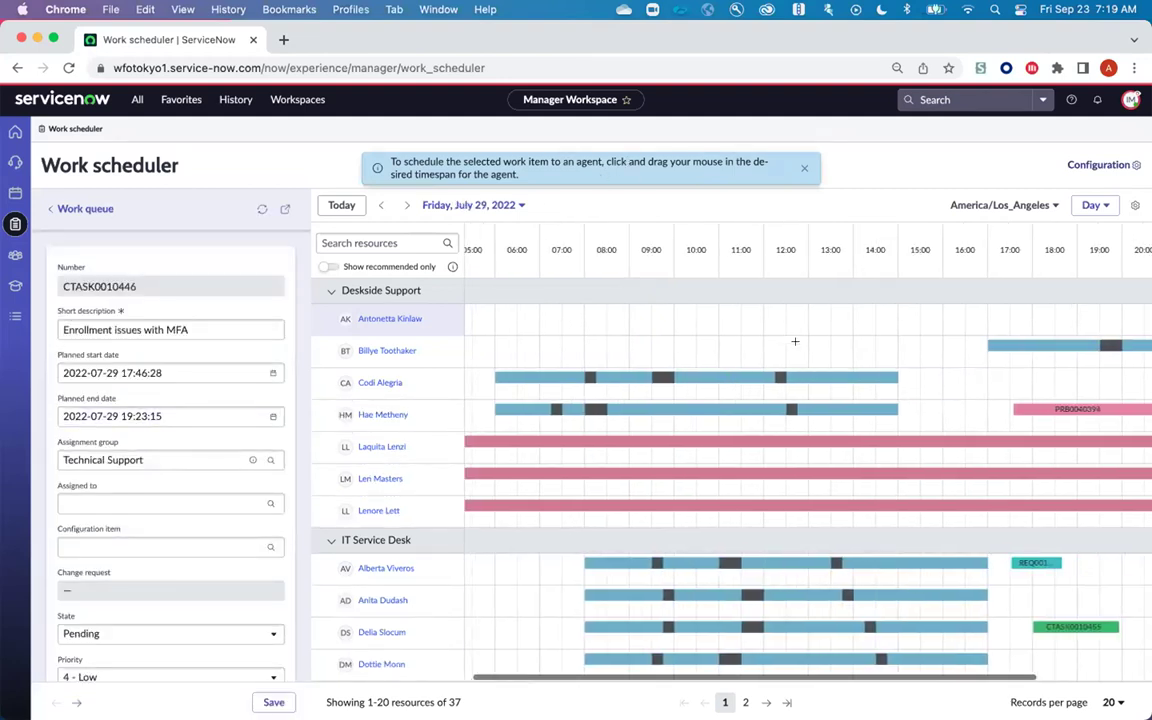
left_click_drag(787, 357, 892, 359)
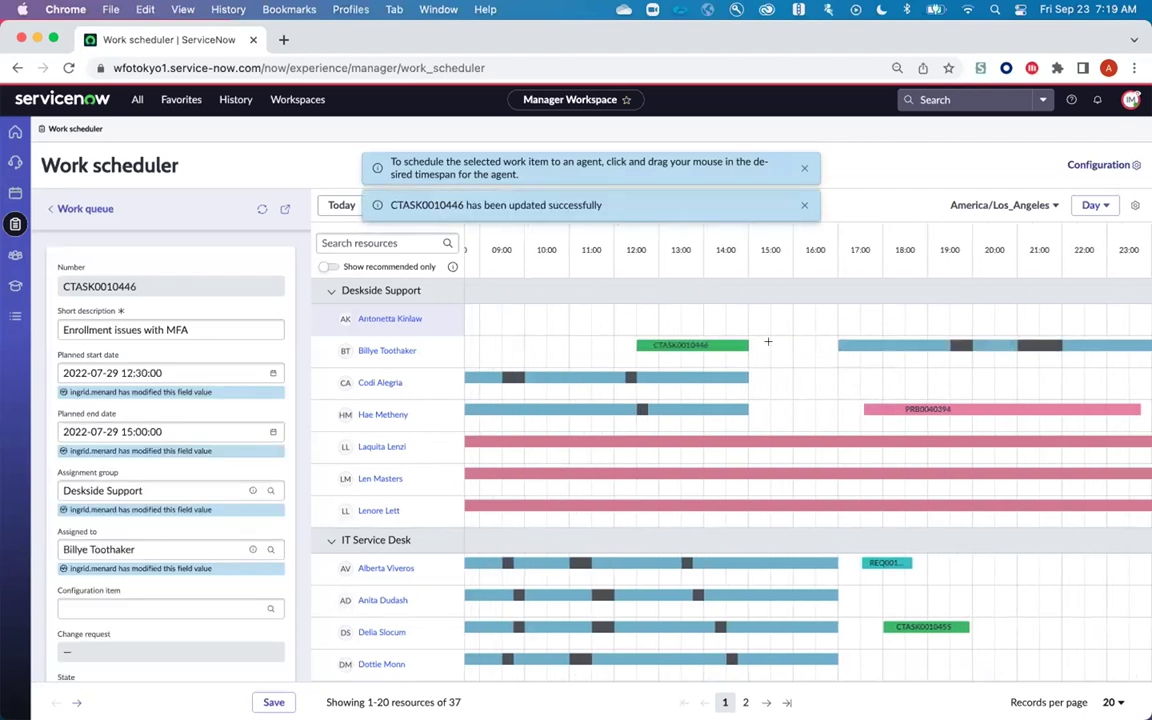
left_click_drag(835, 353, 944, 363)
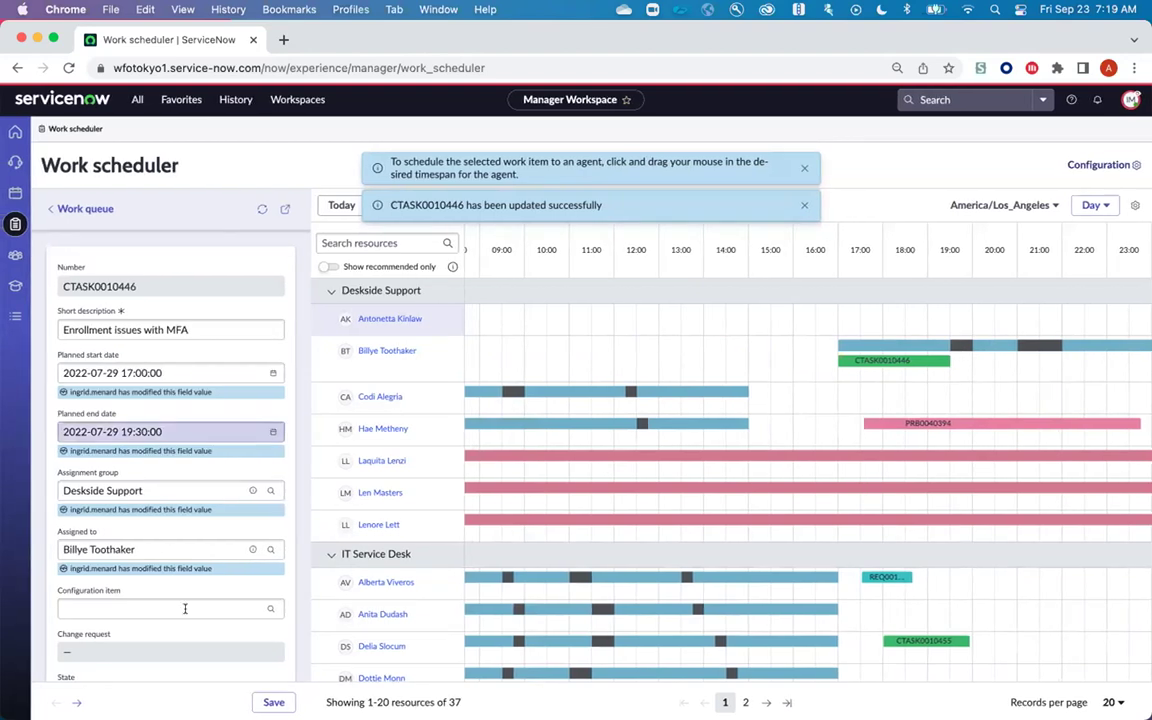
- Schedule CTASK0010456 for the second Deskside Support agent at 22:00–23:59, then go to Teams
left_click(75, 702)
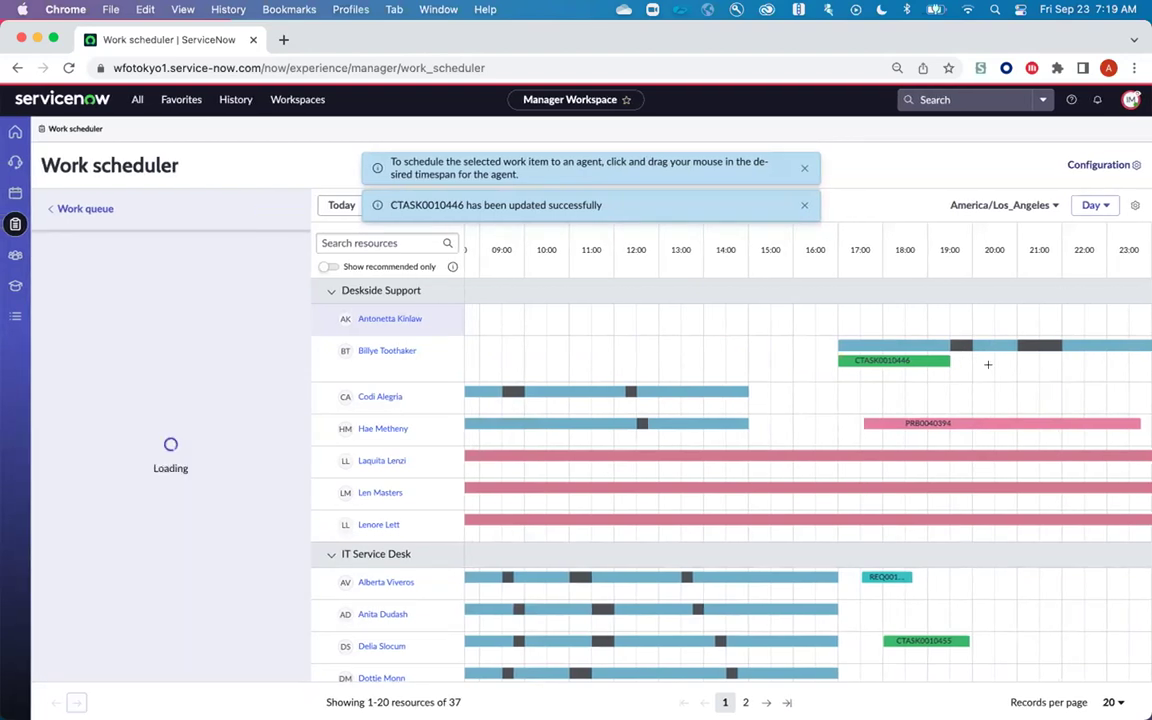
scroll(160, 527, "right", 1)
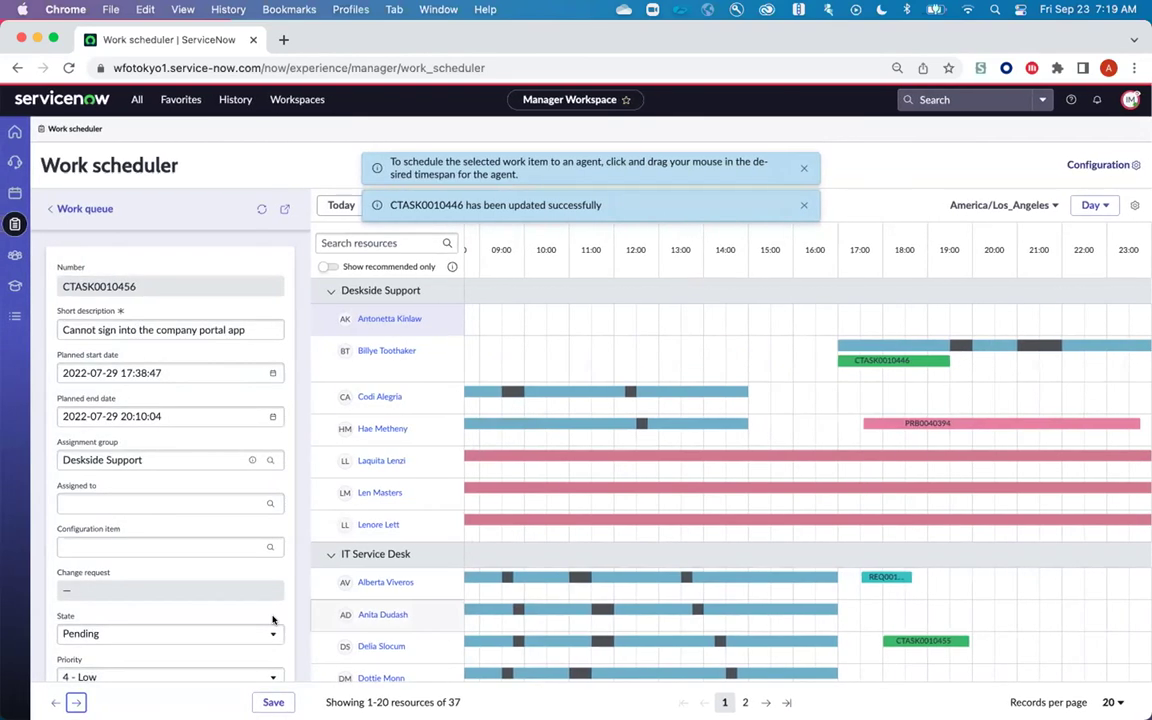
scroll(954, 336, "left", 1)
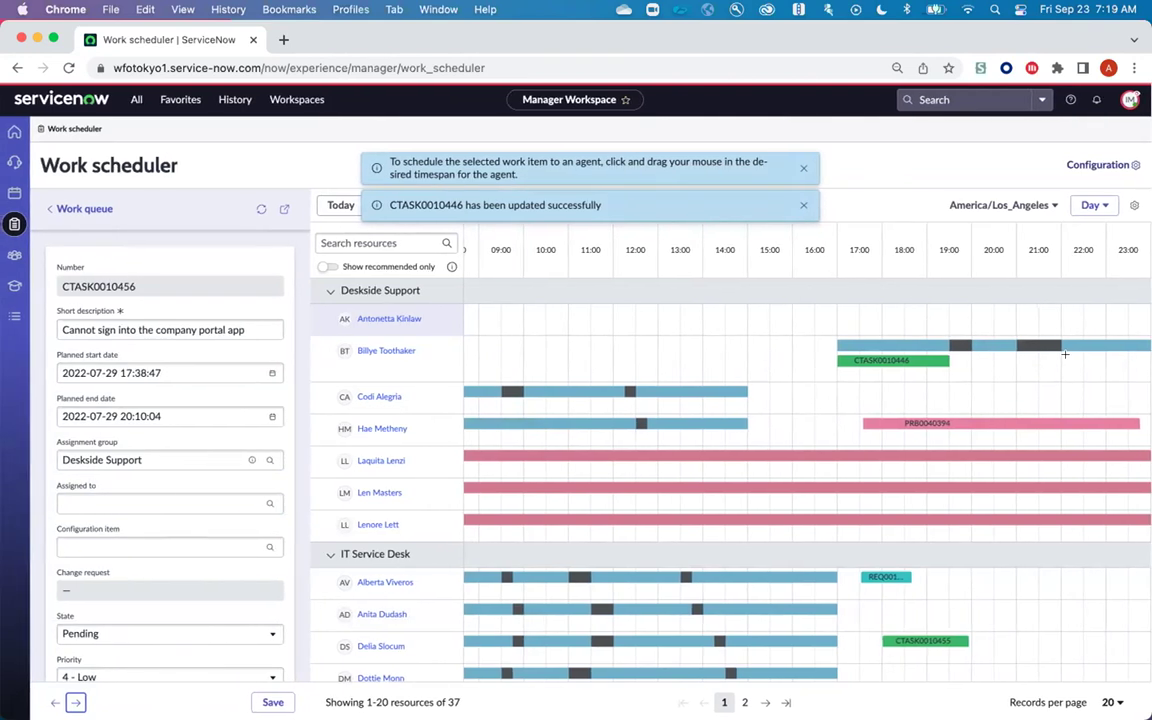
left_click_drag(1057, 362, 1145, 363)
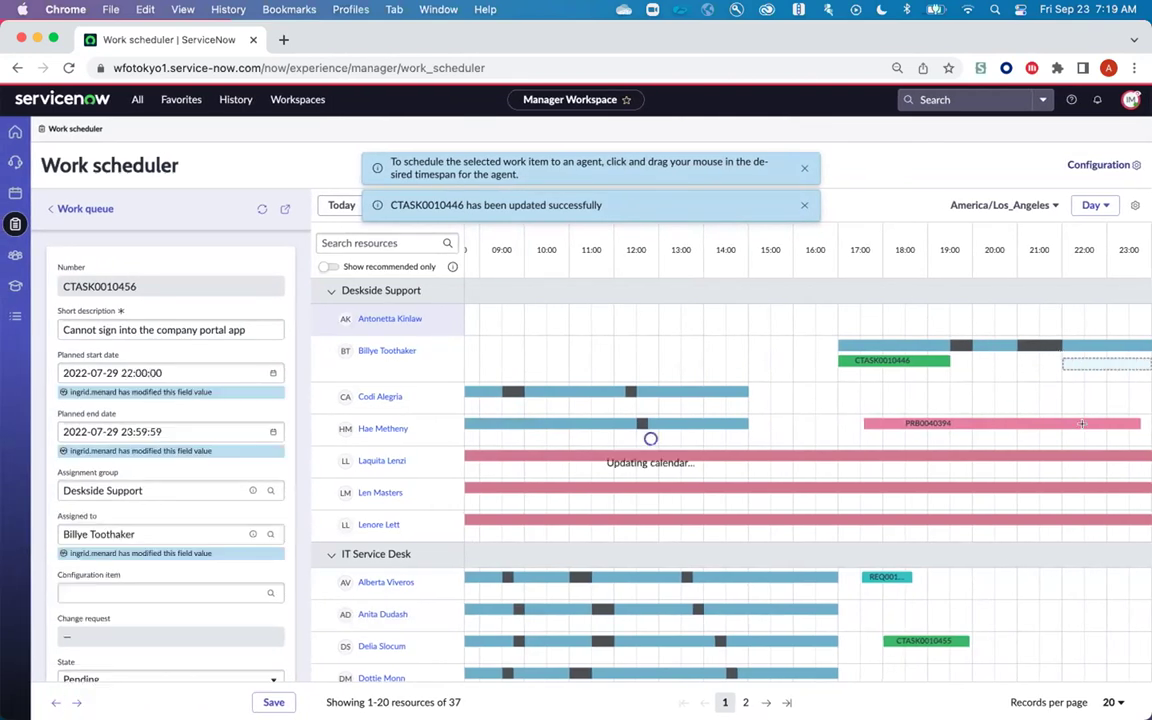
scroll(661, 437, "down", 1)
scroll(373, 350, "up", 1)
scroll(148, 424, "down", 4)
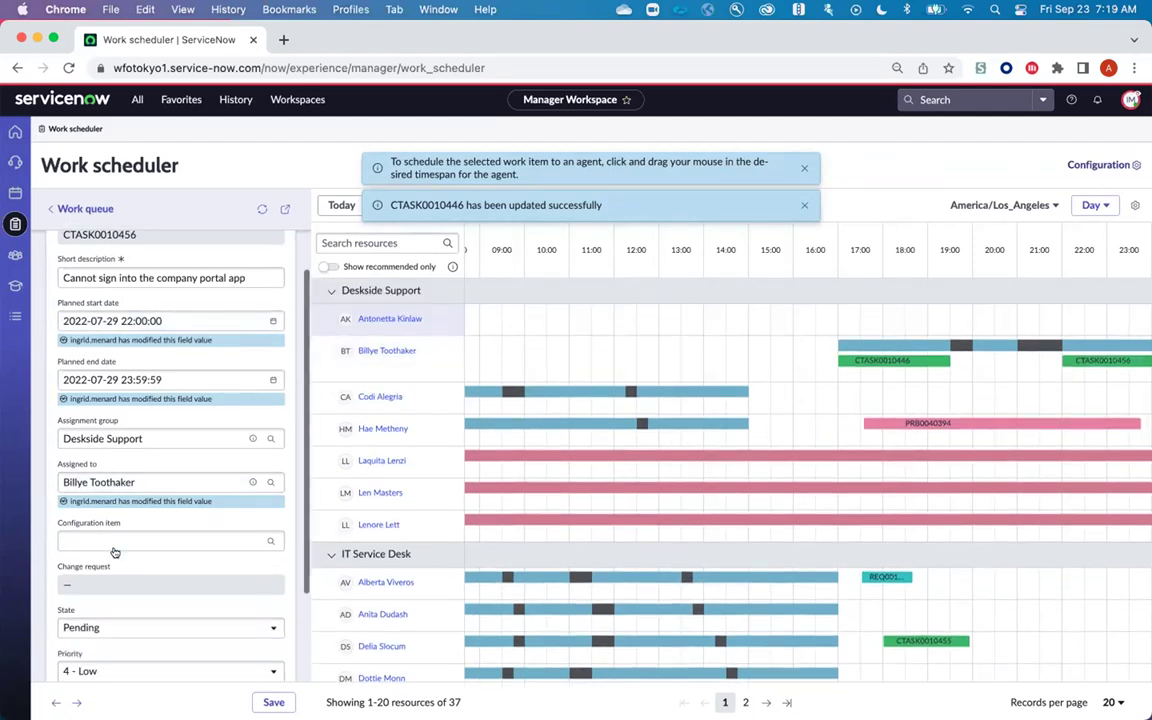
scroll(148, 424, "up", 4)
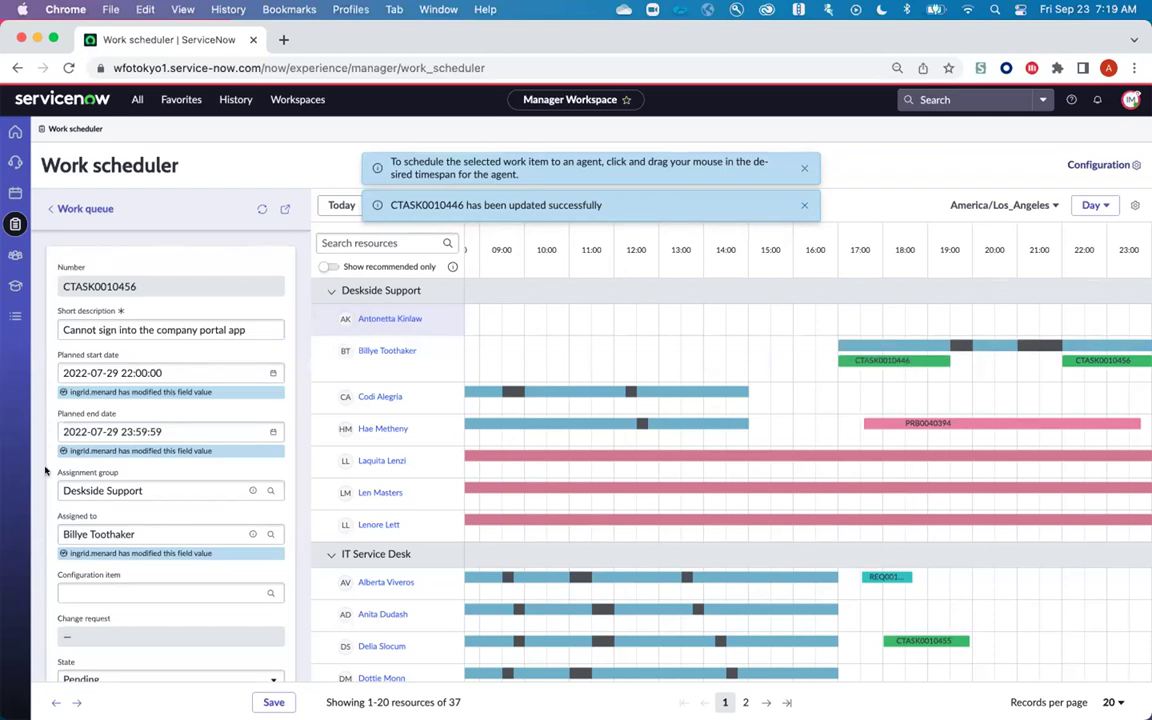
left_click(12, 256)
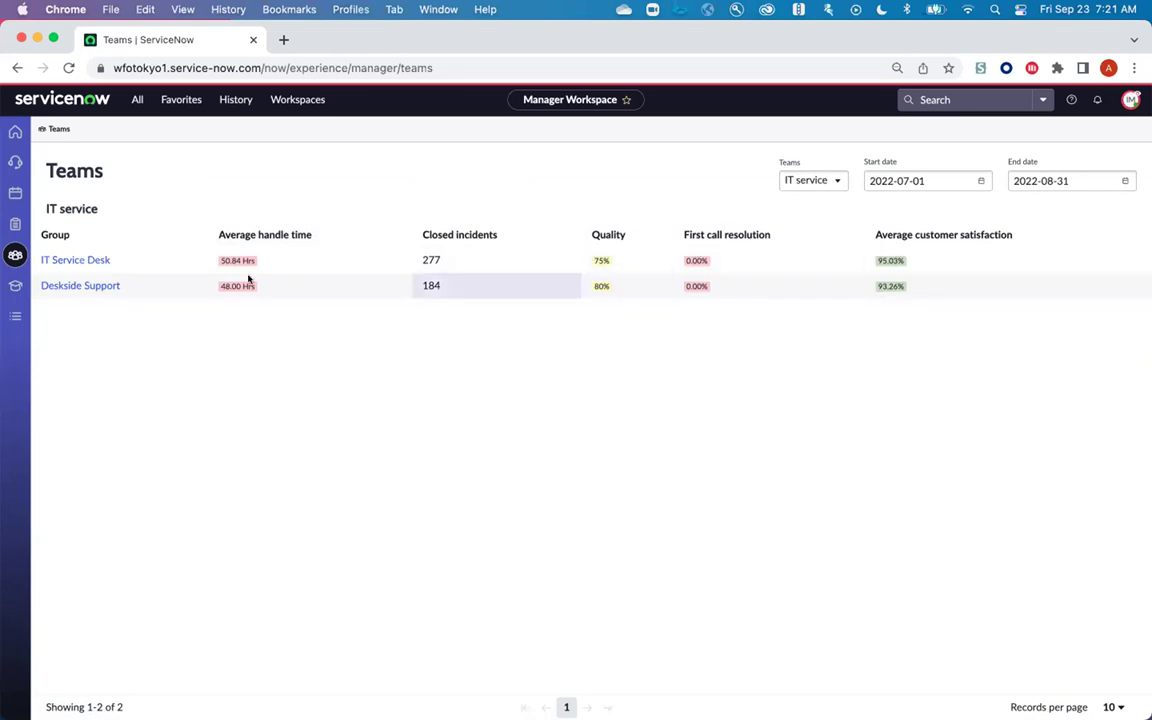
left_click(78, 262)
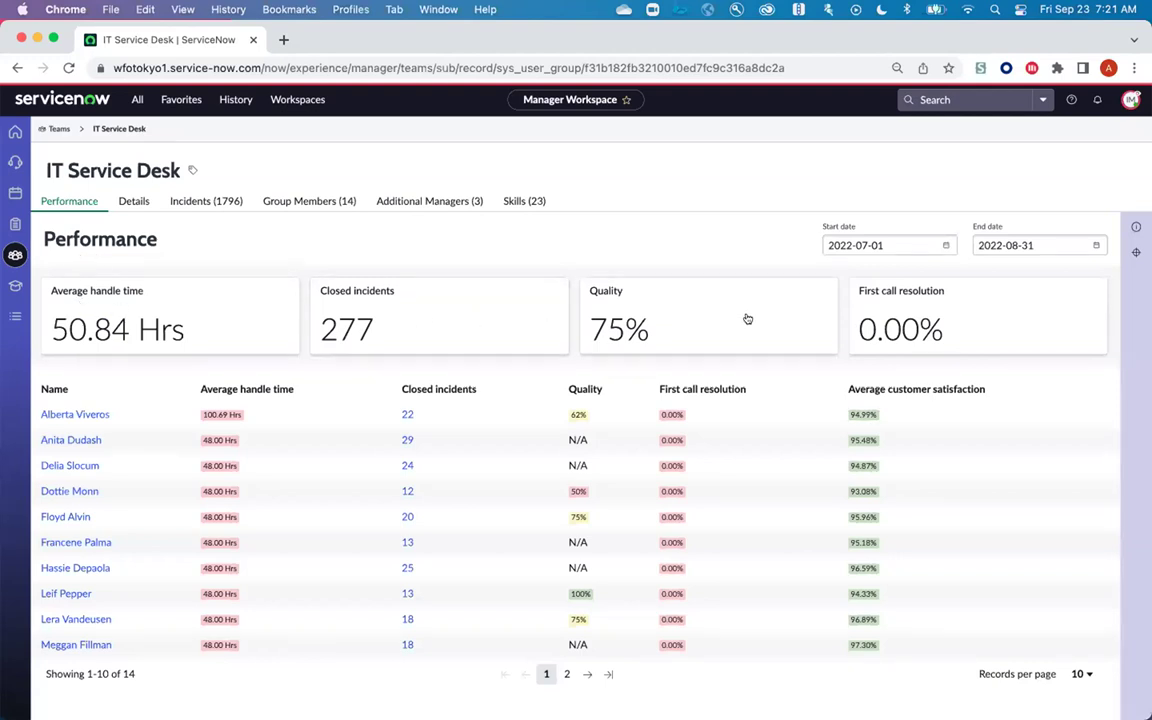
- Drill into IT Service Desk's average handle time, then its MTTR P4 figure of 68.74 Hrs
scroll(968, 318, "right", 5)
scroll(830, 303, "left", 5)
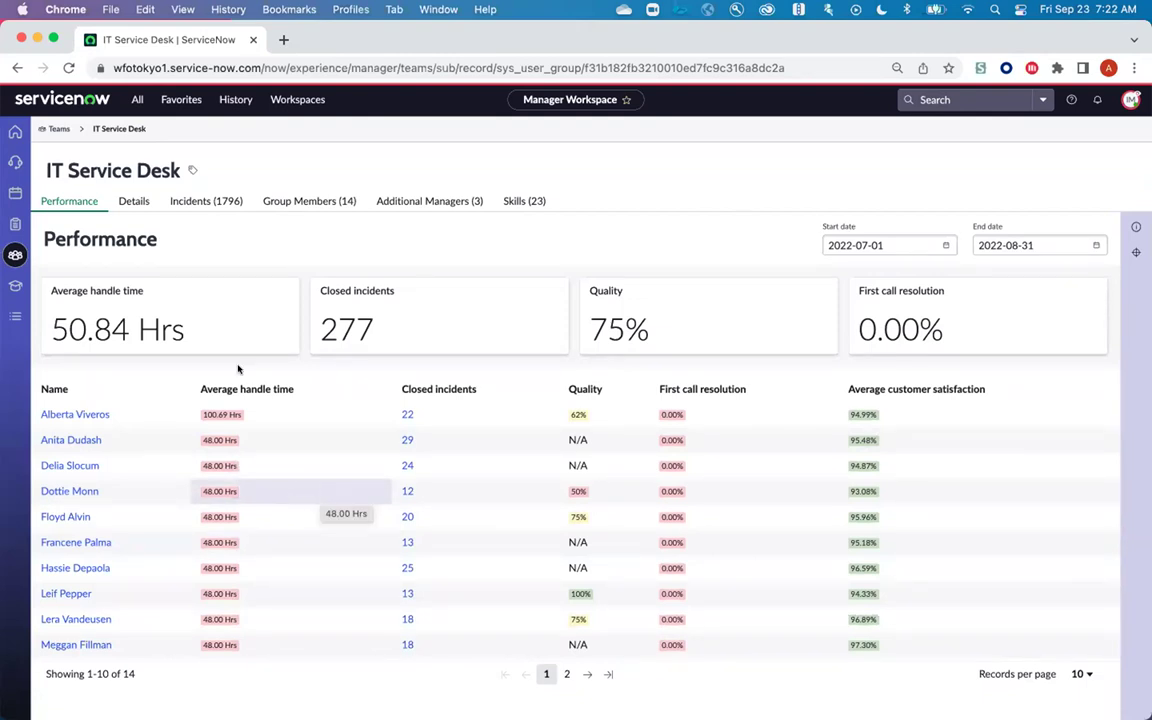
left_click(223, 337)
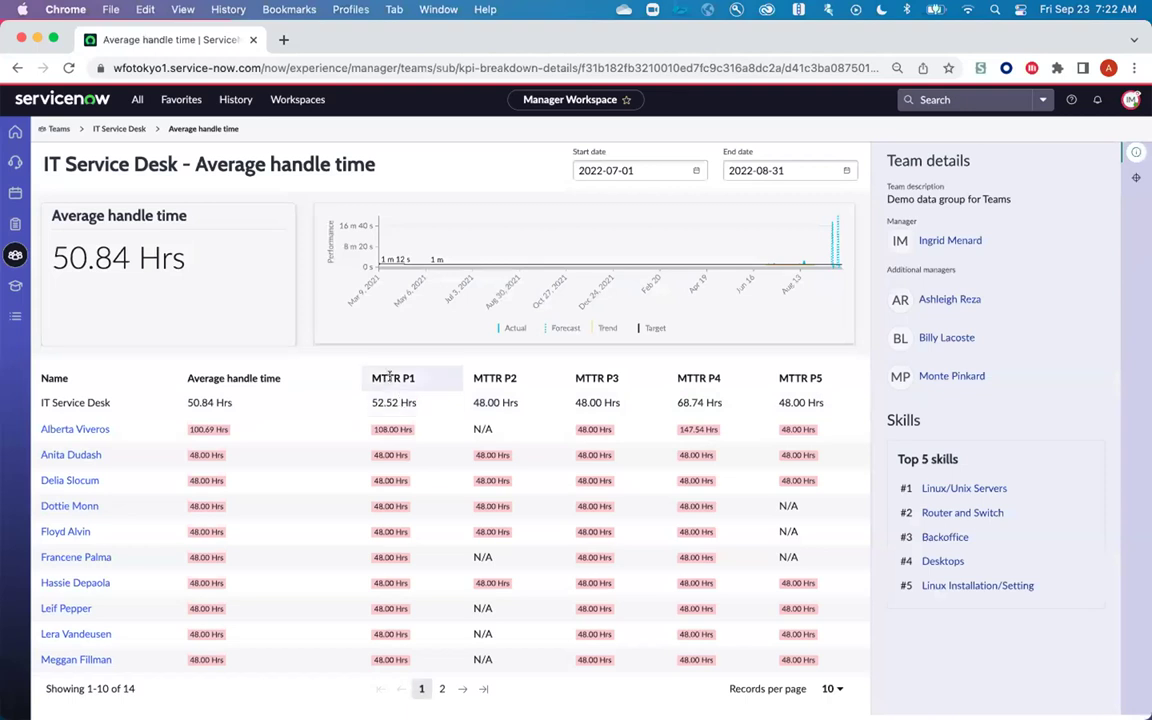
left_click(682, 402)
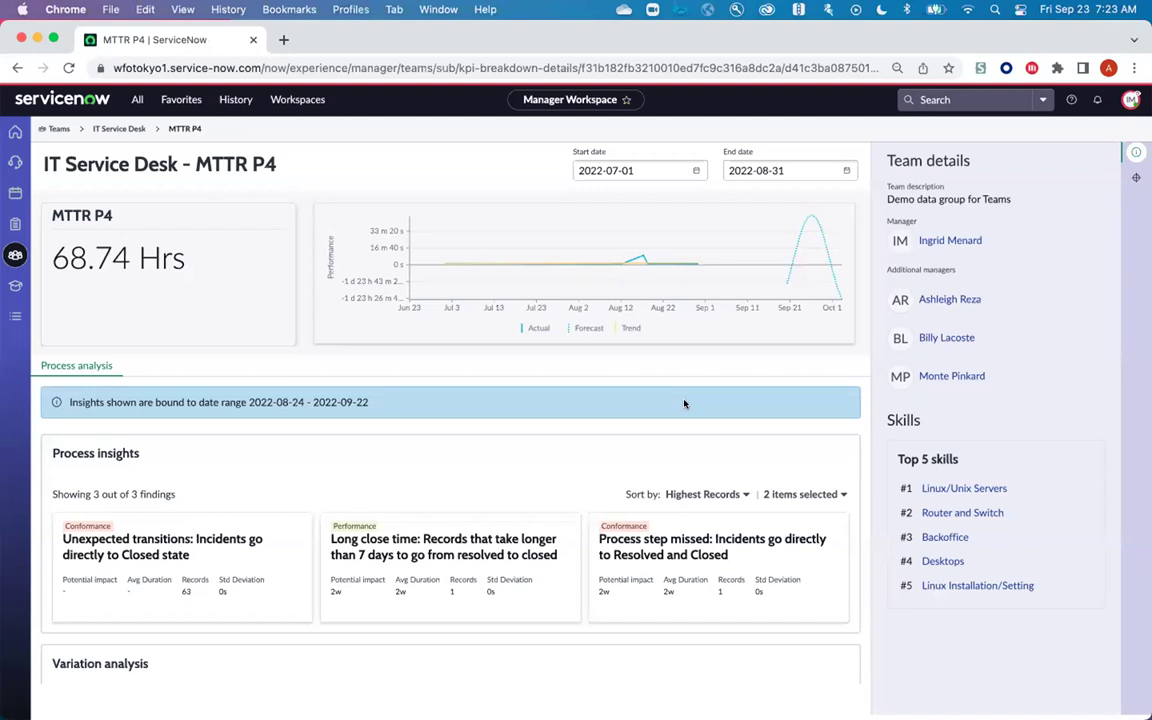
scroll(615, 500, "down", 3)
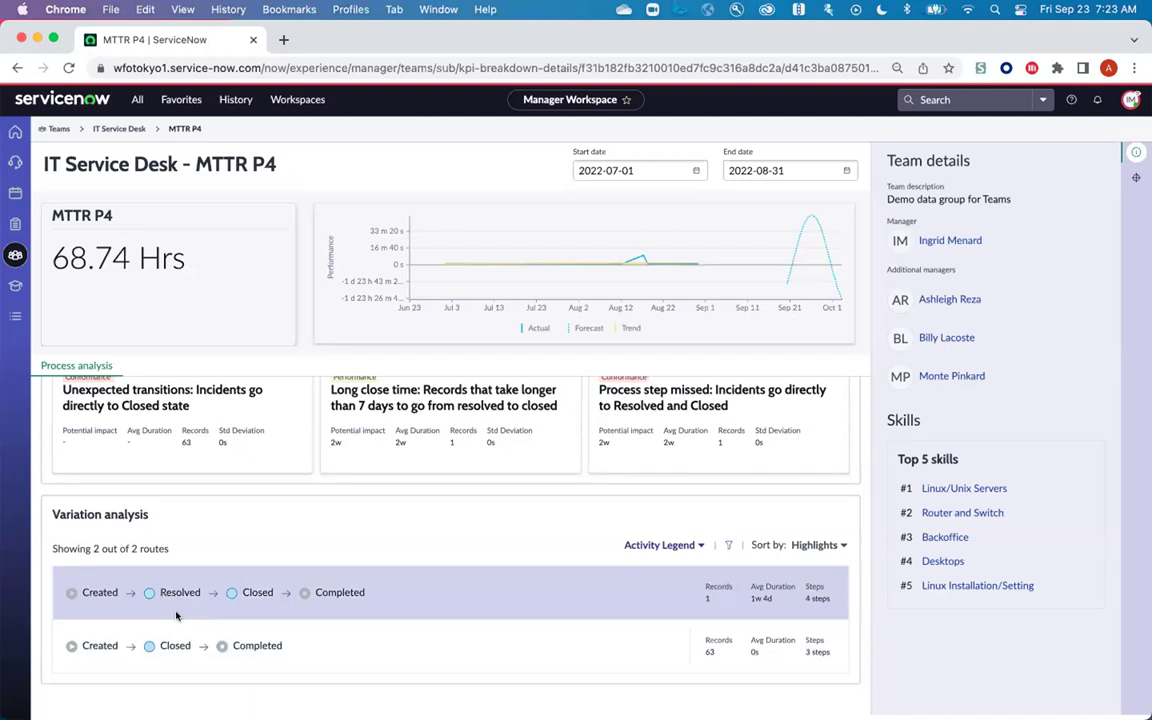
scroll(221, 558, "up", 3)
left_click_drag(48, 240, 89, 258)
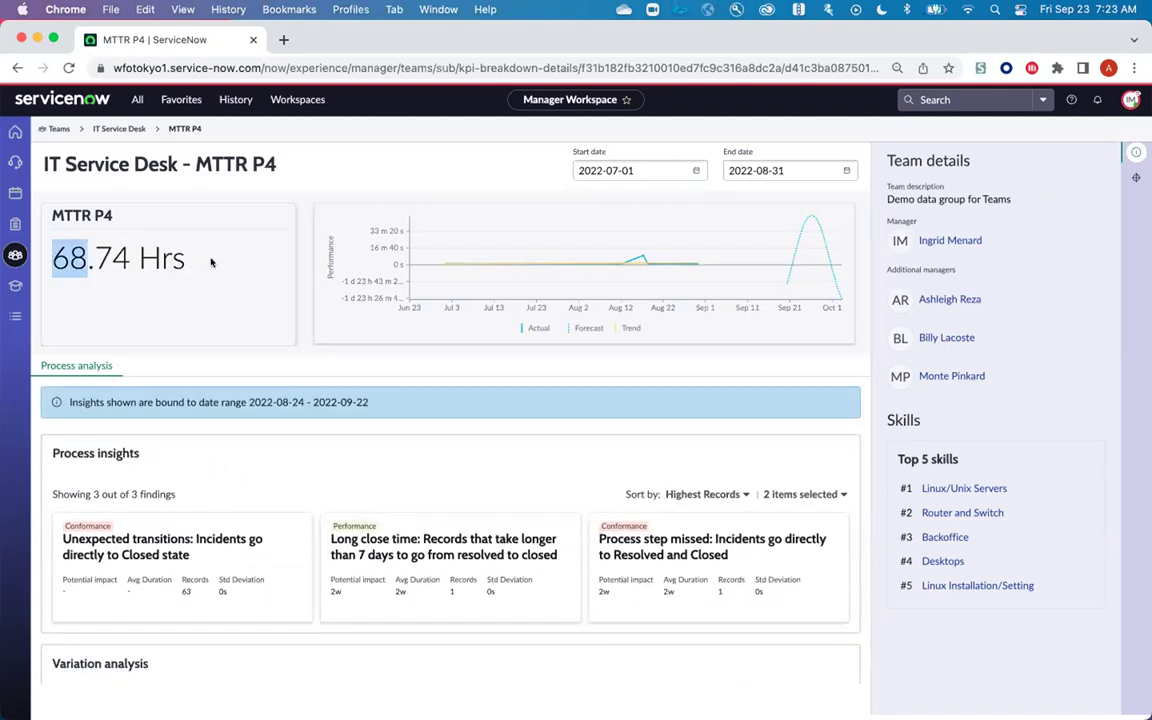
left_click_drag(211, 262, 216, 257)
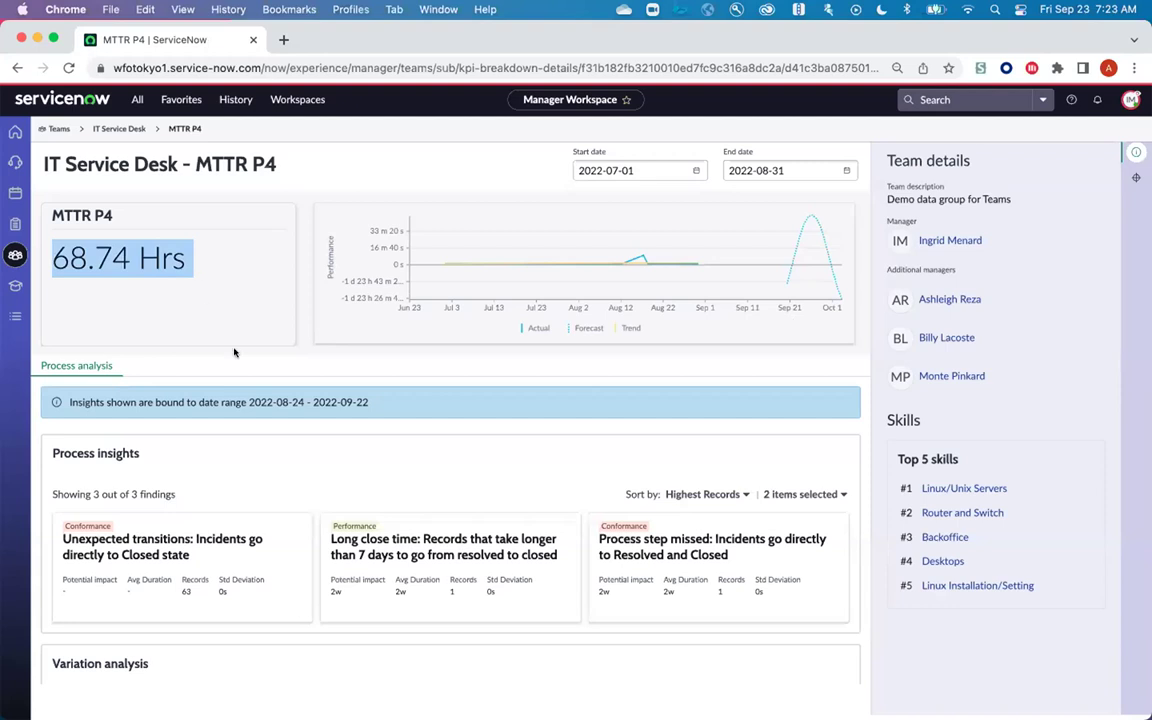
scroll(275, 432, "down", 3)
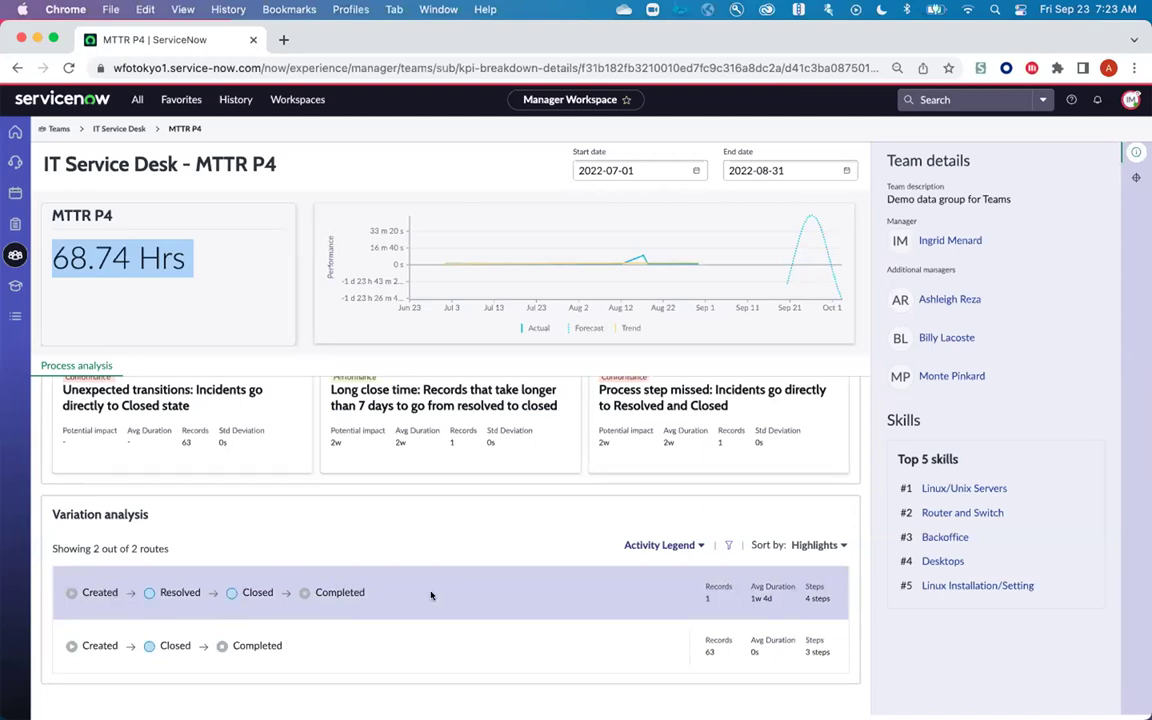
scroll(431, 595, "up", 2)
scroll(432, 594, "down", 2)
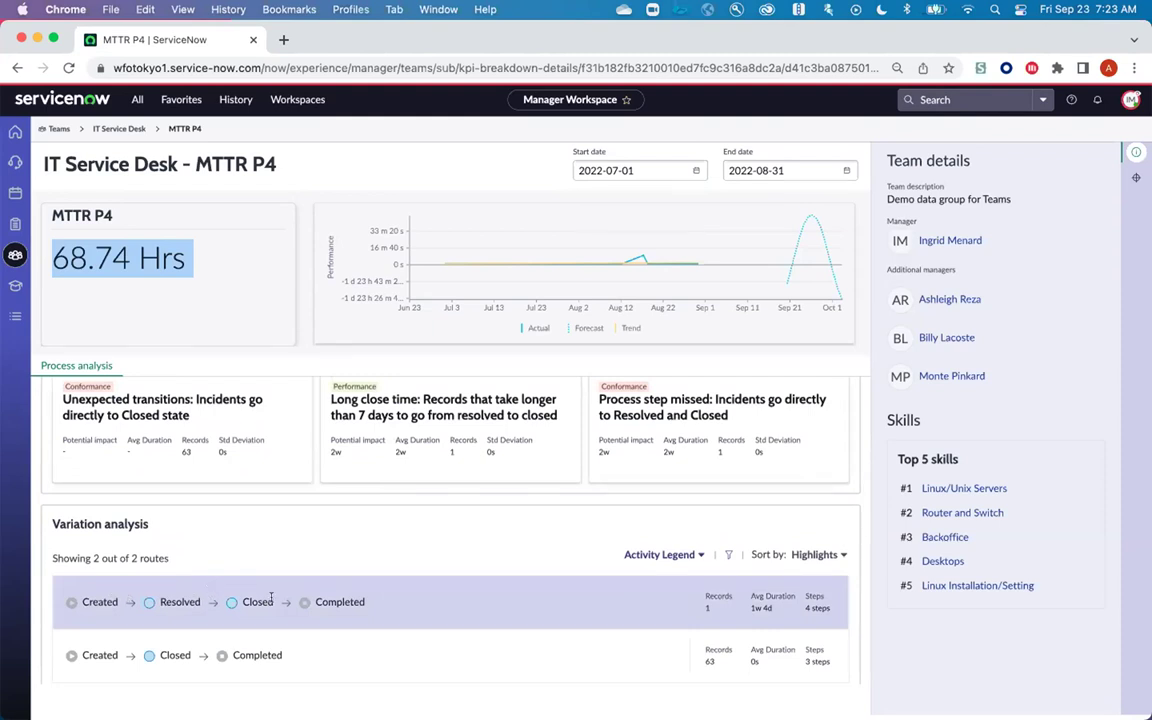
scroll(665, 606, "up", 3)
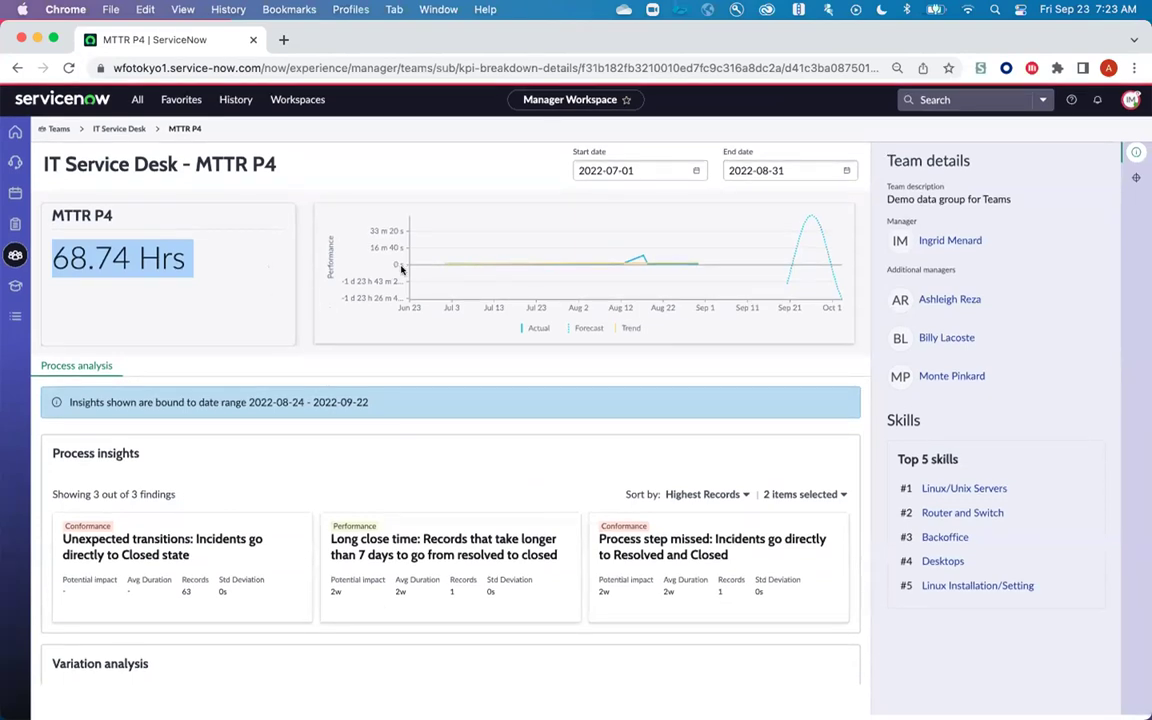
left_click(123, 125)
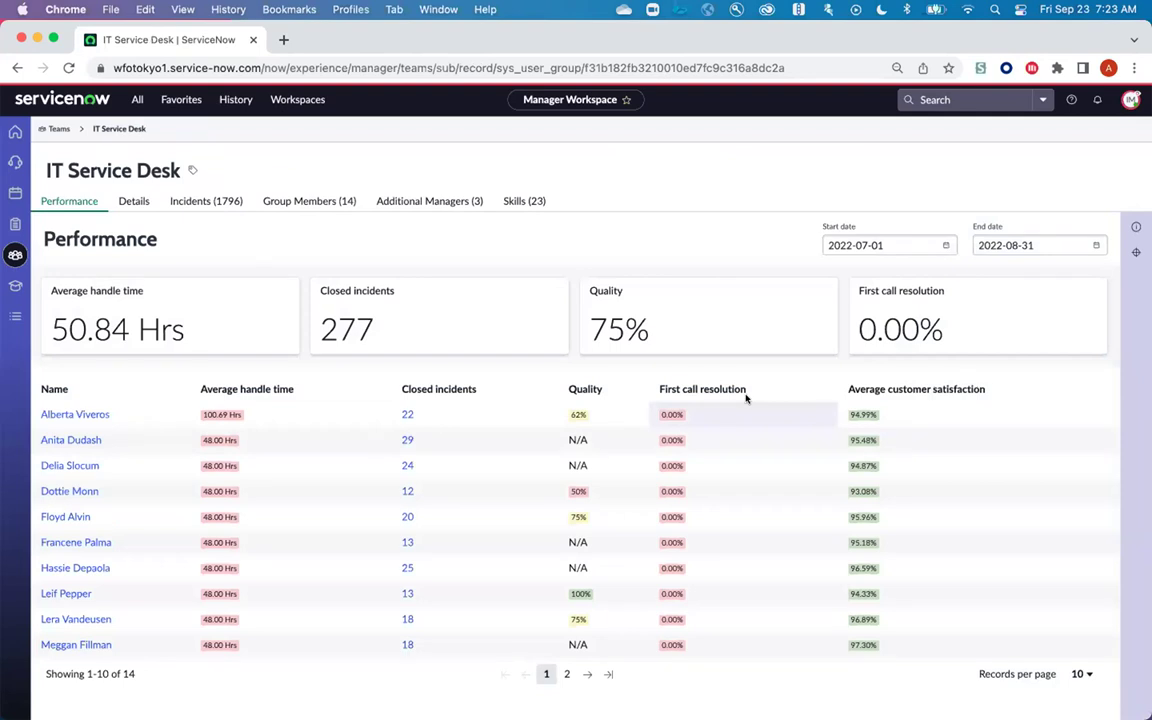
- Open IT Service Desk's 115 closed P1 incidents and view their process insights
left_click(408, 328)
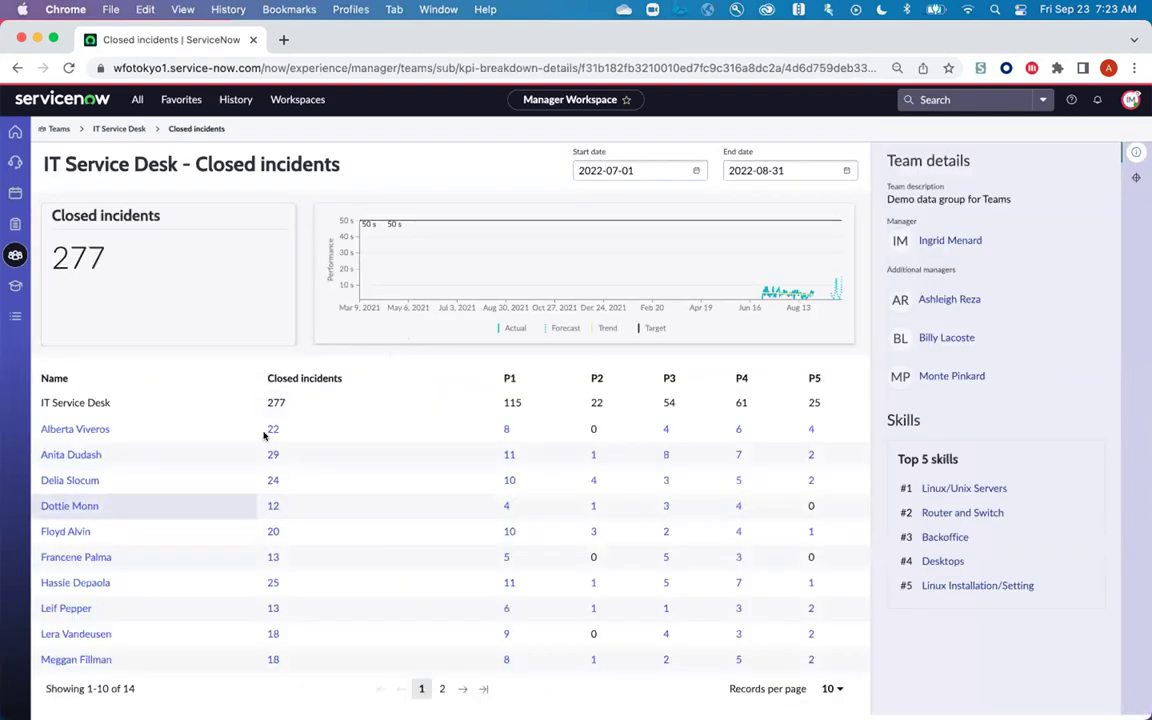
left_click(508, 401)
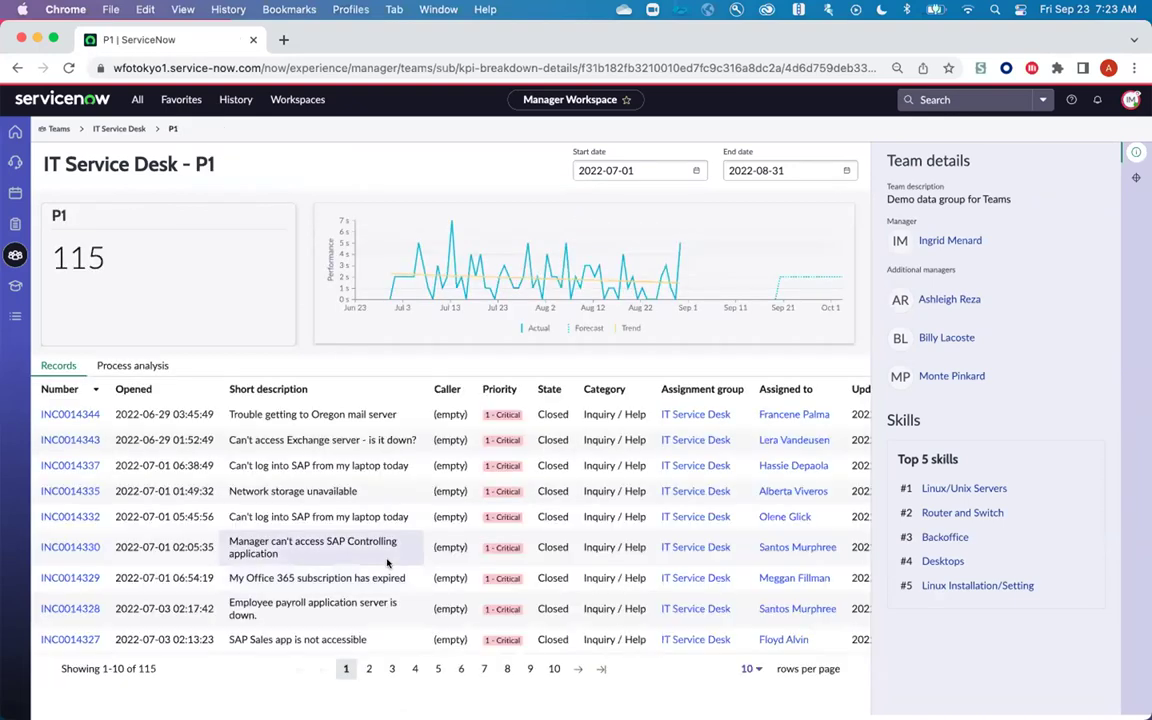
scroll(390, 570, "down", 1)
scroll(395, 575, "up", 1)
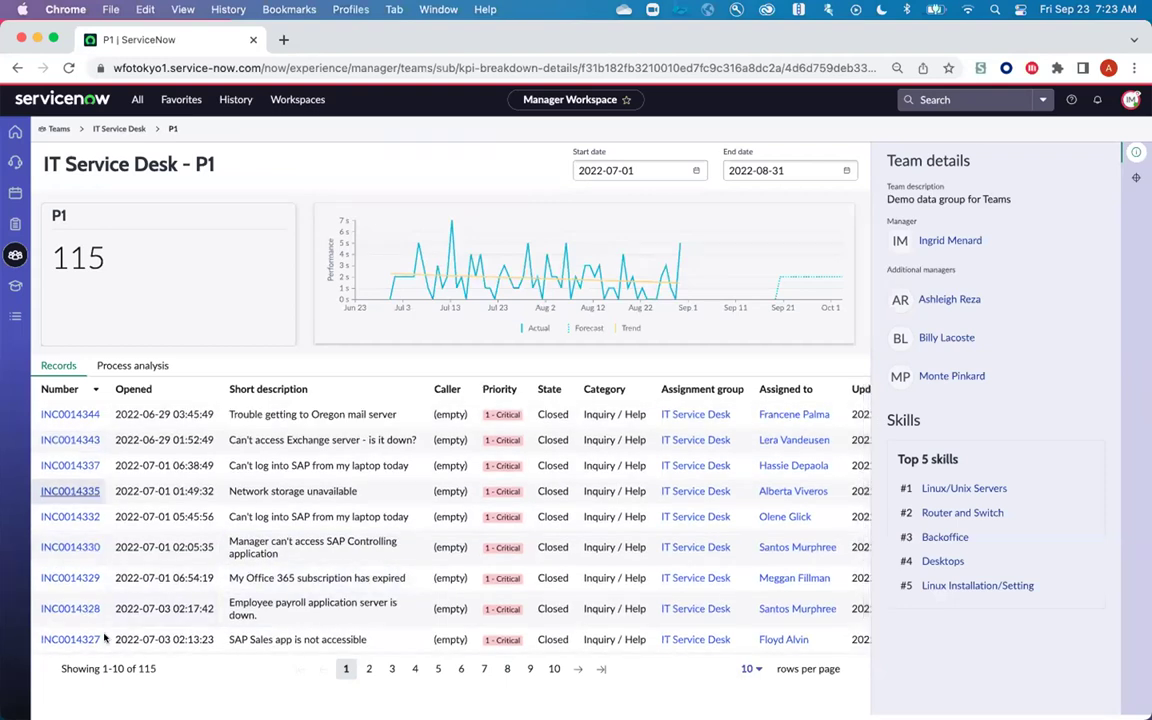
left_click(108, 364)
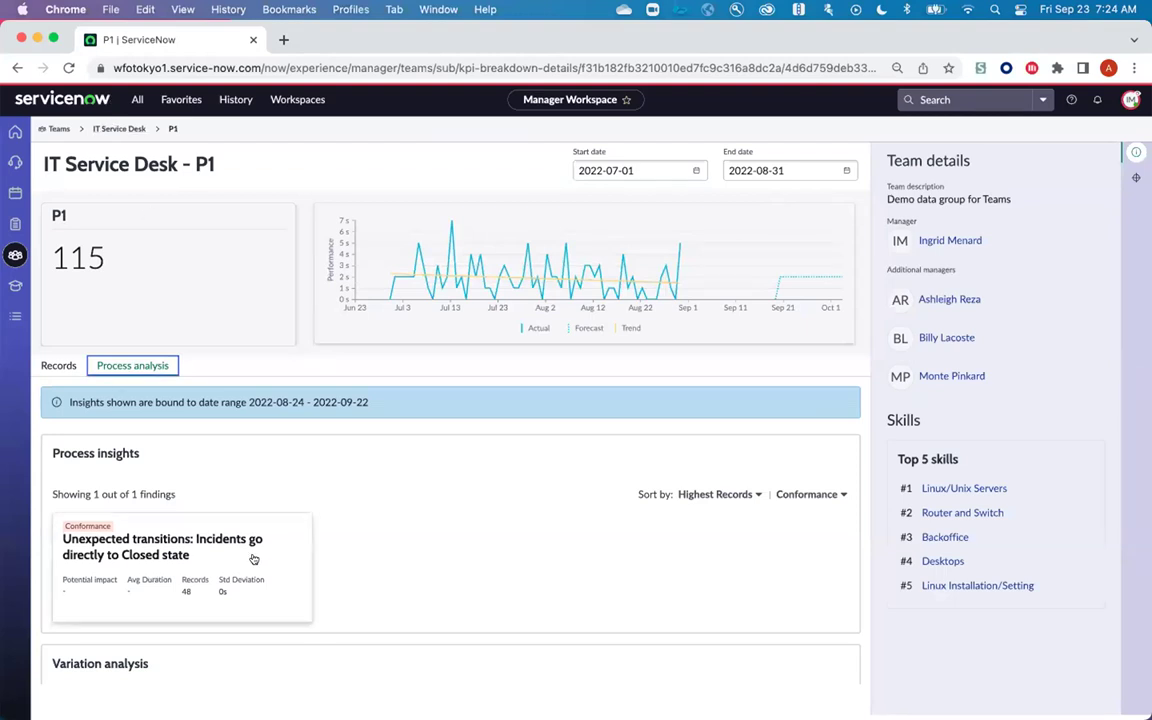
- Return to the IT Service Desk team page and drill into the second member's 29 closed incidents
scroll(245, 584, "down", 2)
scroll(252, 594, "up", 2)
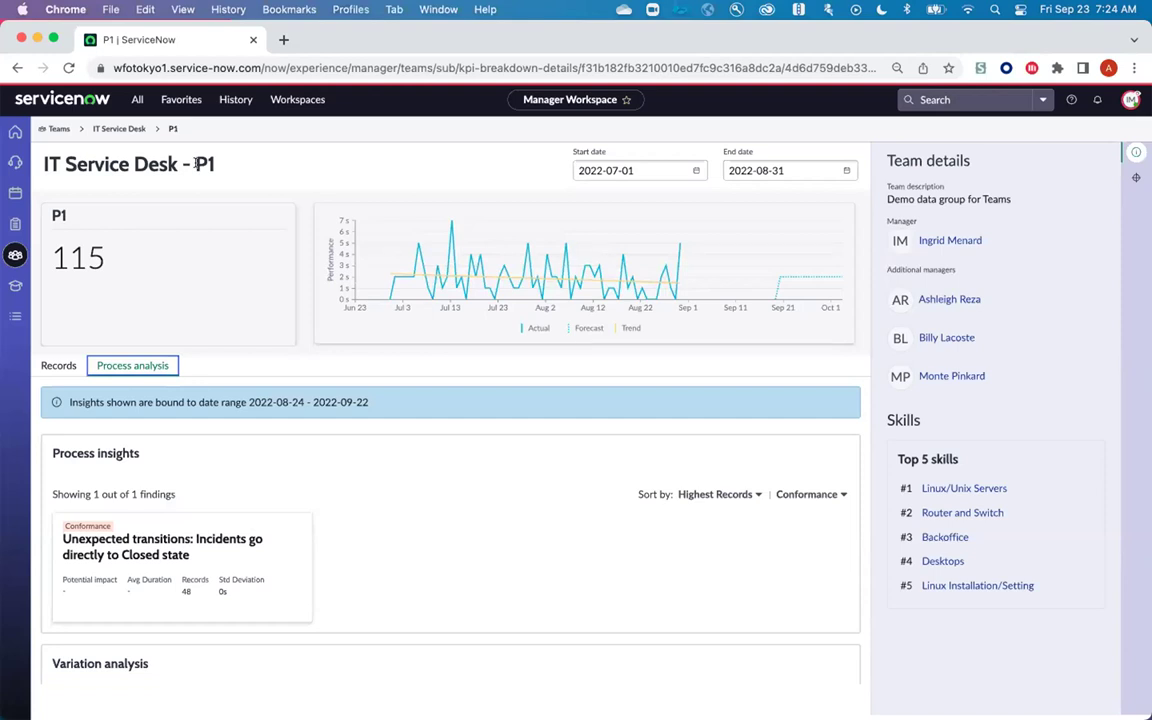
left_click(119, 129)
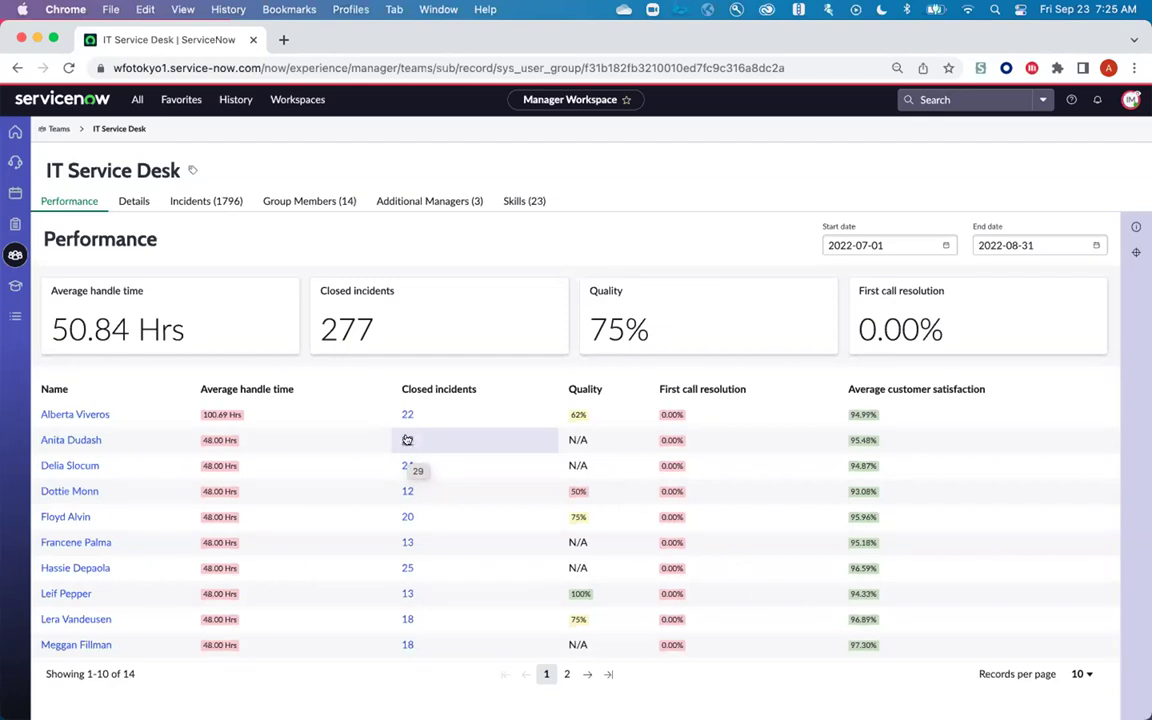
left_click(406, 442)
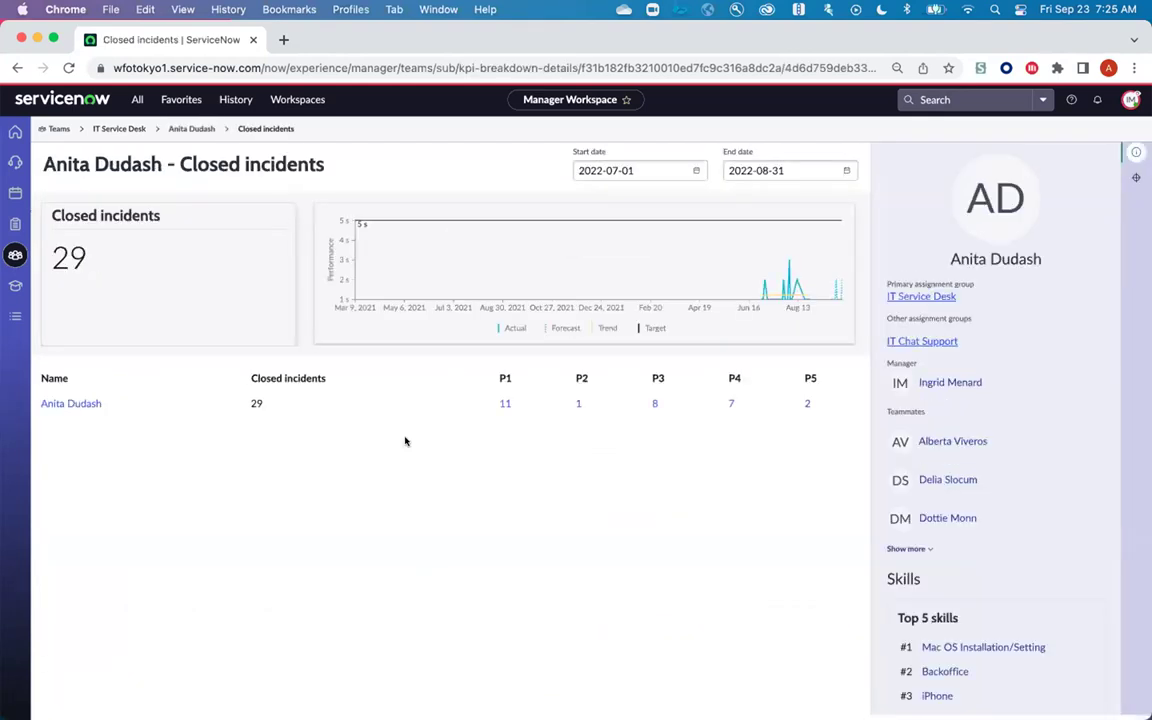
- List the member's 11 closed P1 critical incident records and check their Updated column
left_click(503, 403)
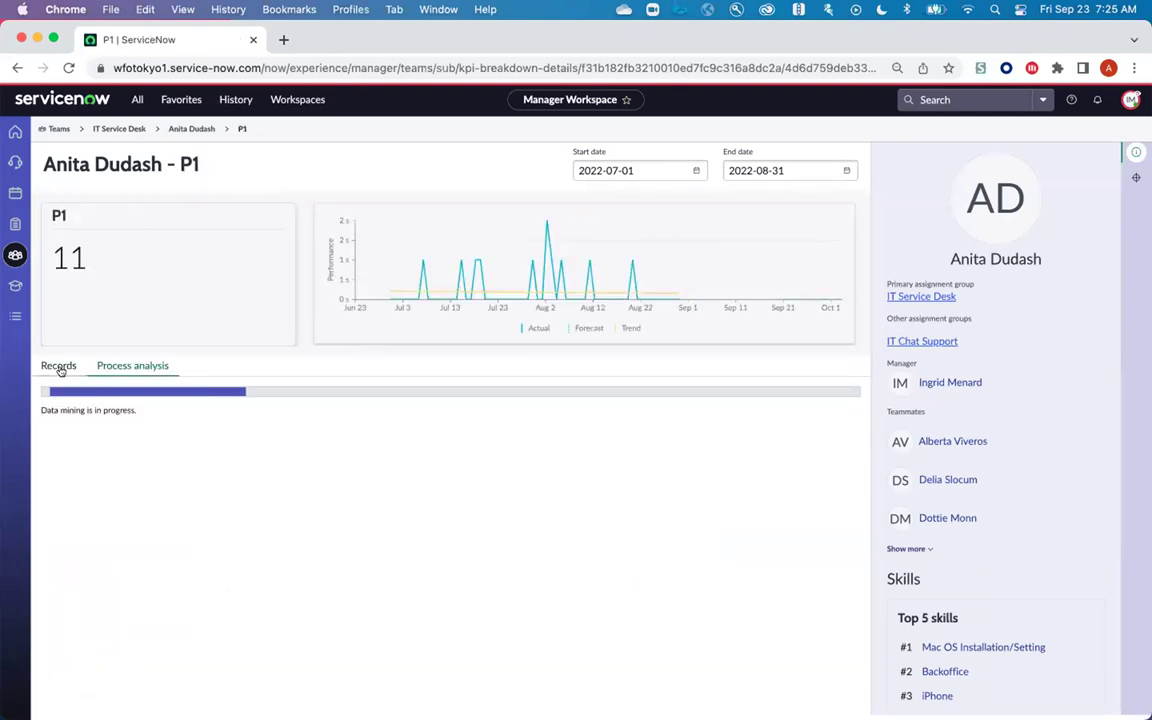
left_click(59, 366)
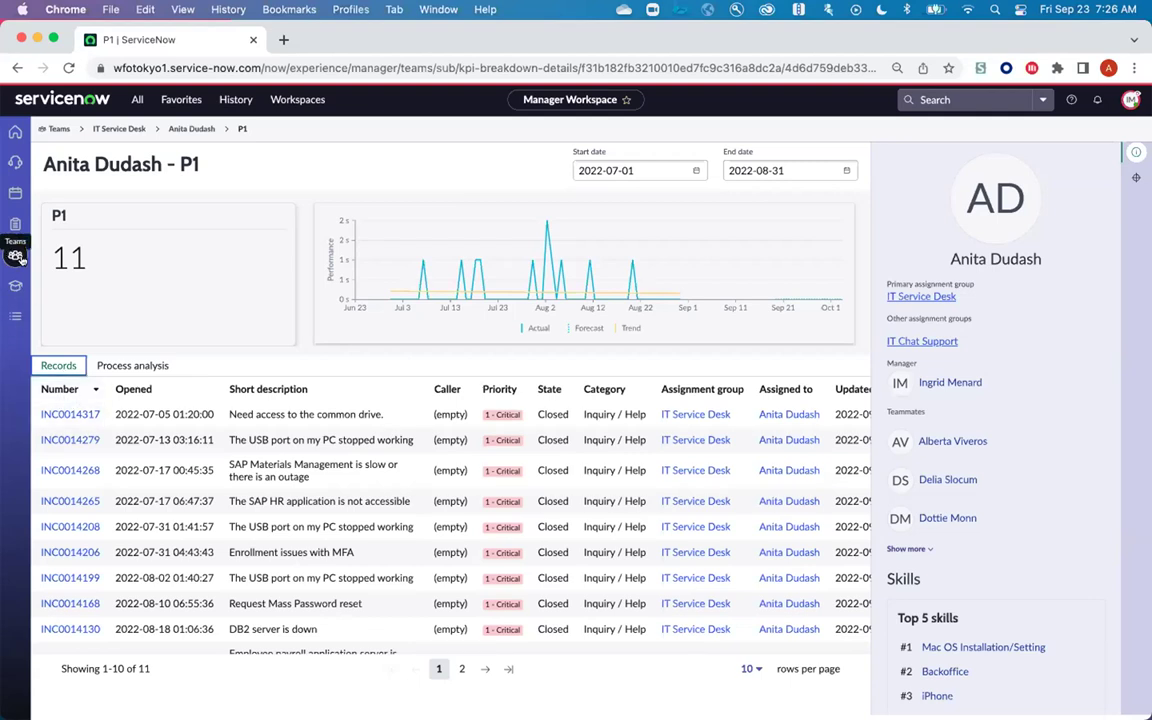
scroll(615, 535, "right", 3)
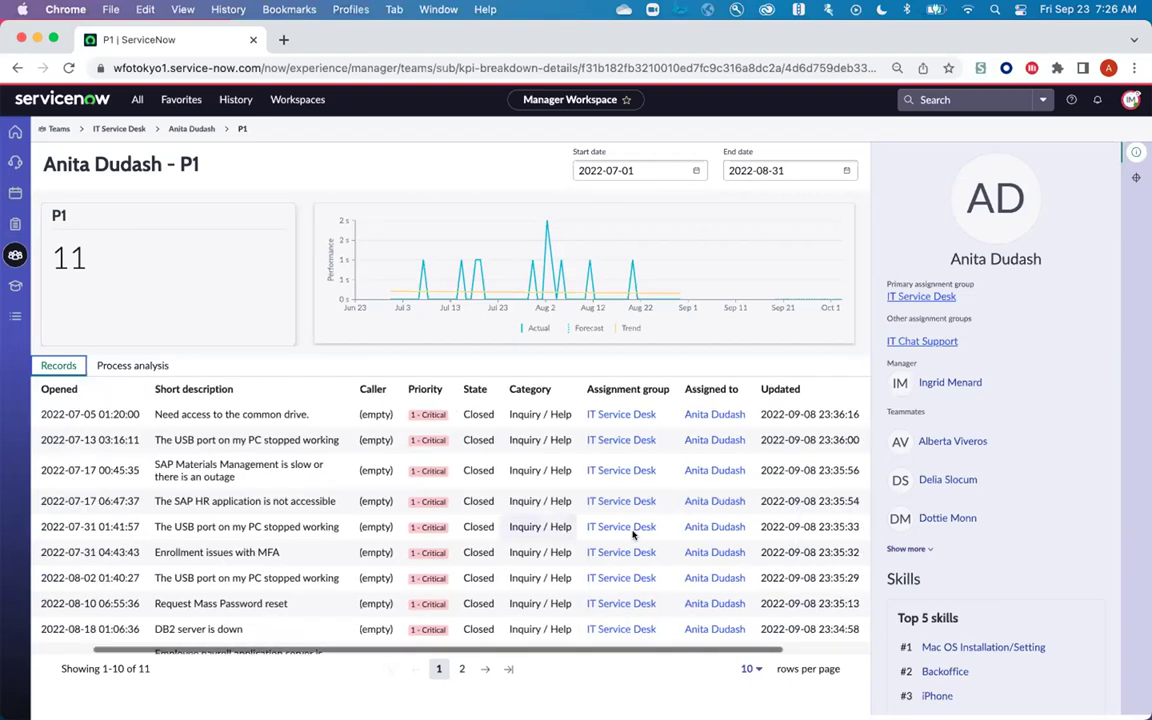
scroll(120, 622, "left", 3)
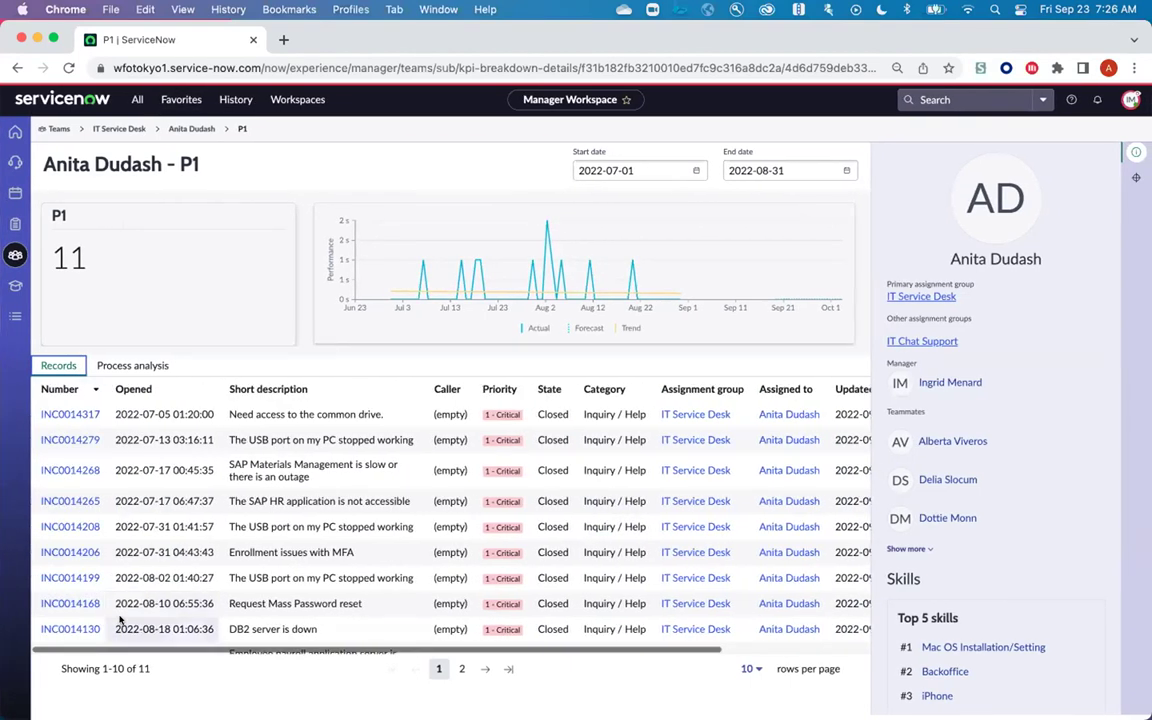
- Open incident INC0014317 'Need access to the common drive' and check its empty Assessments panel
left_click(64, 413)
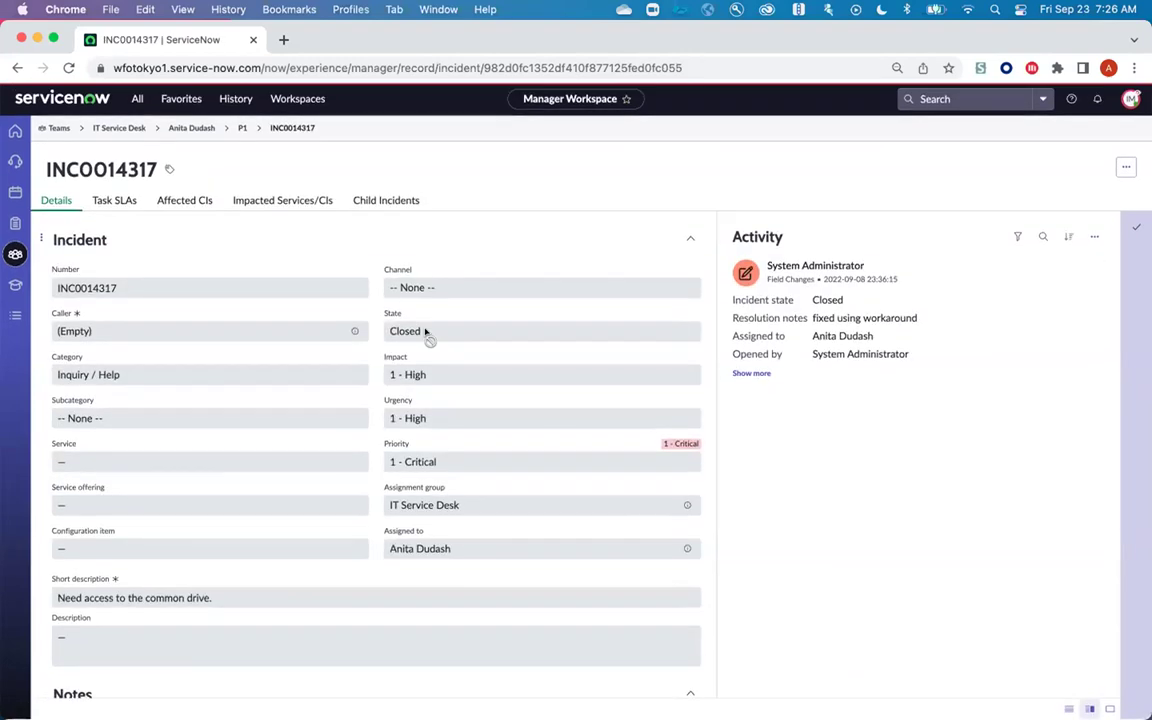
scroll(375, 378, "down", 10)
scroll(370, 380, "up", 10)
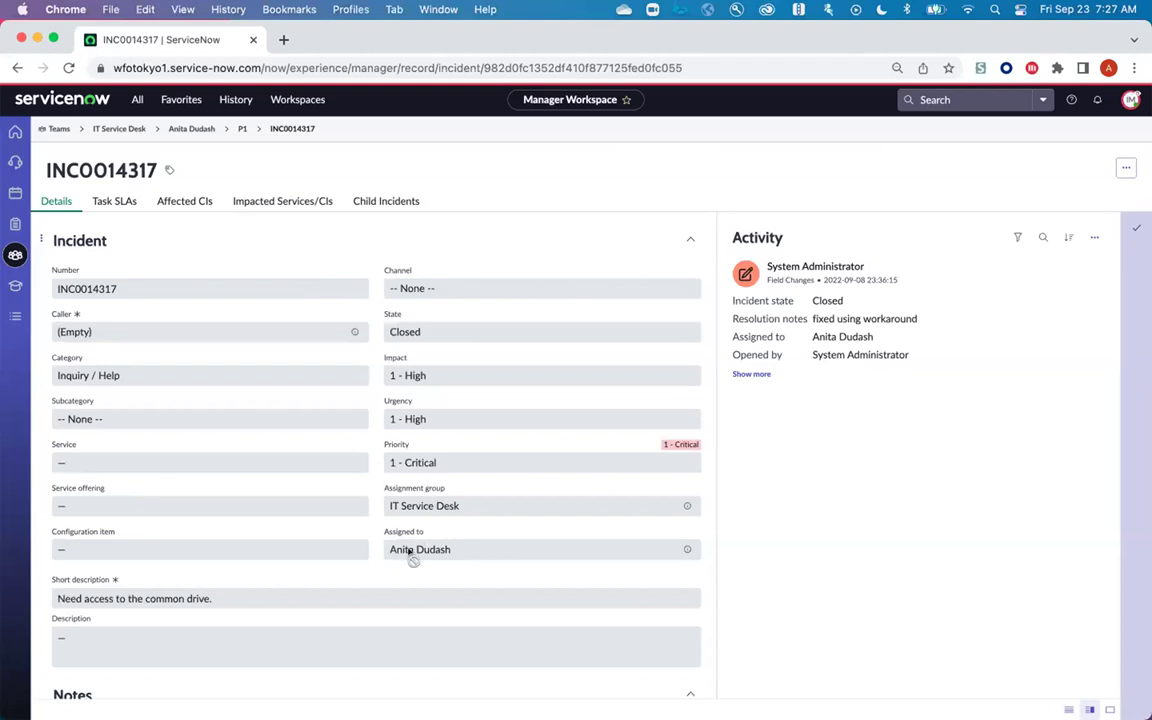
left_click(1133, 228)
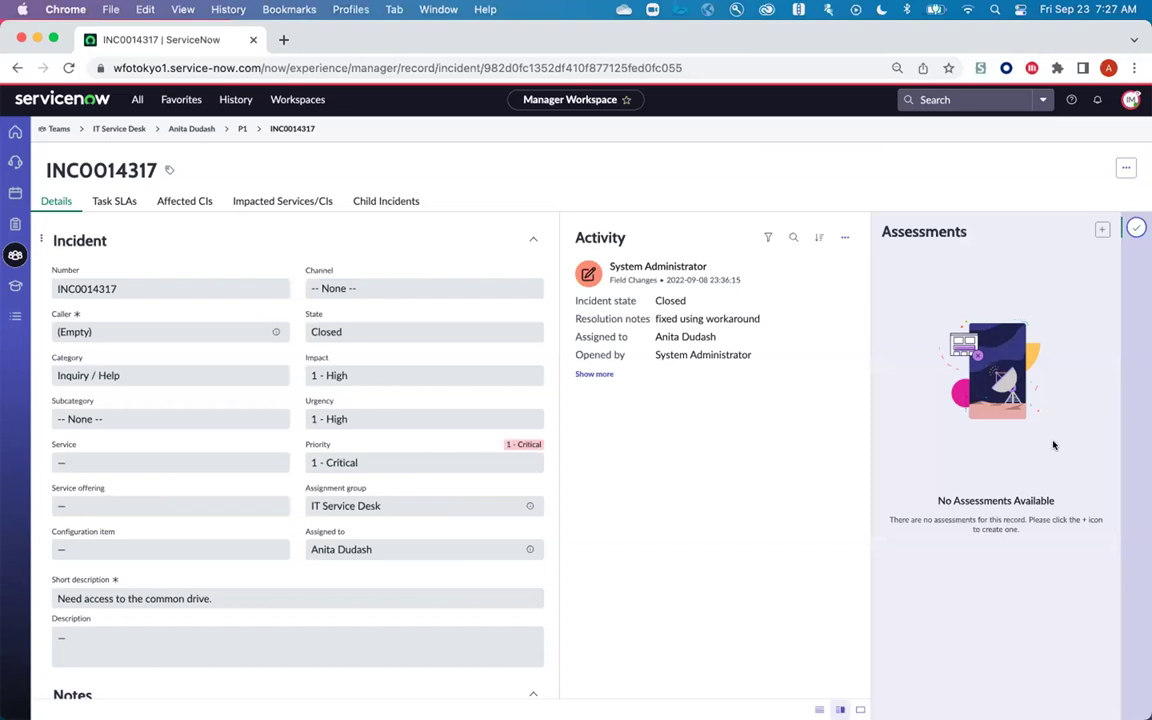
- Start a coaching assessment for INC0014317 rated Good, then return to the P1 breakdown
left_click(1096, 230)
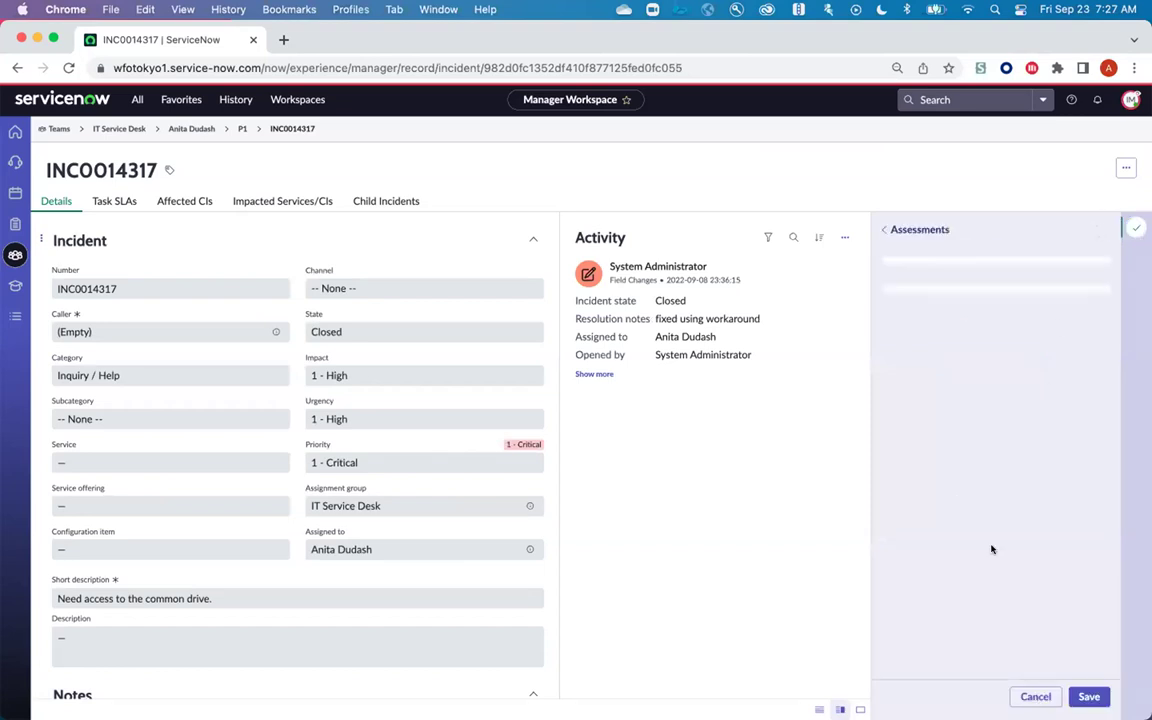
scroll(952, 583, "down", 3)
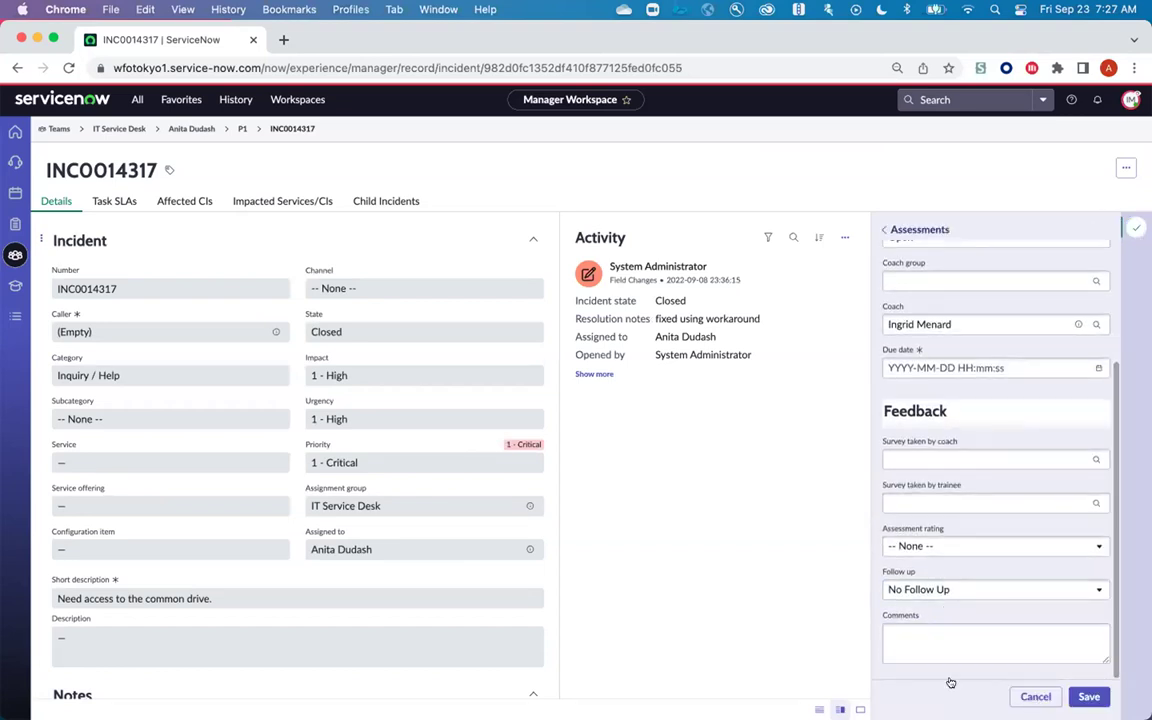
scroll(955, 640, "up", 3)
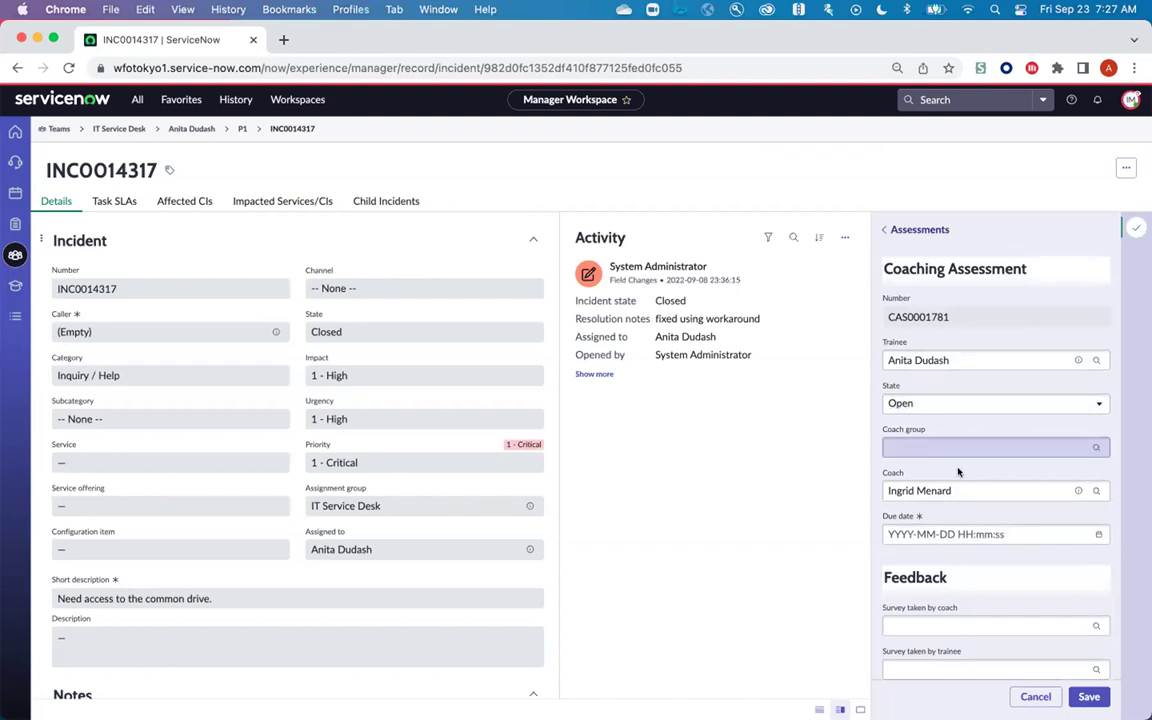
scroll(941, 535, "down", 2)
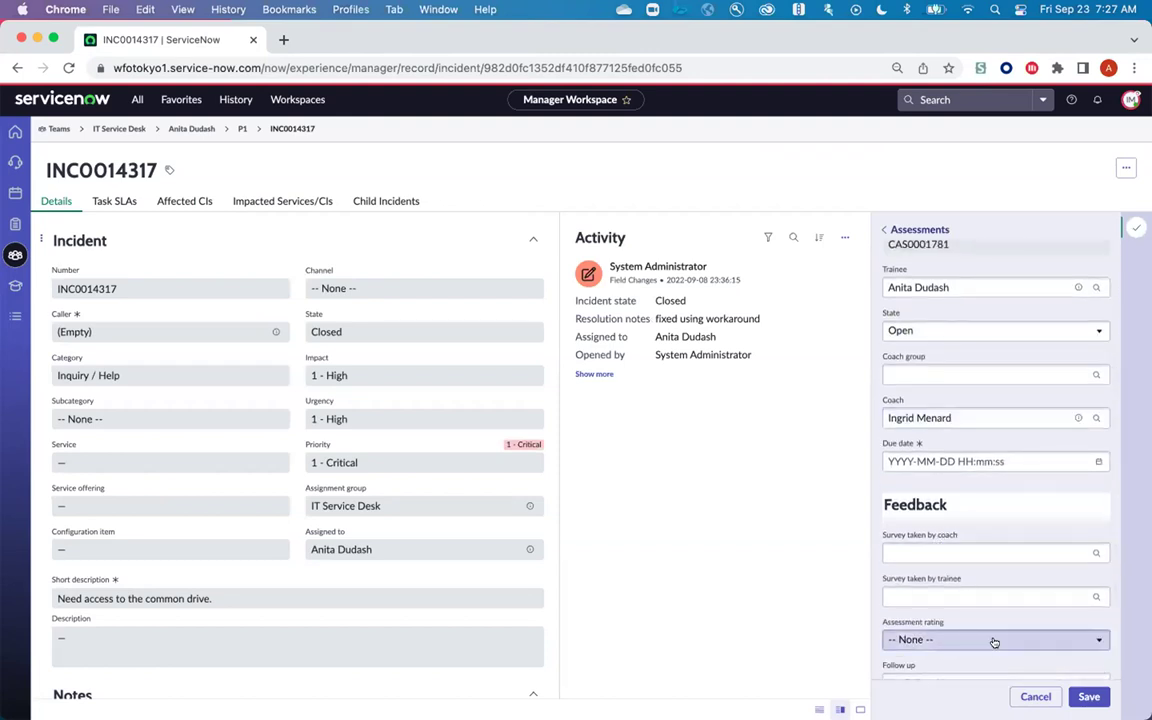
scroll(960, 600, "down", 2)
left_click(961, 548)
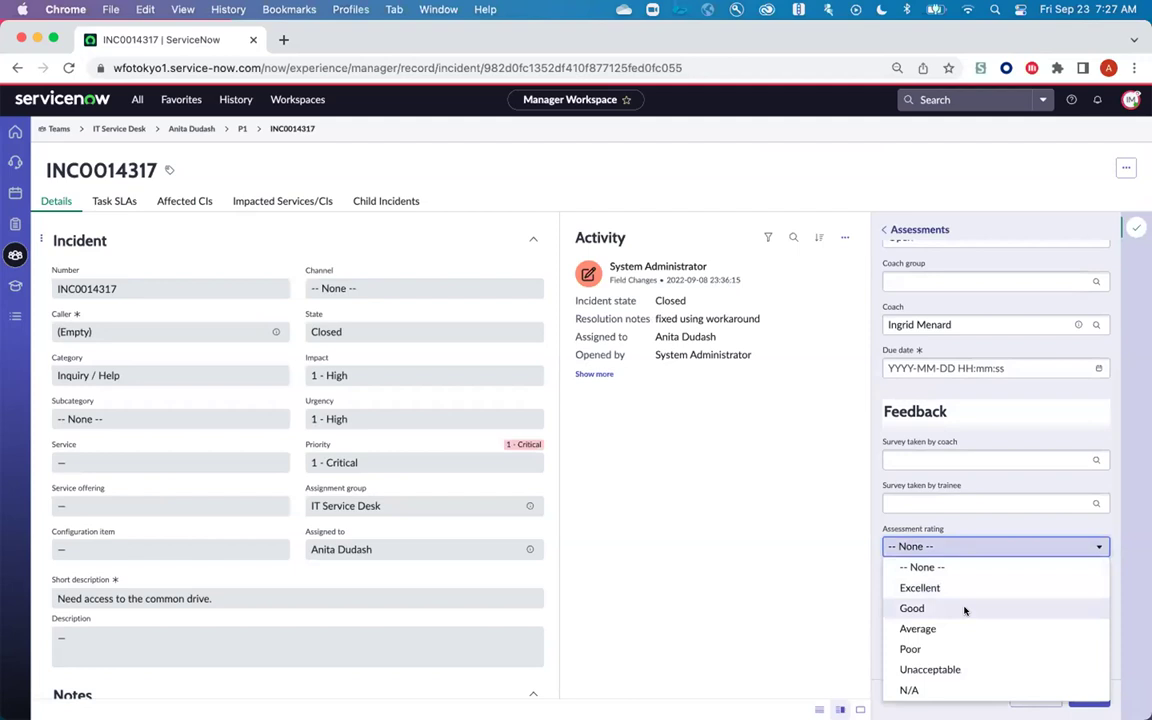
left_click(962, 608)
left_click(936, 641)
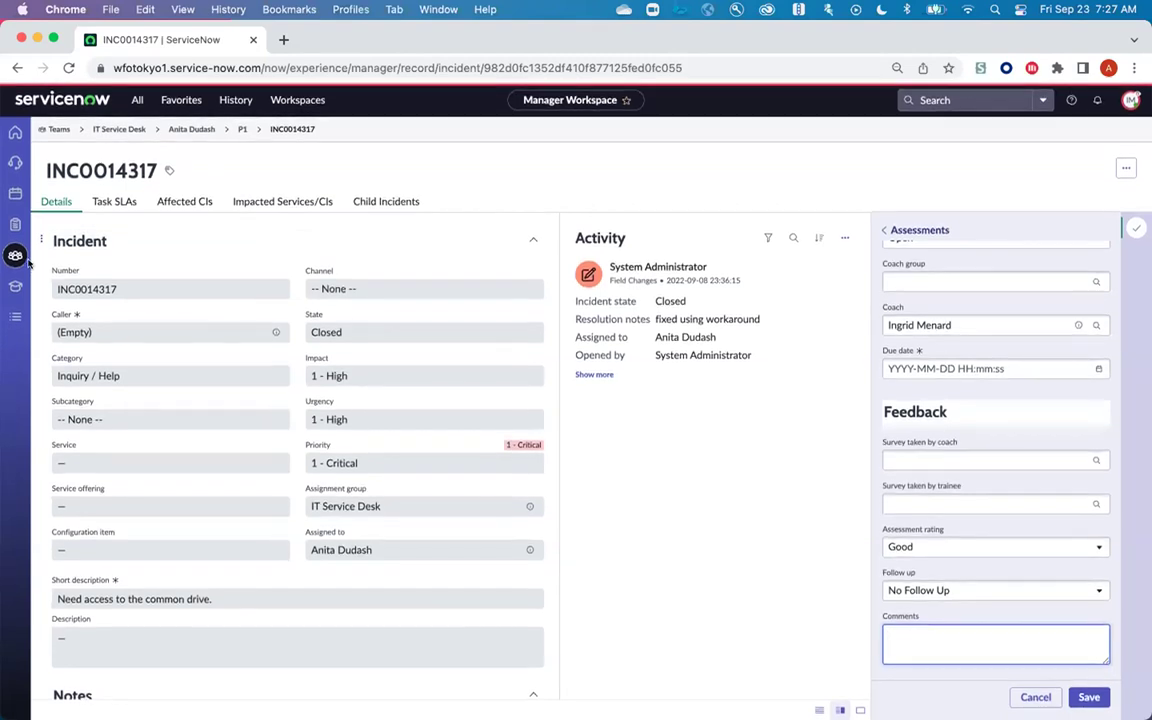
left_click(242, 128)
scroll(300, 433, "down", 1)
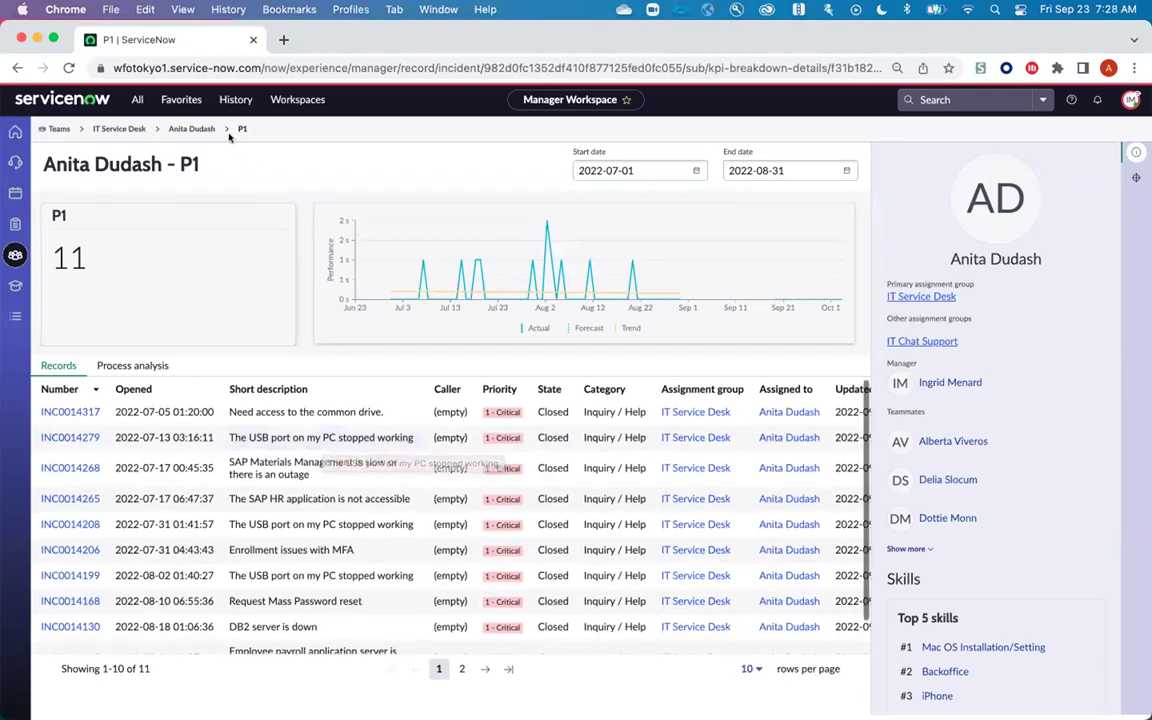
- Review the agent's overview of work, KPIs, channels and skills, then return to IT Service Desk performance
left_click(191, 128)
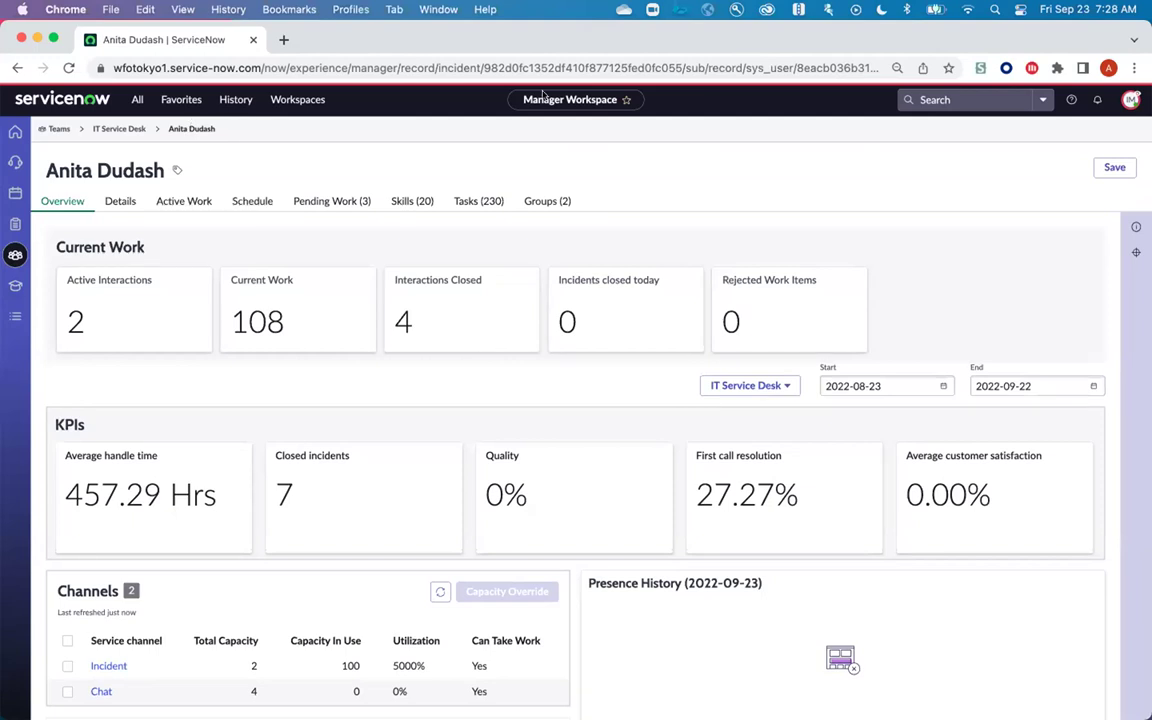
scroll(373, 489, "down", 5)
scroll(356, 525, "down", 2)
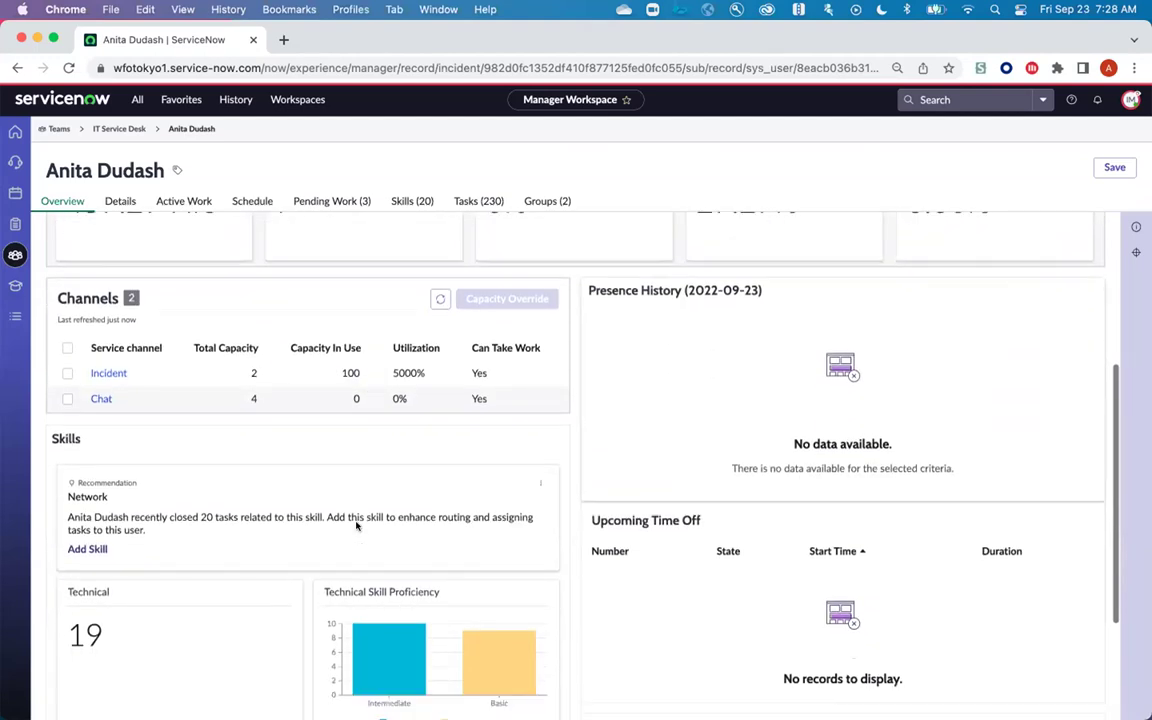
scroll(345, 517, "down", 3)
mouse_move(342, 470)
scroll(309, 327, "up", 10)
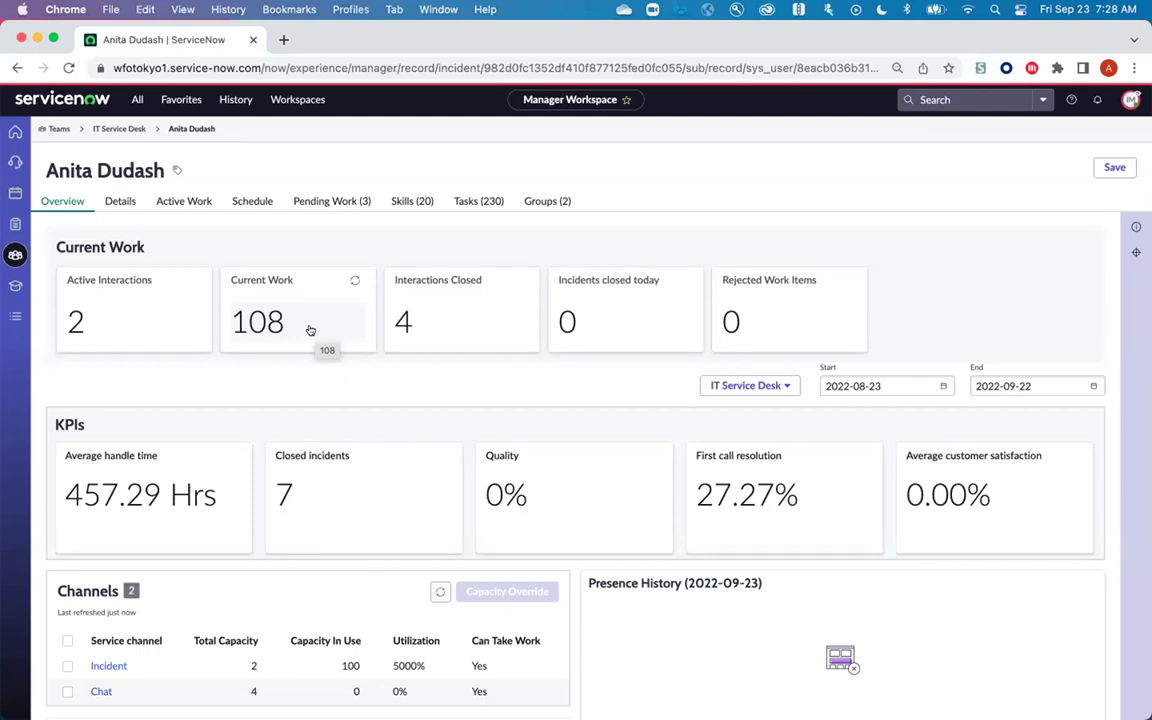
left_click(122, 129)
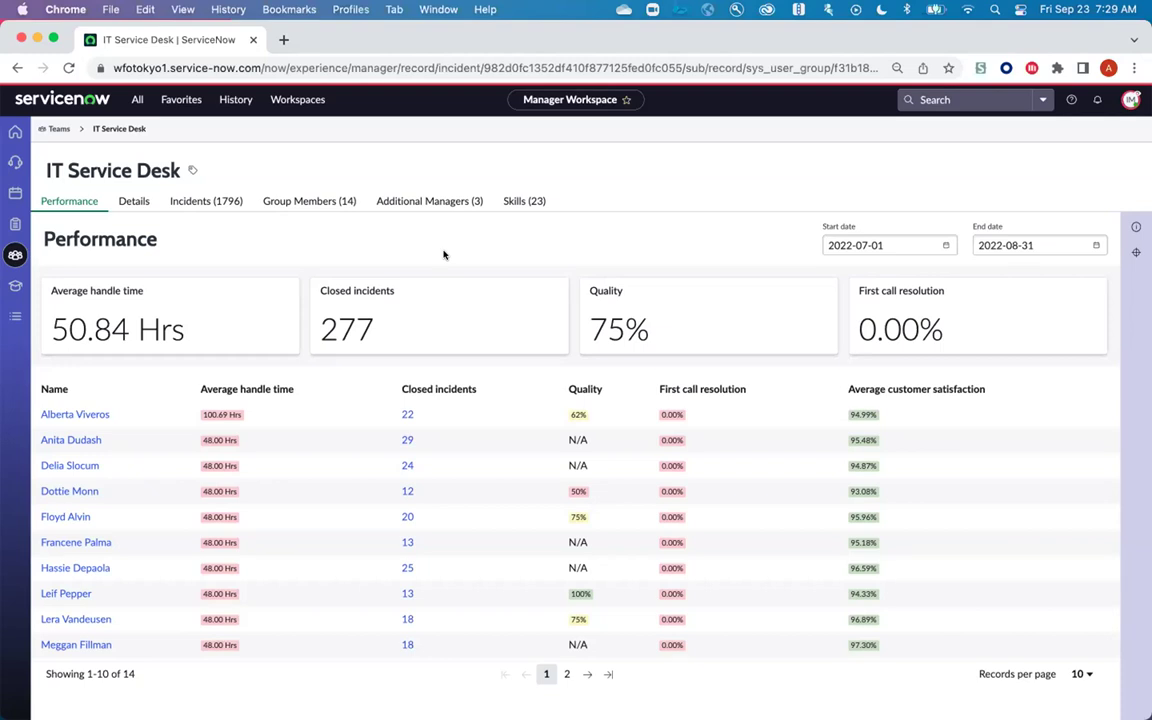
- Drill into the first member's 100.69 Hrs average handle time, then its MTTR P1 figure
left_click(213, 414)
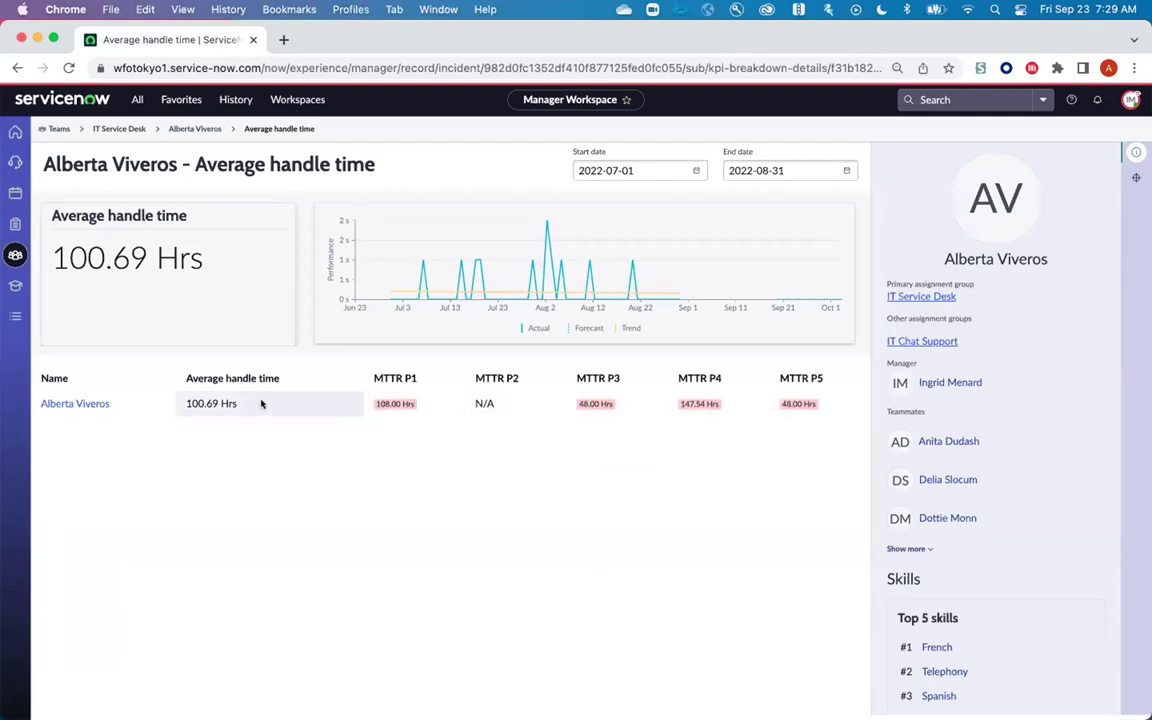
left_click(407, 403)
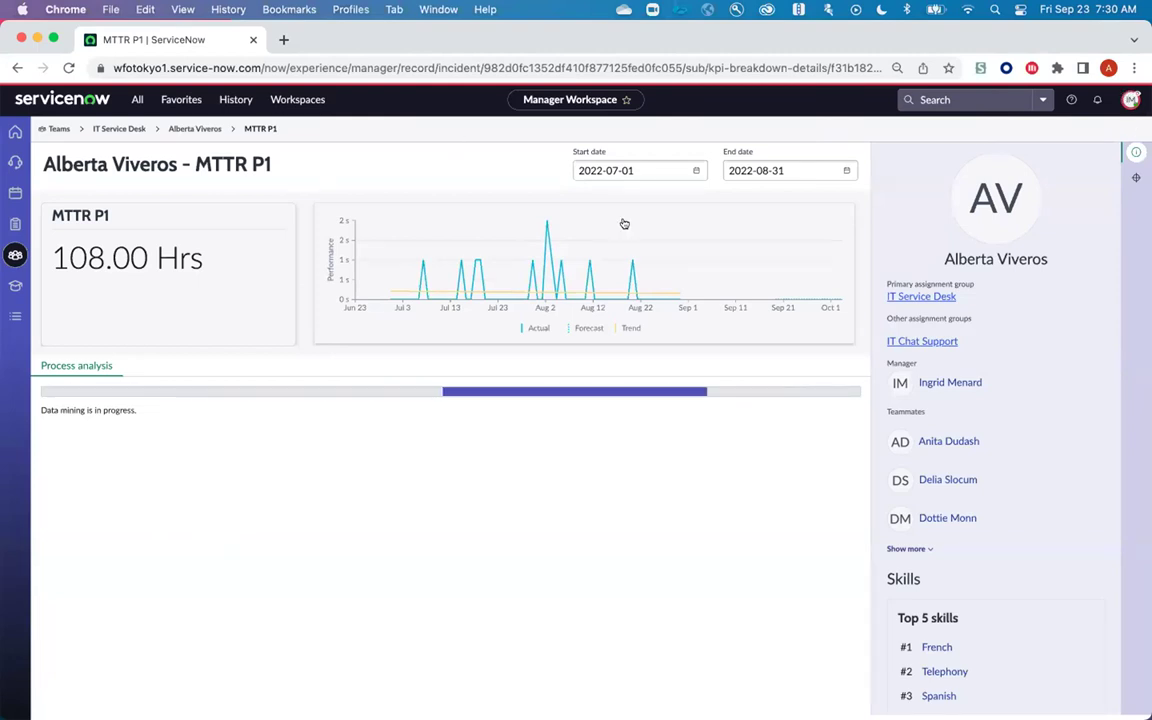
- End the manager impersonation from the account menu to return to the admin Home page
left_click(1130, 100)
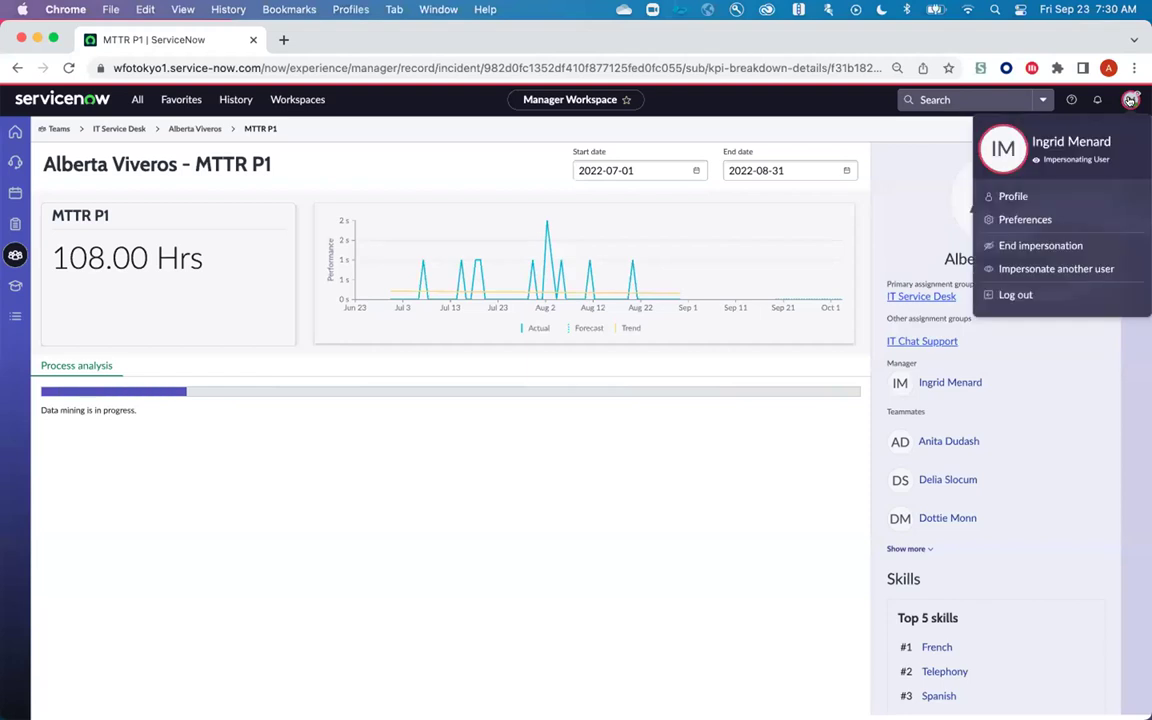
left_click(1085, 246)
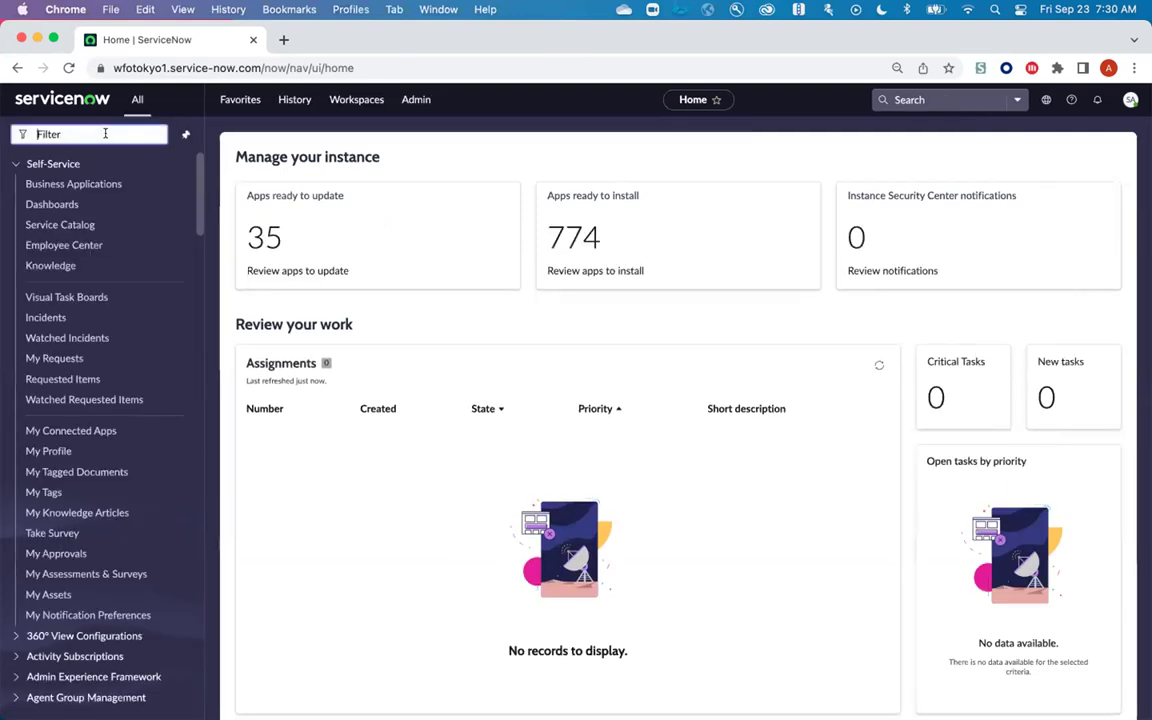
- Filter the navigator for 'kpi group' and open the Teams KPI Groups list
type("kpi group")
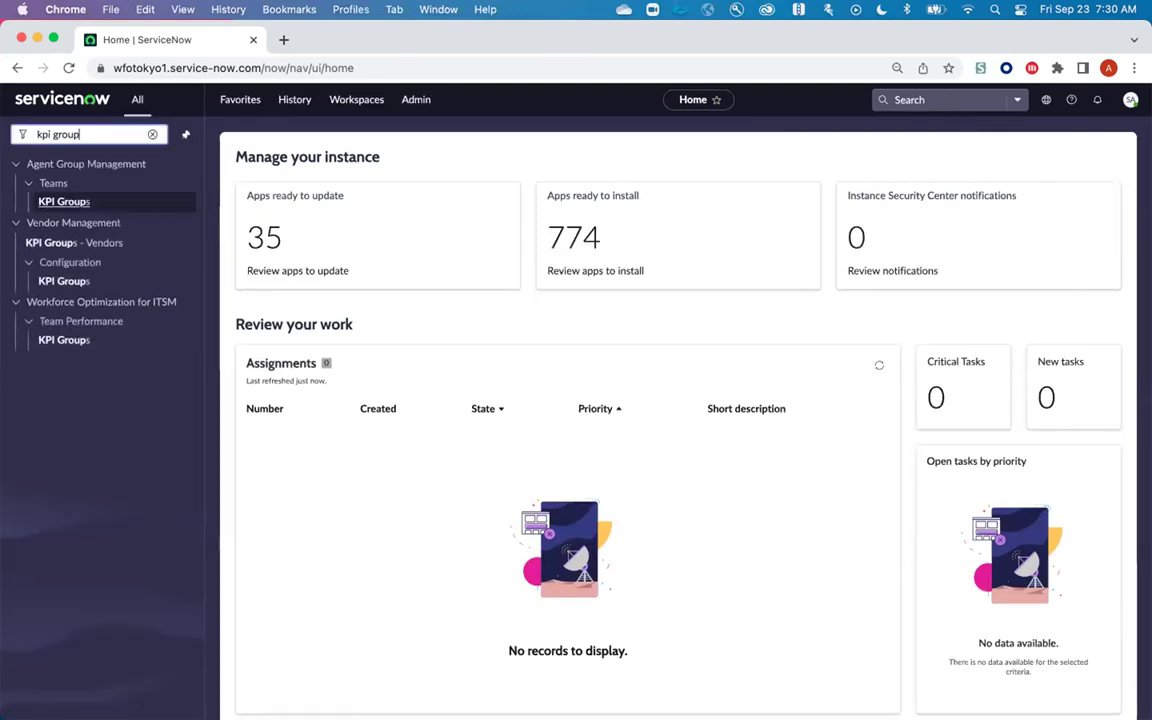
left_click(49, 202)
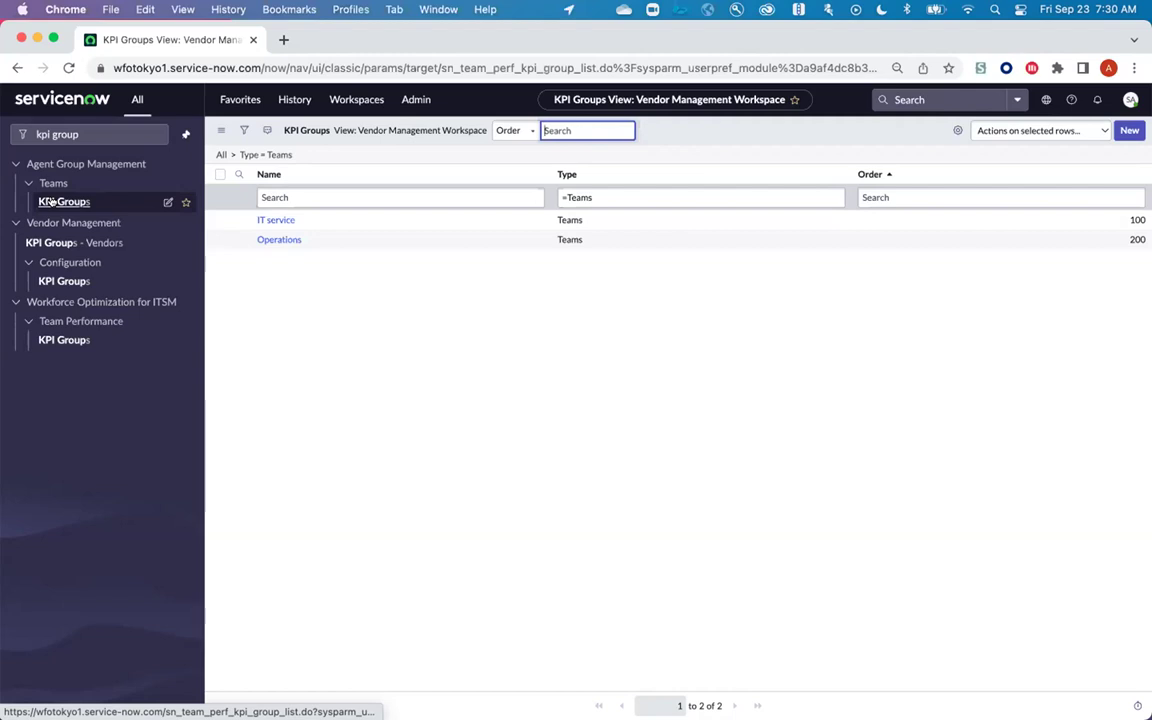
- Open the IT service KPI group and switch its form to the Manager Workspace view
left_click(276, 220)
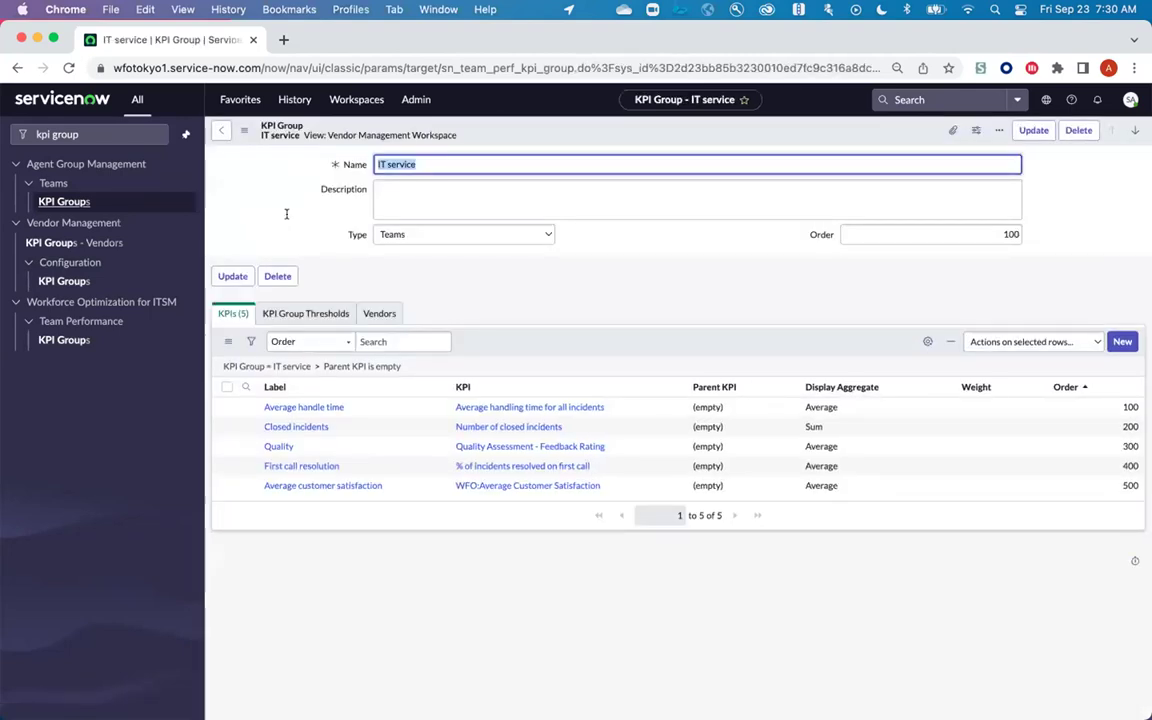
right_click(486, 131)
mouse_move(515, 217)
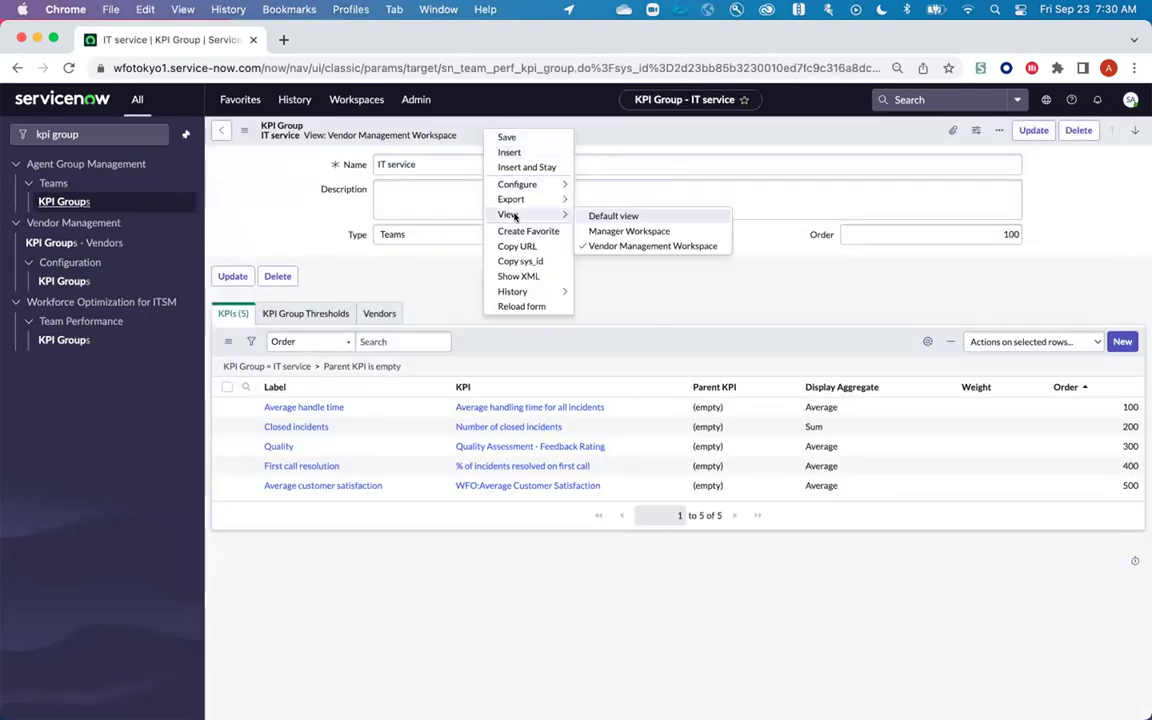
left_click(629, 231)
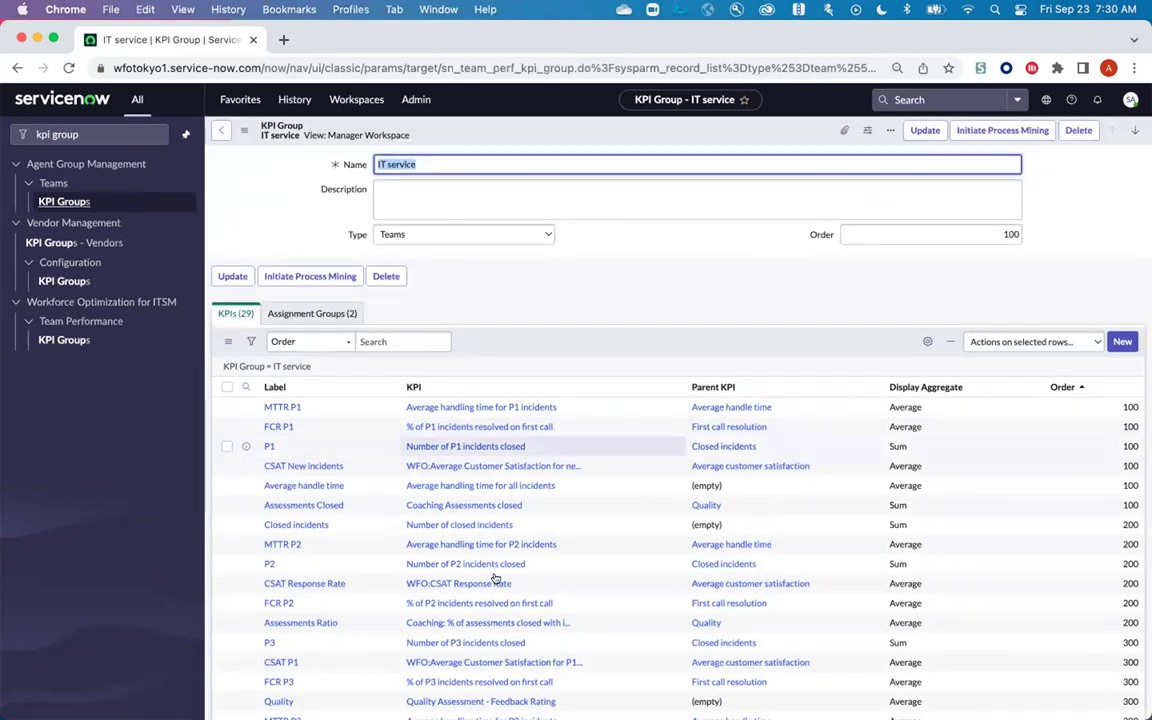
- Show only KPIs with an empty Parent KPI, then open the Average handle time record
left_click(320, 313)
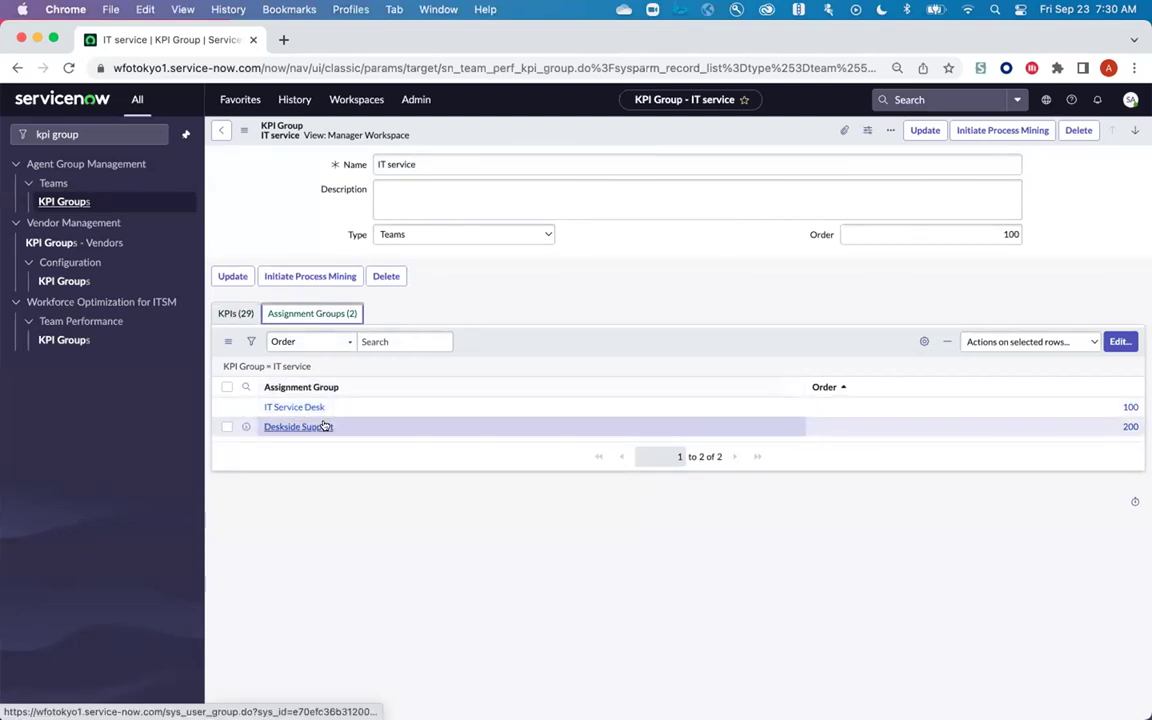
left_click(233, 313)
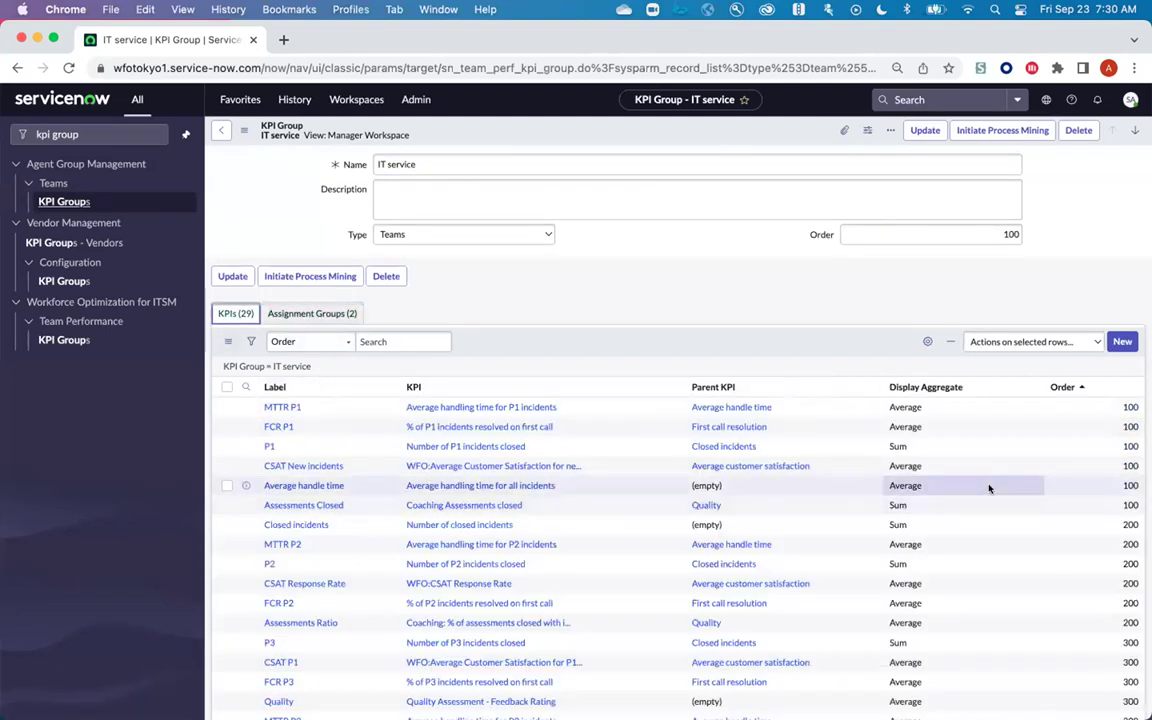
right_click(707, 485)
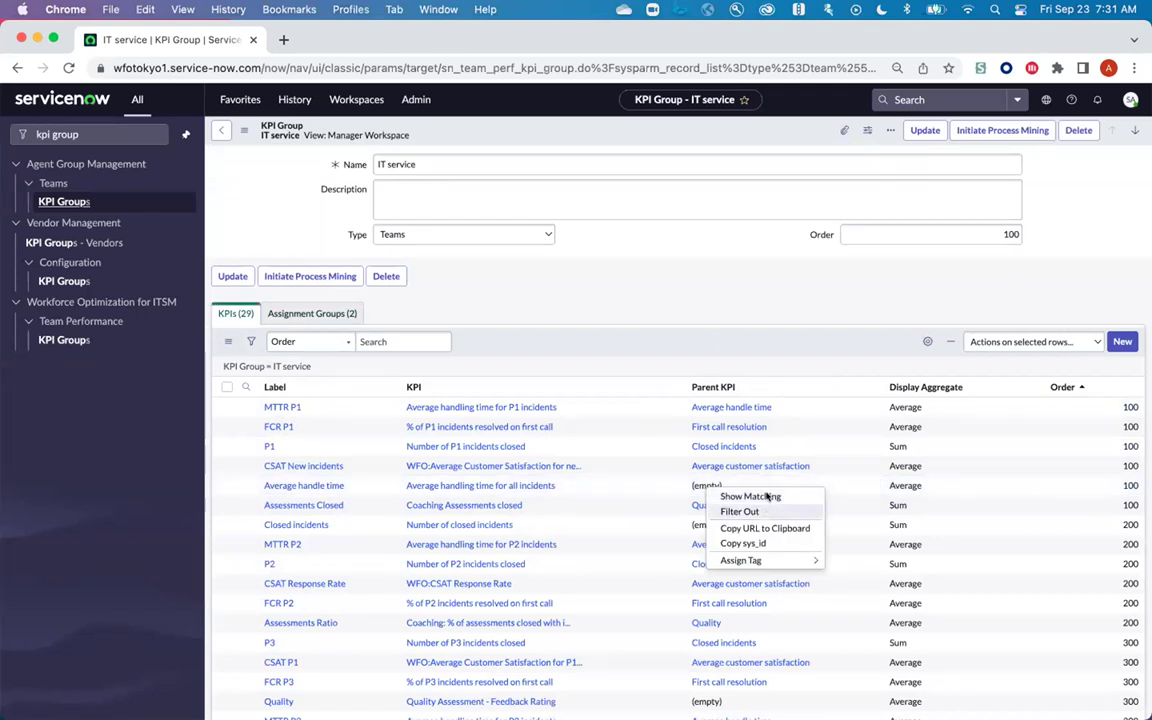
left_click(766, 496)
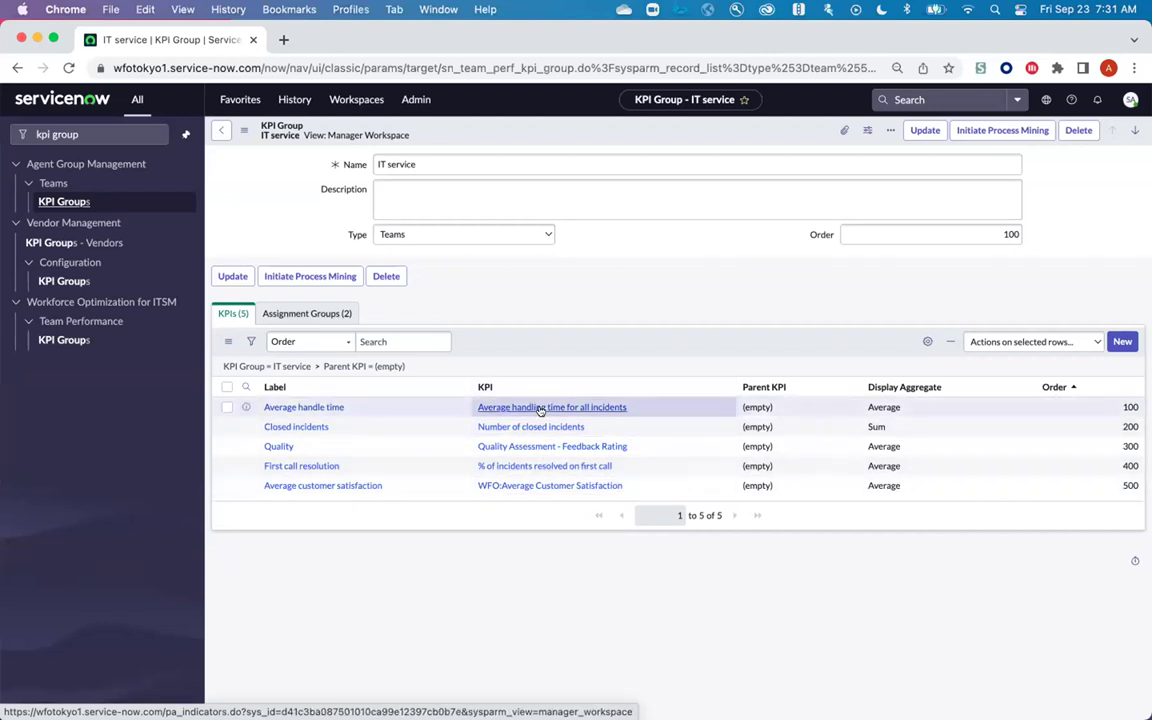
left_click(298, 406)
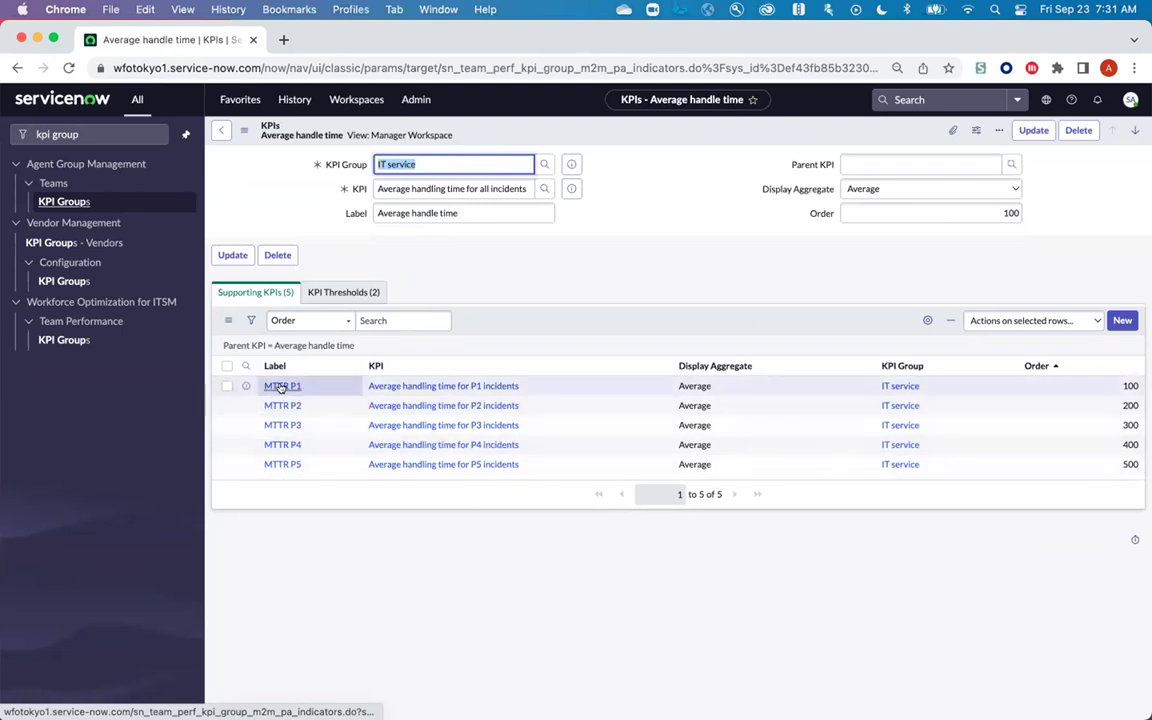
- Inspect the Quality KPI record, then reopen Average handle time from the IT service group
left_click(221, 129)
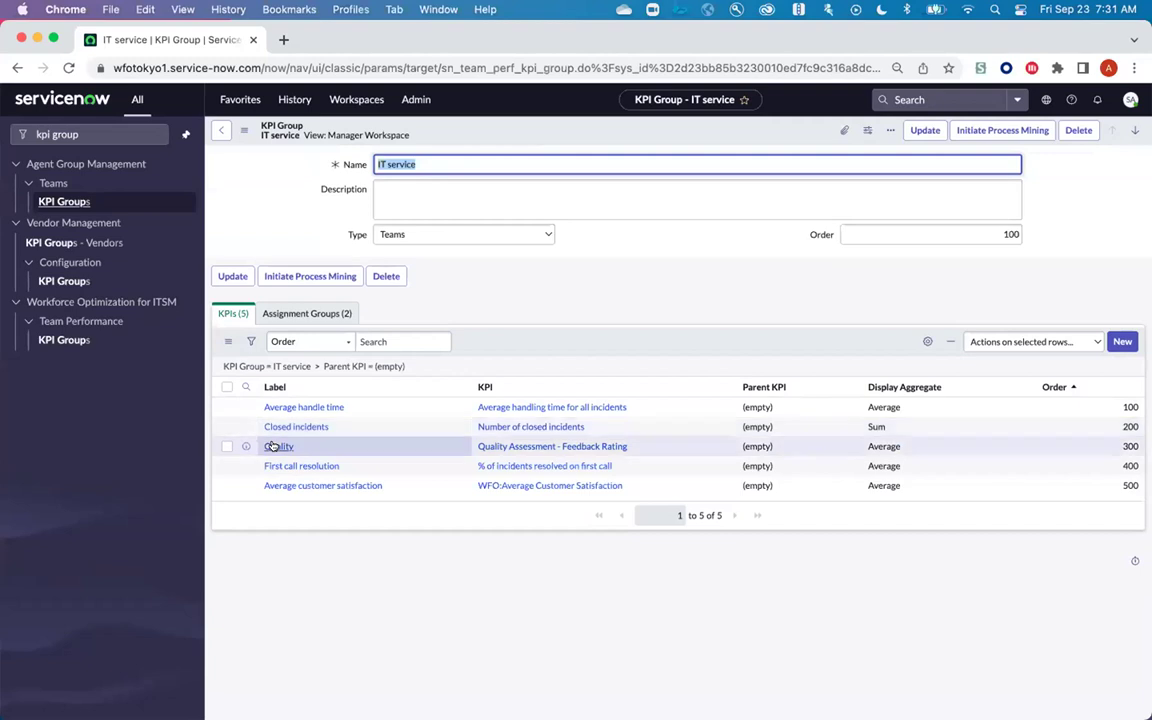
left_click(274, 443)
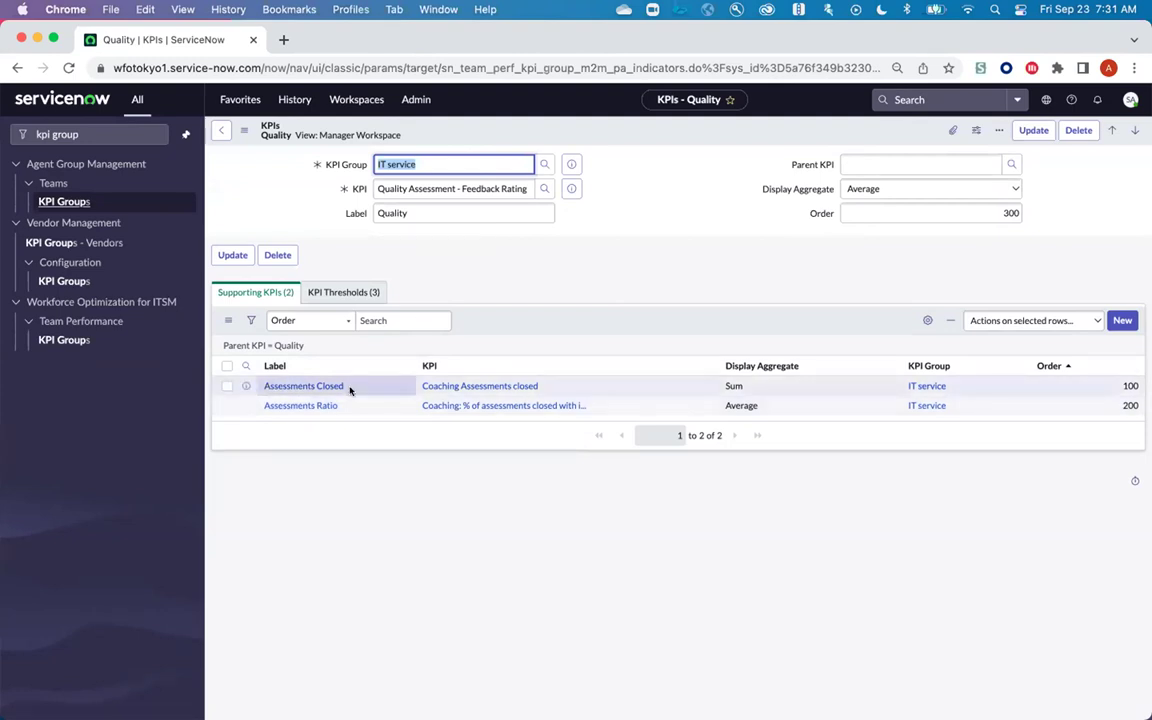
left_click(218, 130)
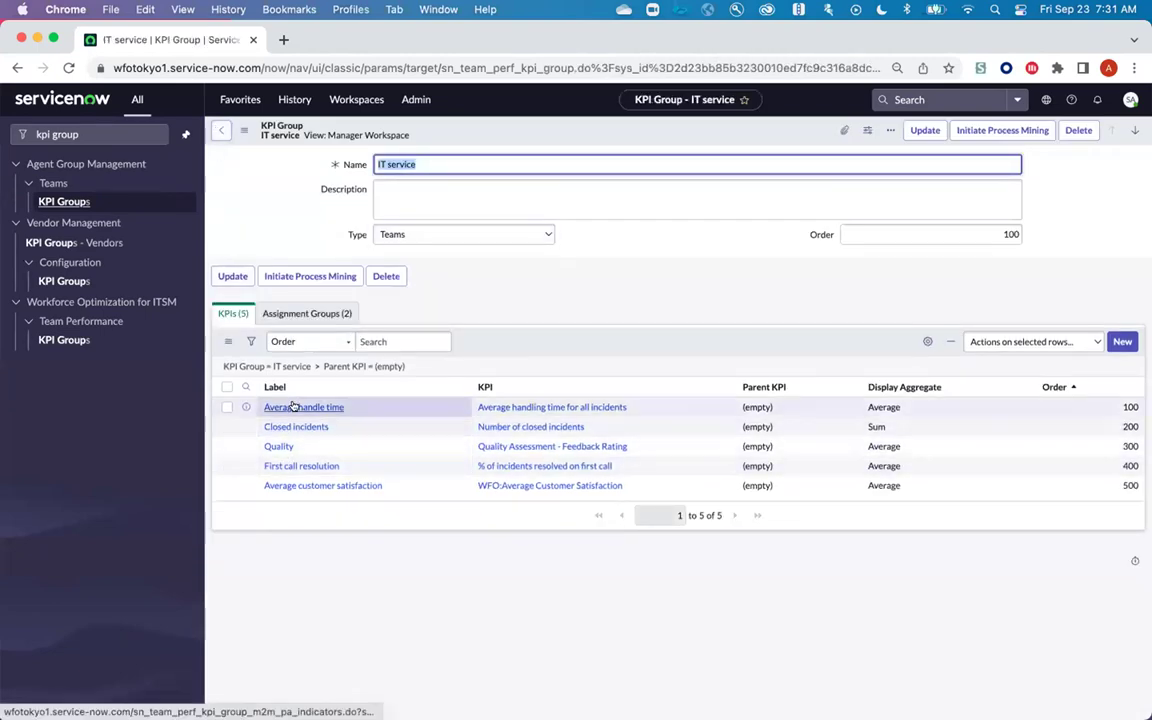
left_click(293, 406)
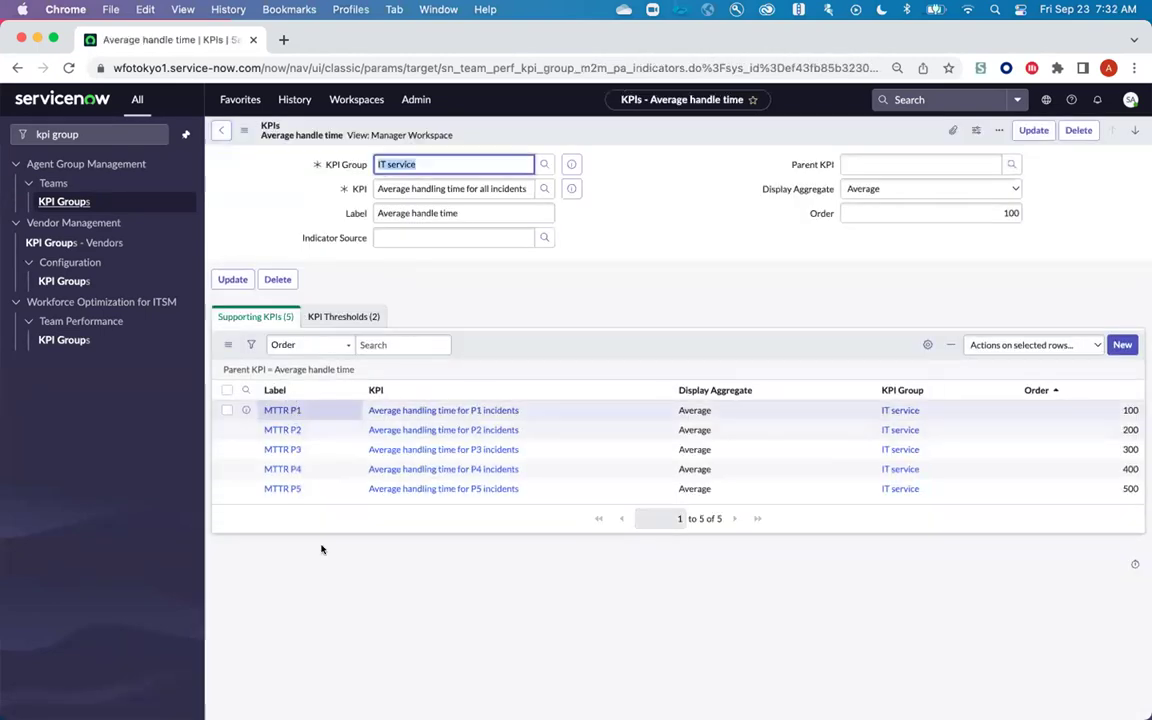
- Open the MTTR P1 supporting KPI and examine its full Indicator Source name
left_click(284, 387)
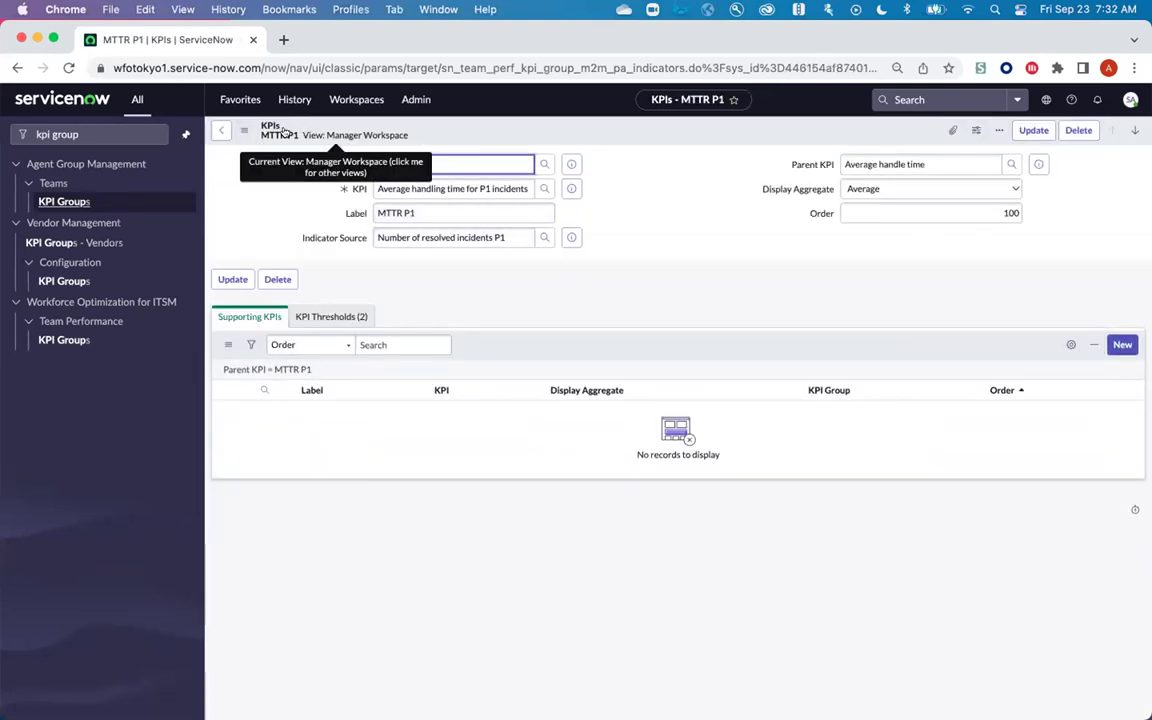
left_click(407, 237)
left_click_drag(506, 237, 324, 236)
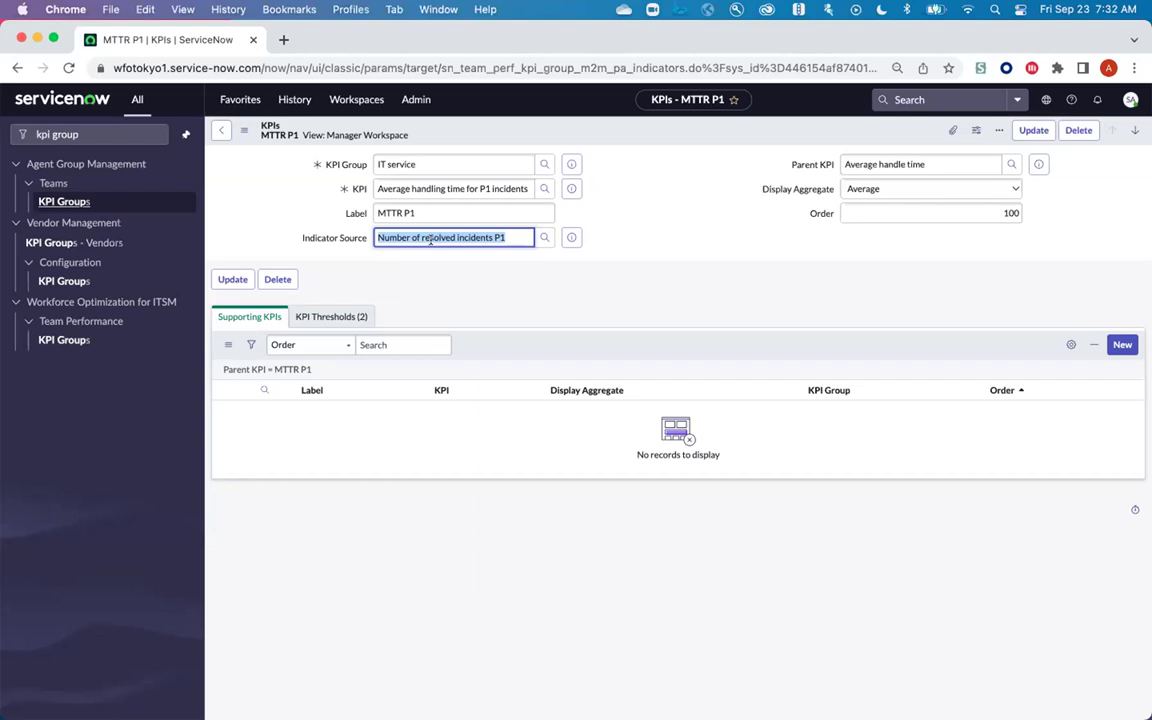
left_click(494, 294)
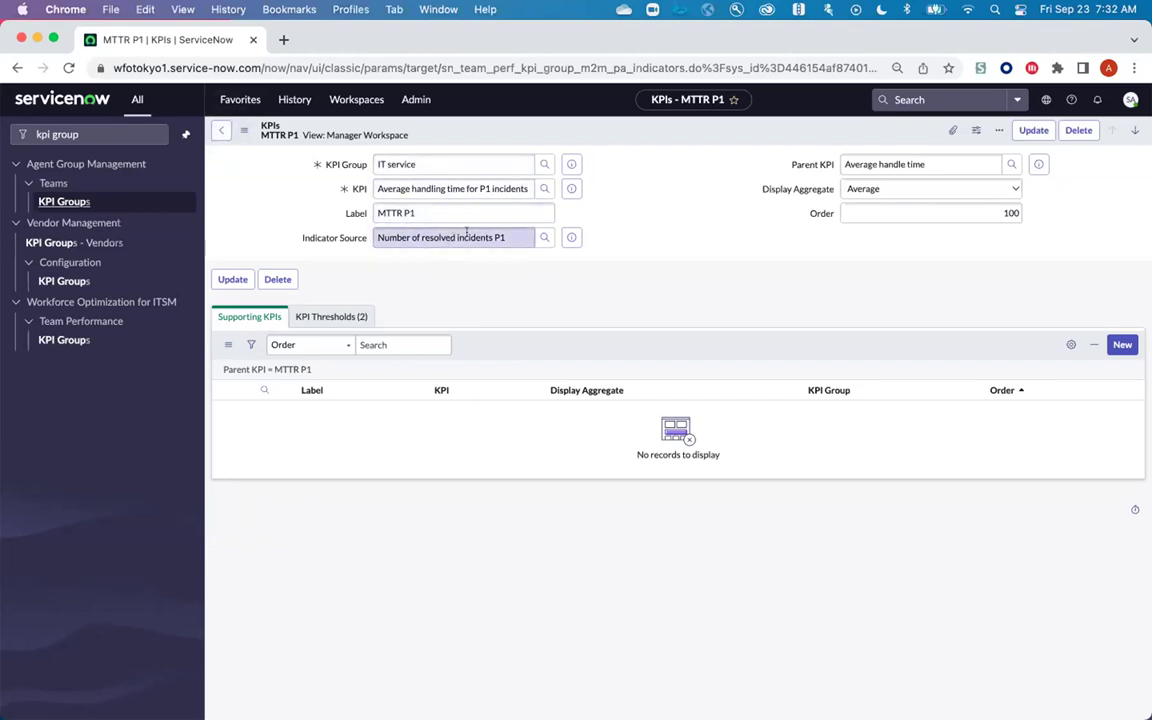
- Navigate back to the IT service group and open the Closed incidents KPI record
left_click(220, 130)
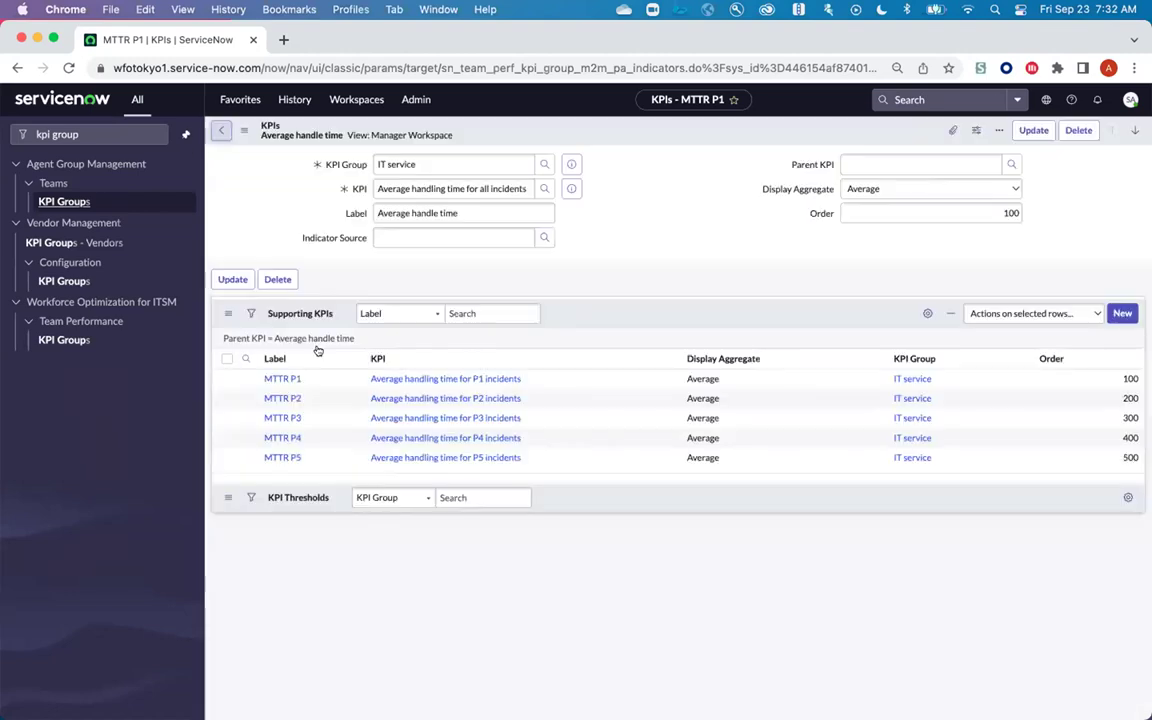
left_click(222, 130)
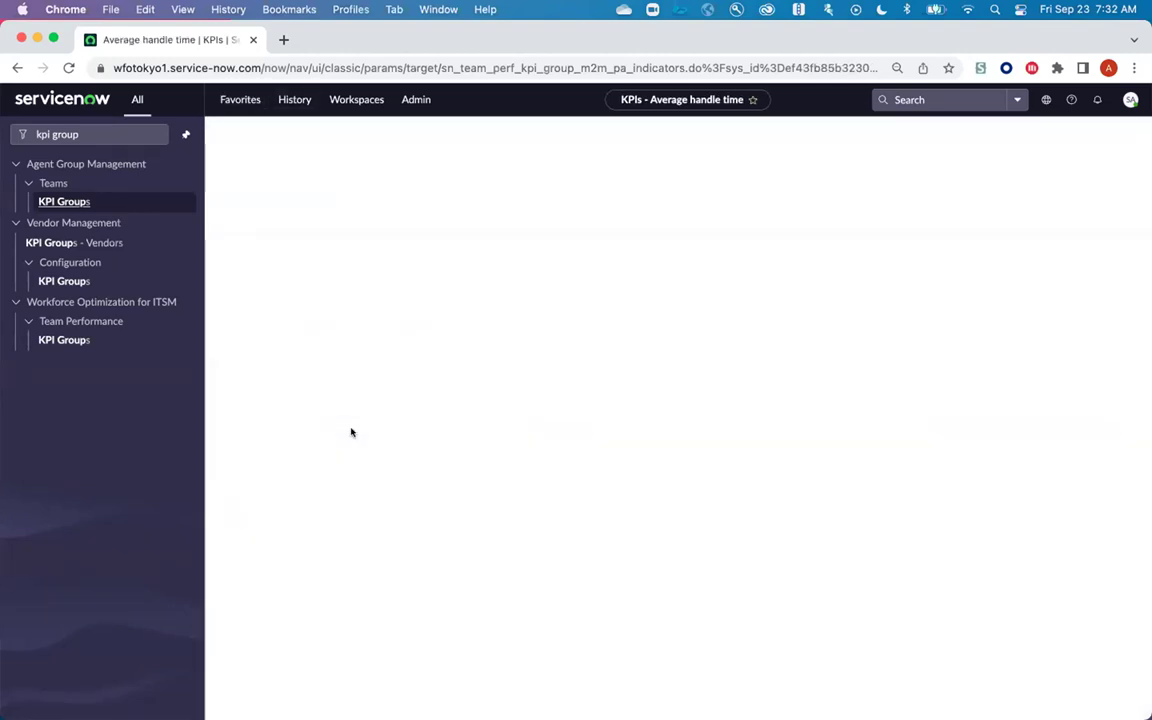
left_click(287, 430)
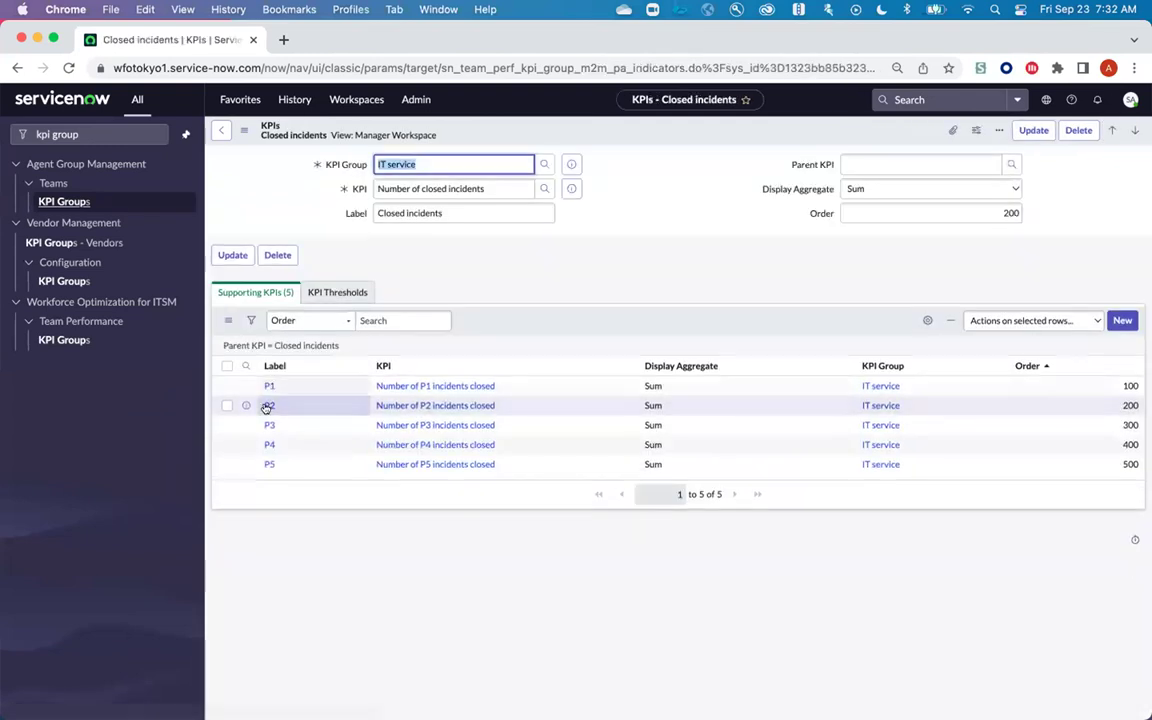
- View the Closed incidents P1 supporting KPI, then go back twice to the IT service KPI group
left_click(267, 386)
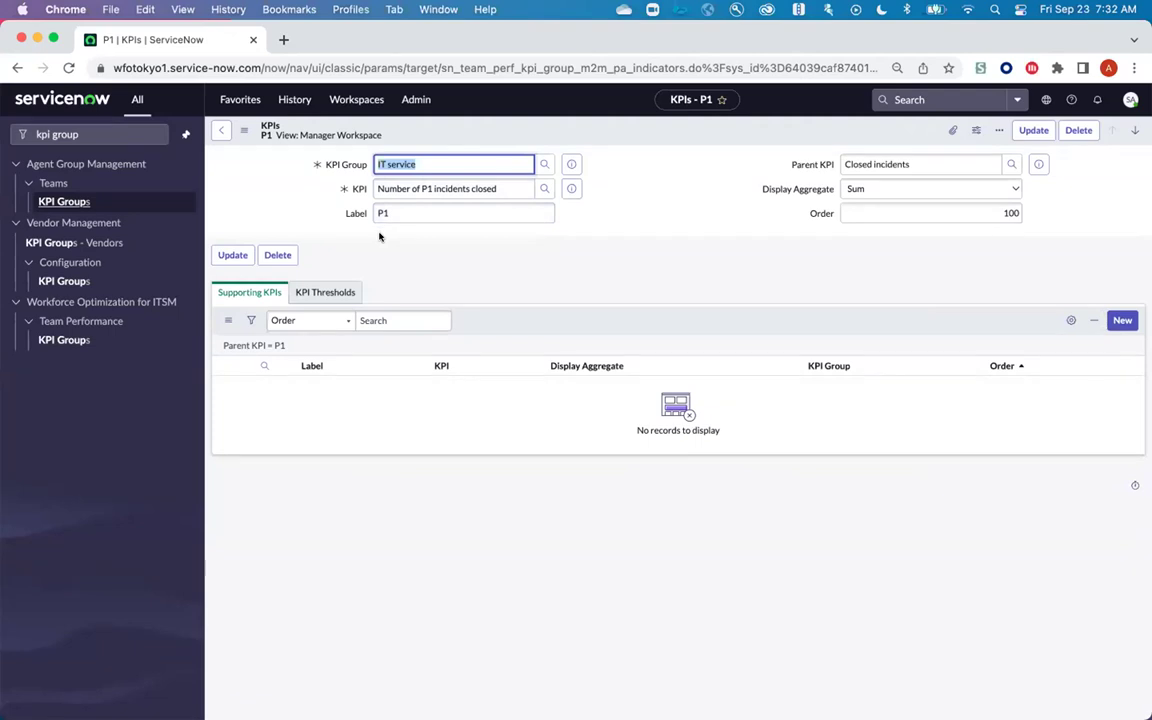
left_click(221, 134)
left_click(221, 134)
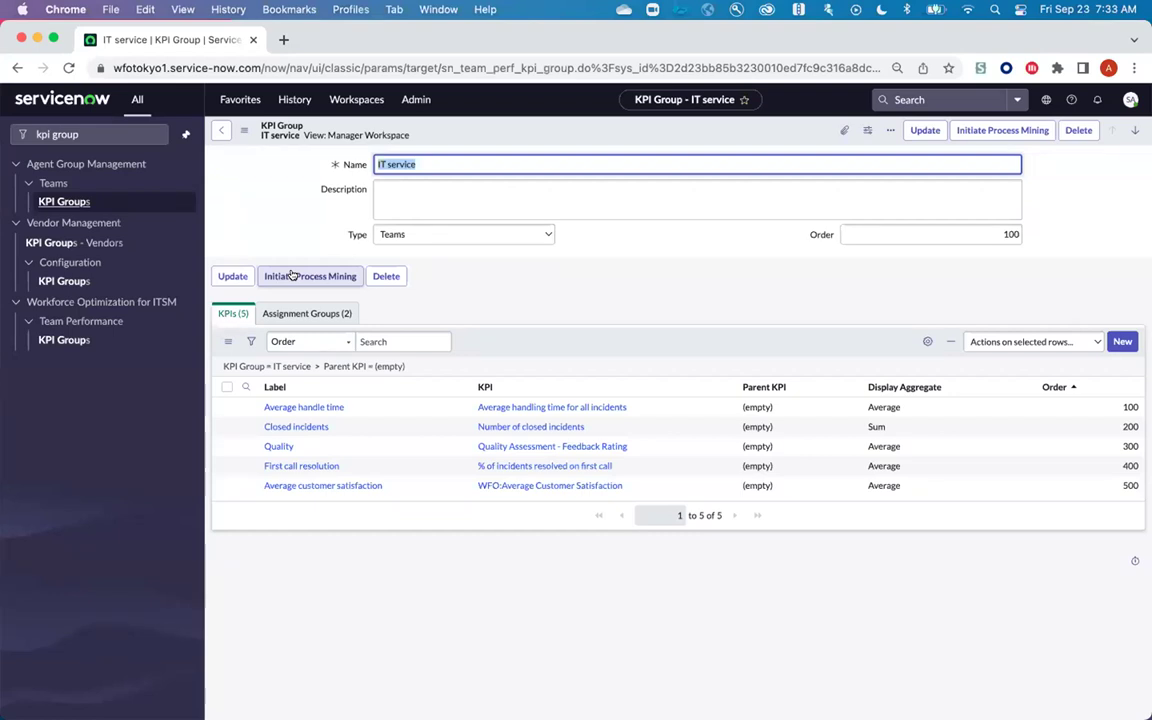
left_click(304, 284)
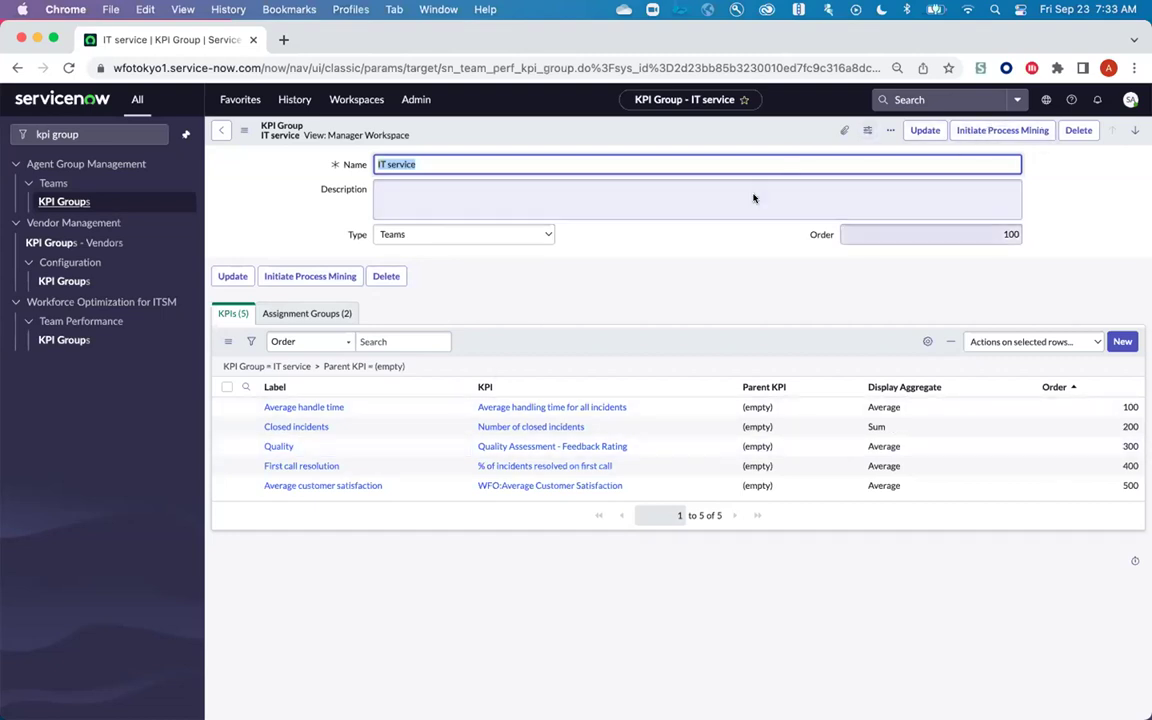
left_click(530, 275)
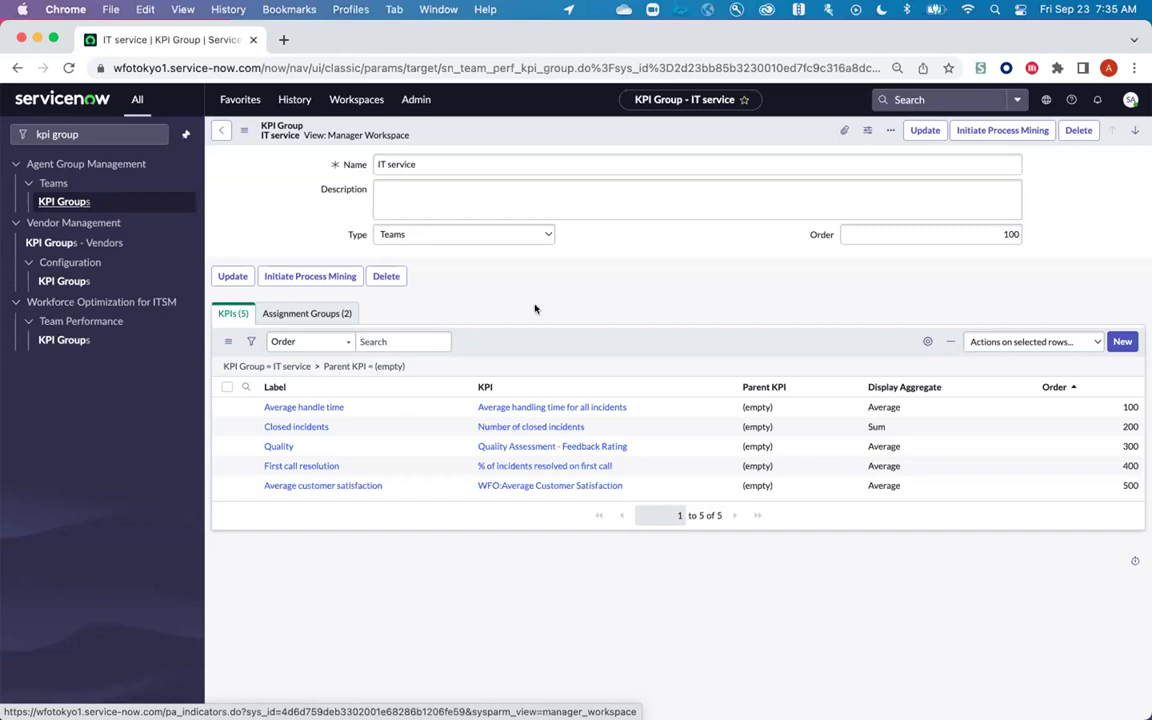
left_click(1129, 100)
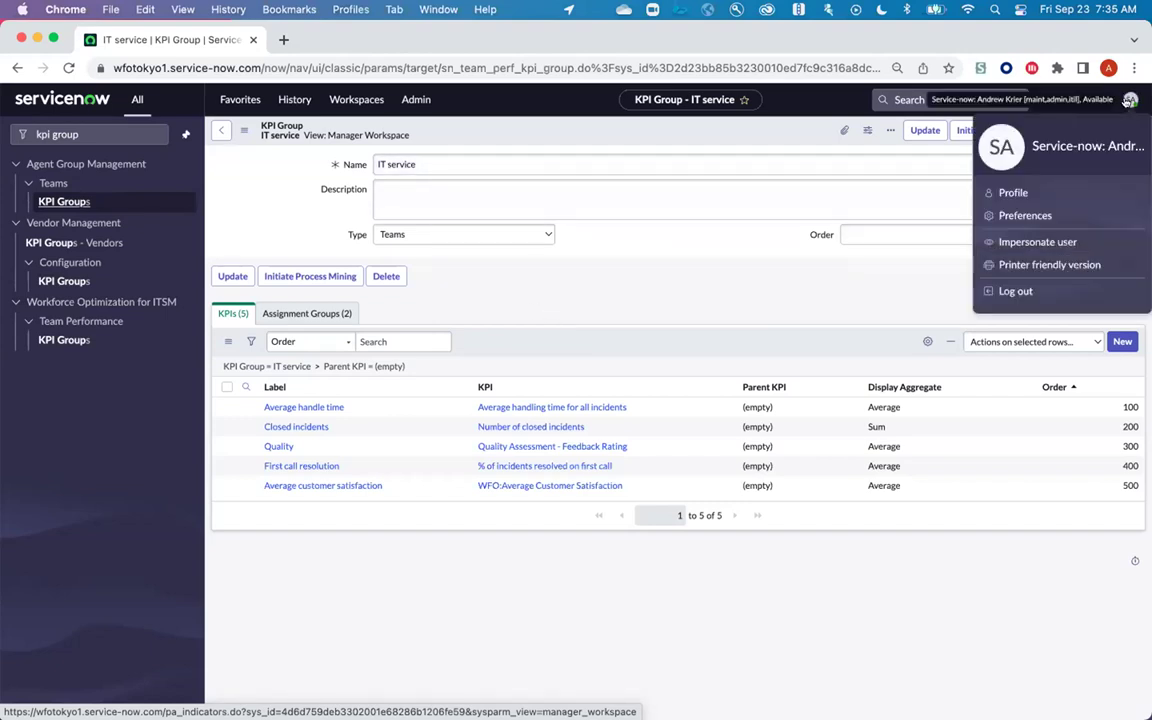
- Impersonate the team manager selected from the recently impersonated users list
left_click(1030, 242)
scroll(522, 470, "down", 2)
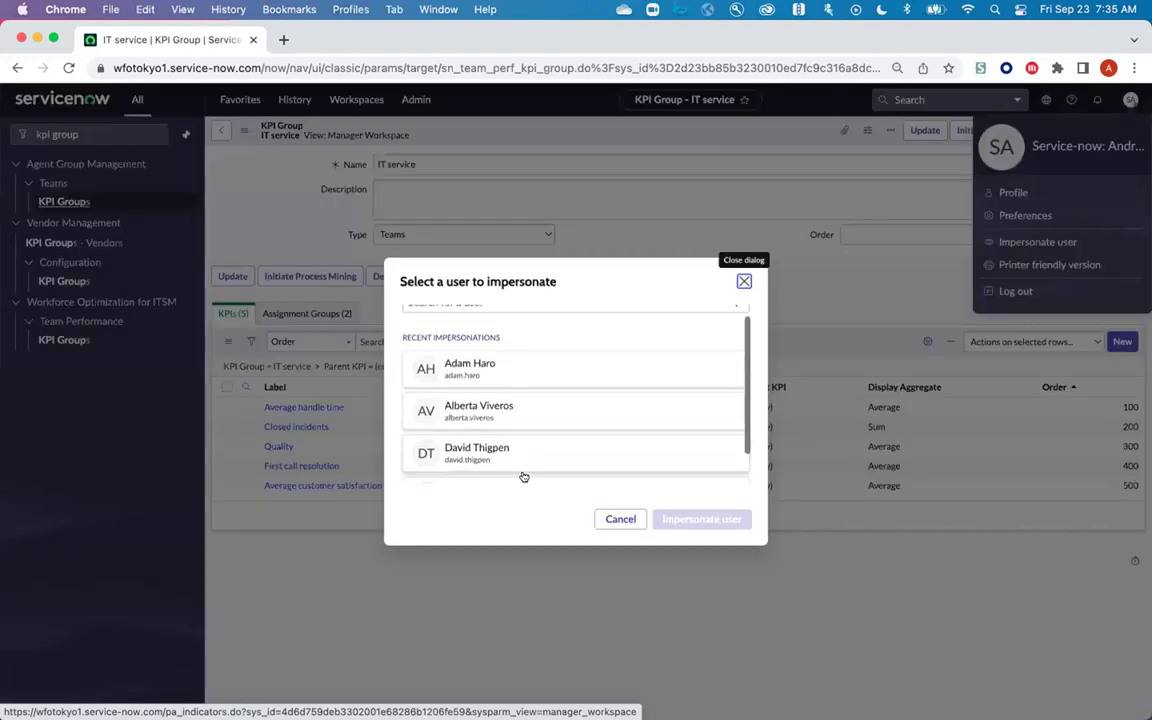
left_click(516, 462)
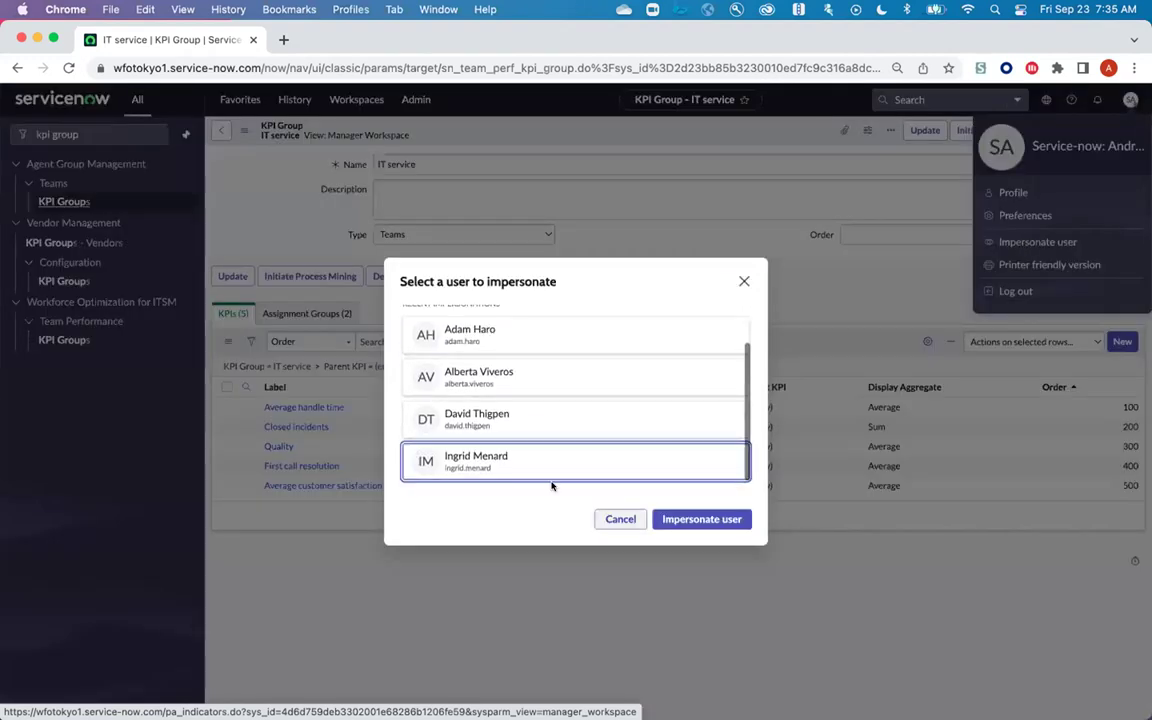
left_click(699, 520)
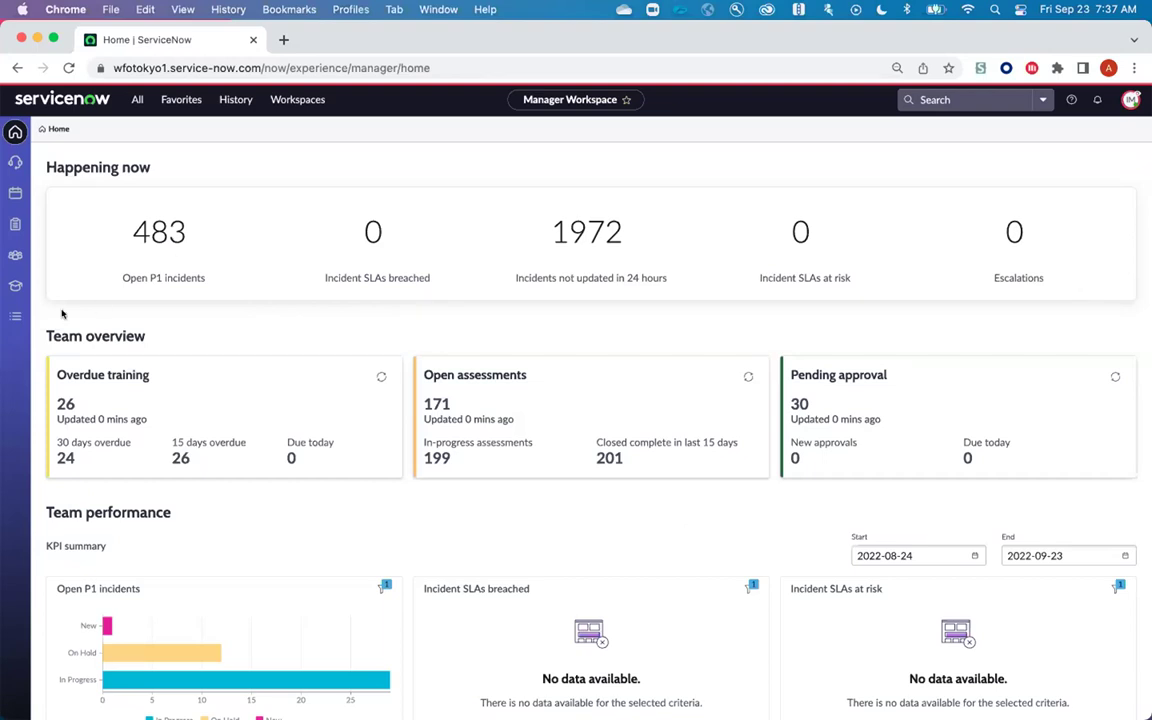
- Open Coaching and show the Learning tab's 36 tasks with assignees and due dates
left_click(14, 285)
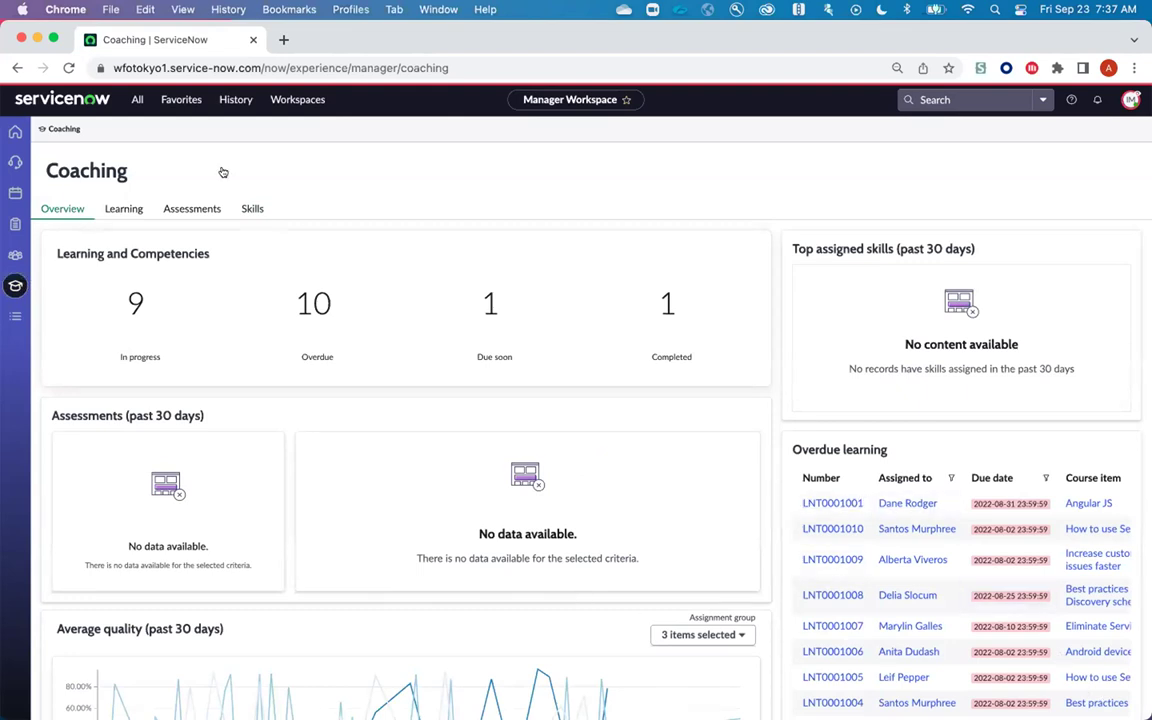
left_click(124, 208)
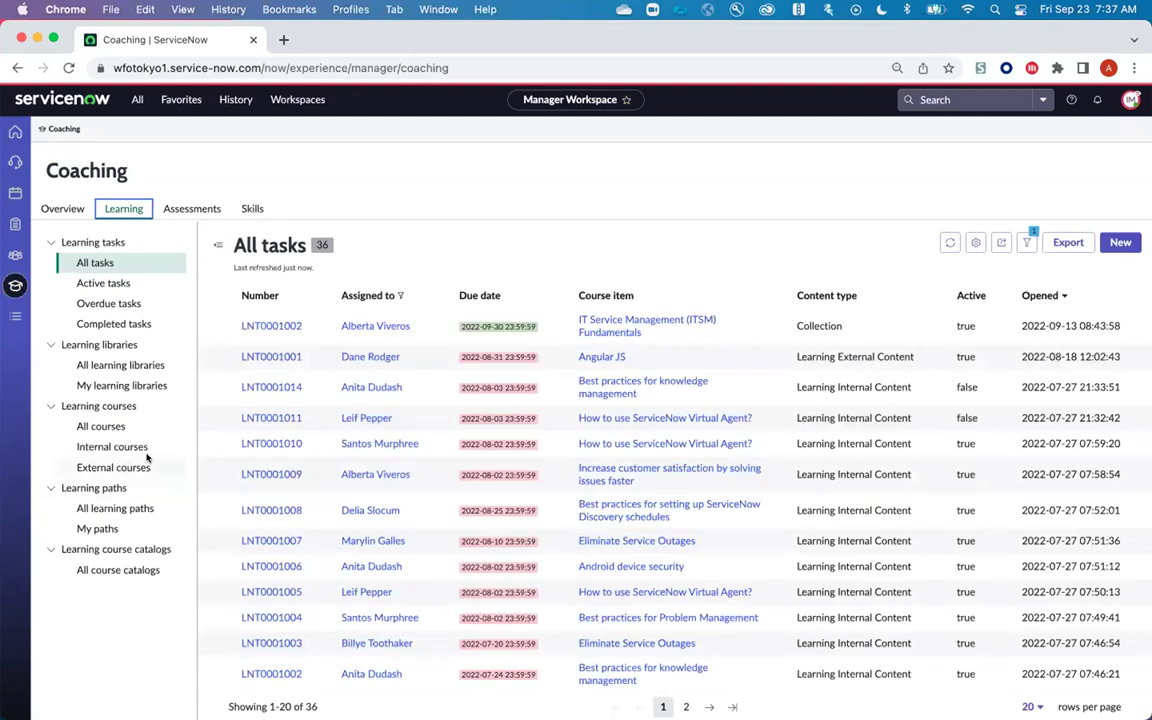
- Browse external courses and all learning paths, then open Assign for ITSM Fundamentals
left_click(111, 465)
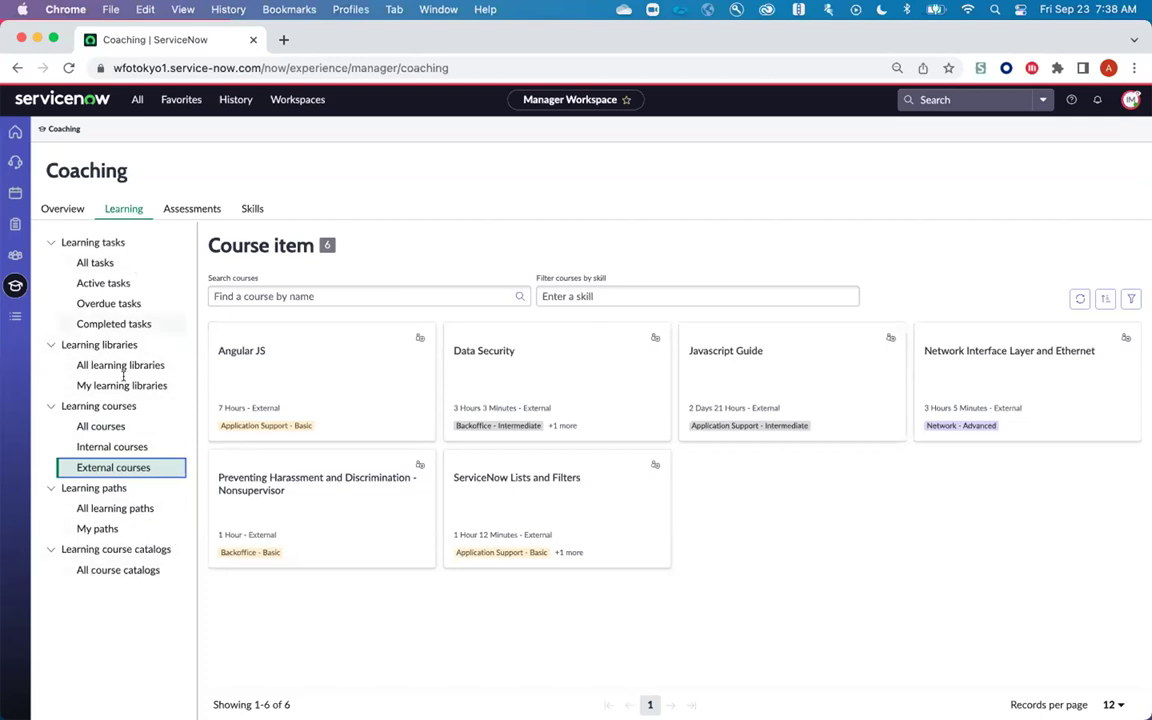
left_click(97, 510)
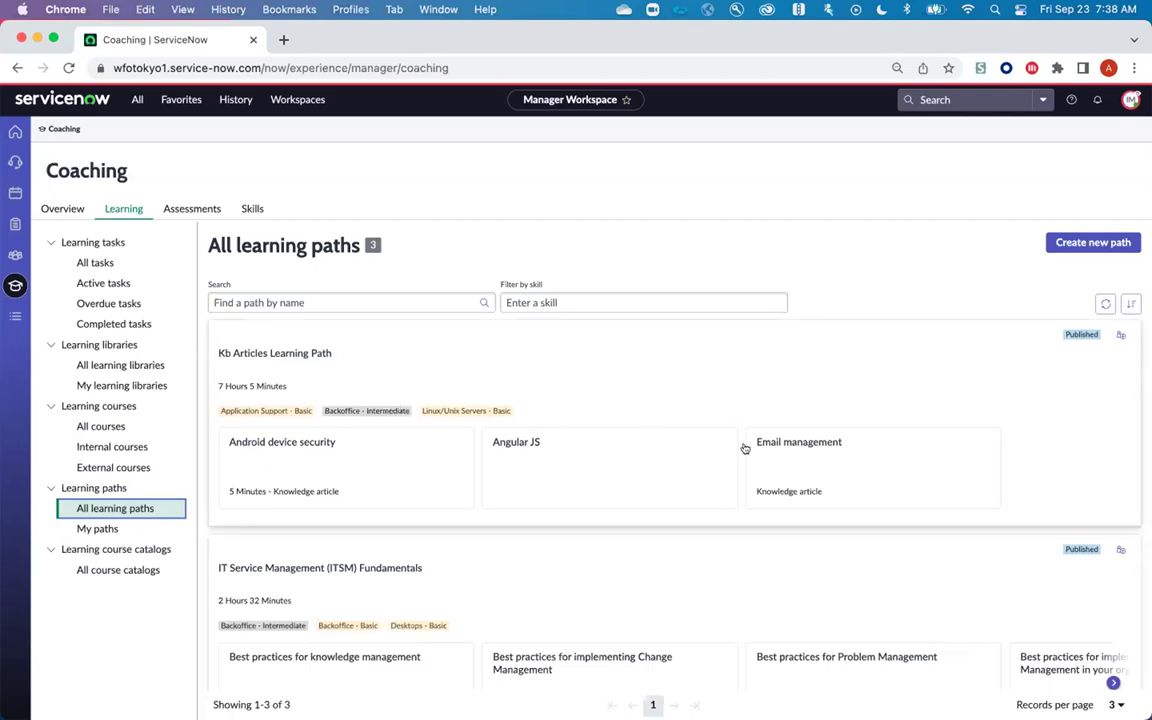
scroll(745, 449, "down", 3)
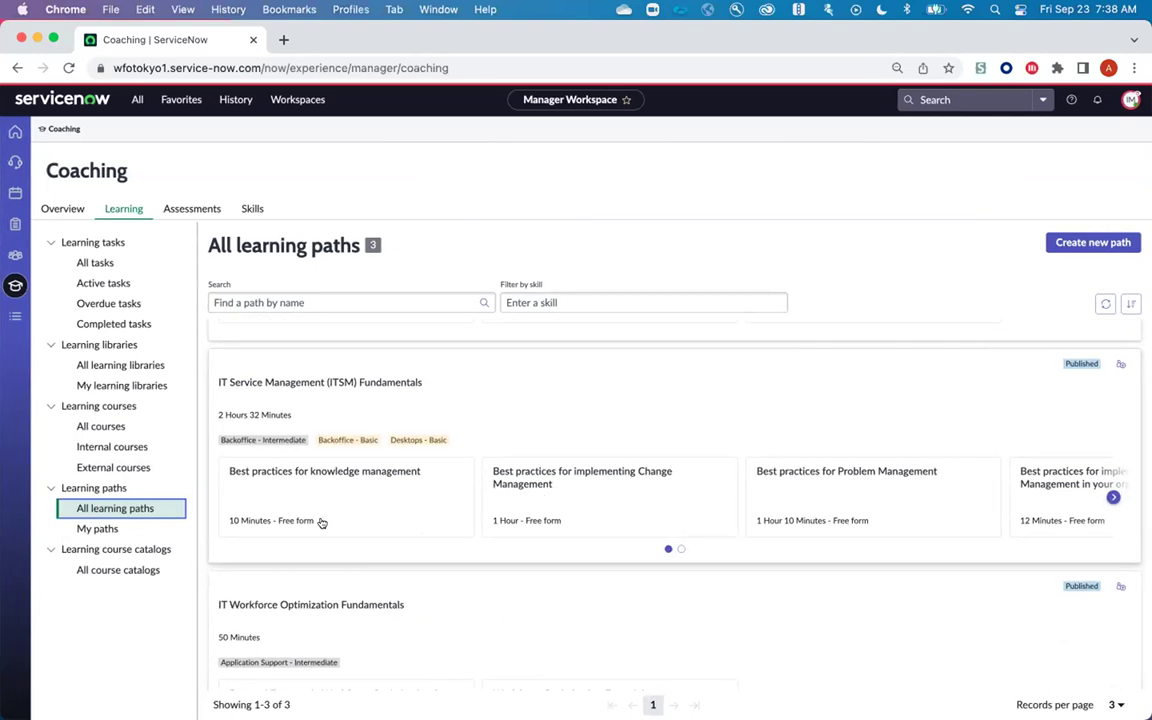
scroll(340, 550, "down", 2)
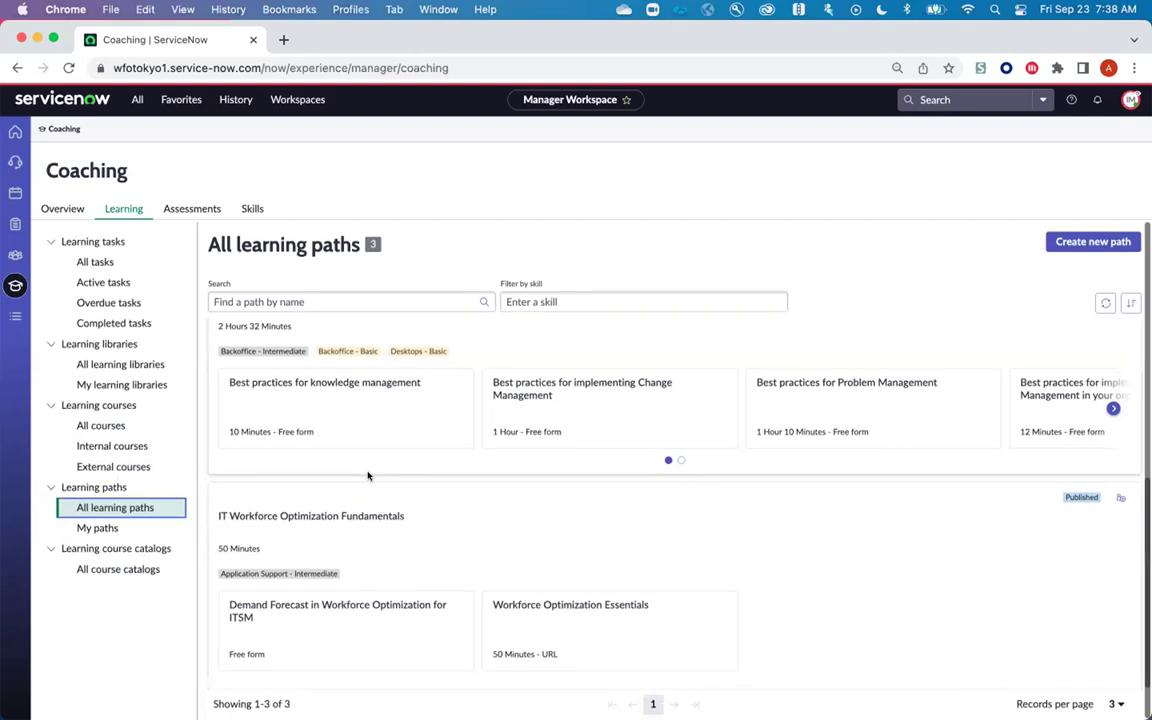
scroll(368, 447, "up", 3)
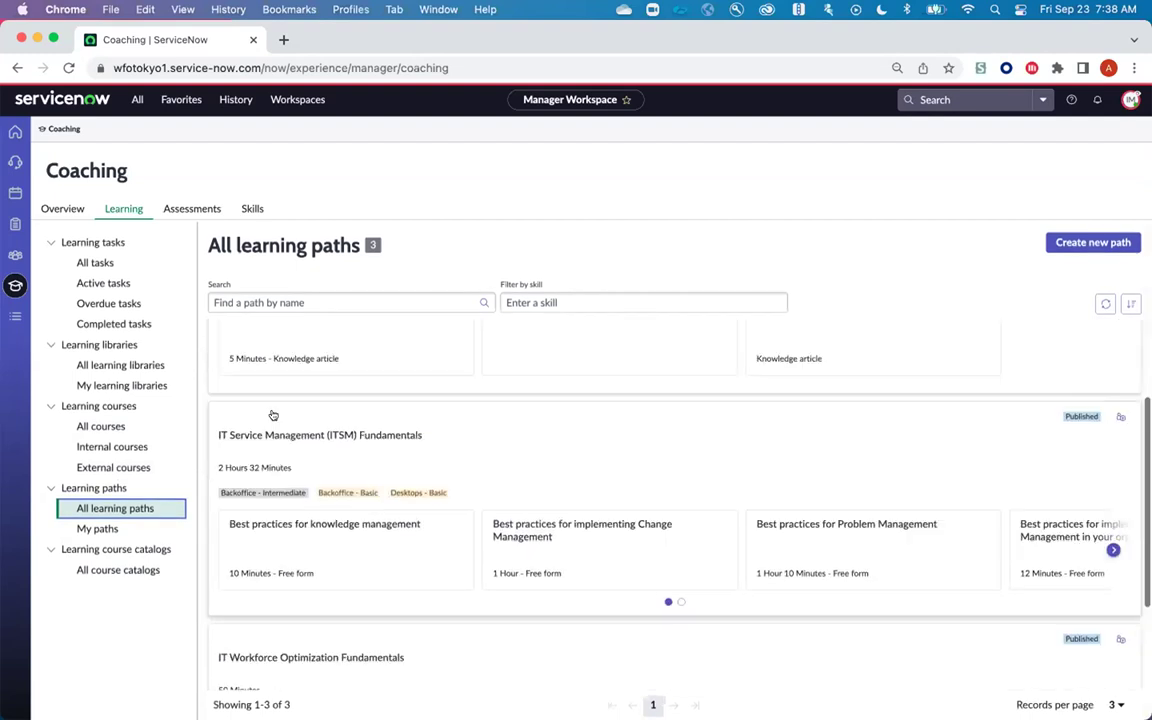
left_click(1117, 417)
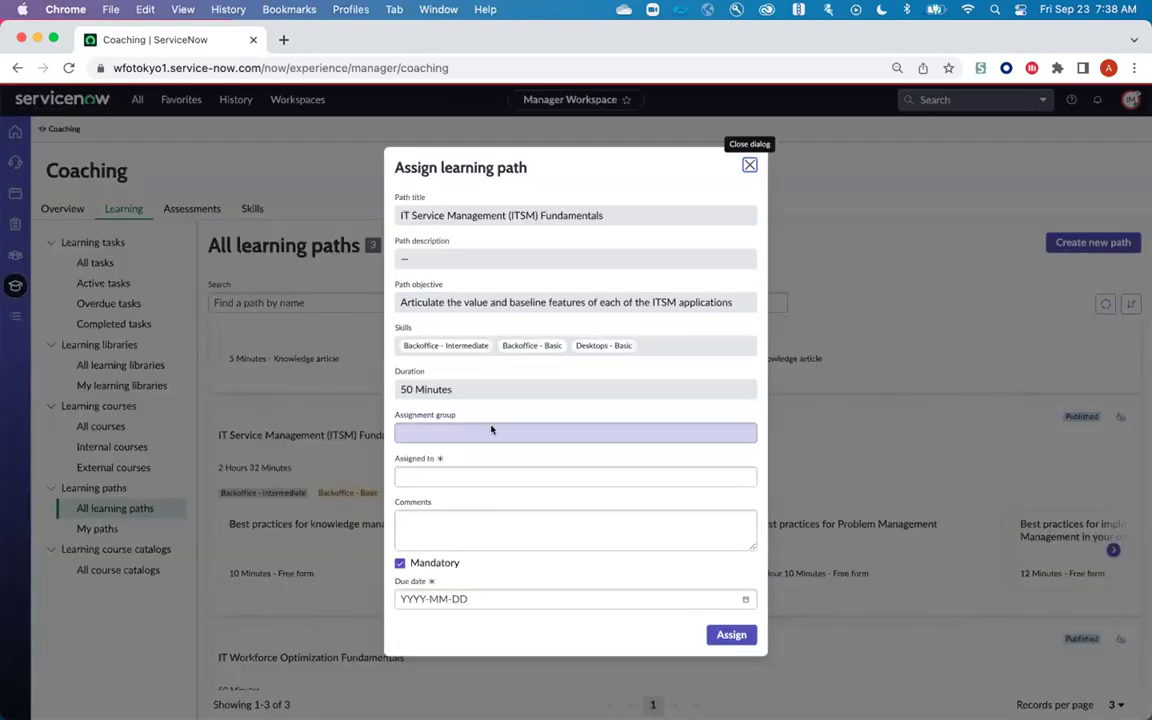
- Add two team members as assignees of the ITSM Fundamentals learning path
left_click(488, 476)
left_click(470, 496)
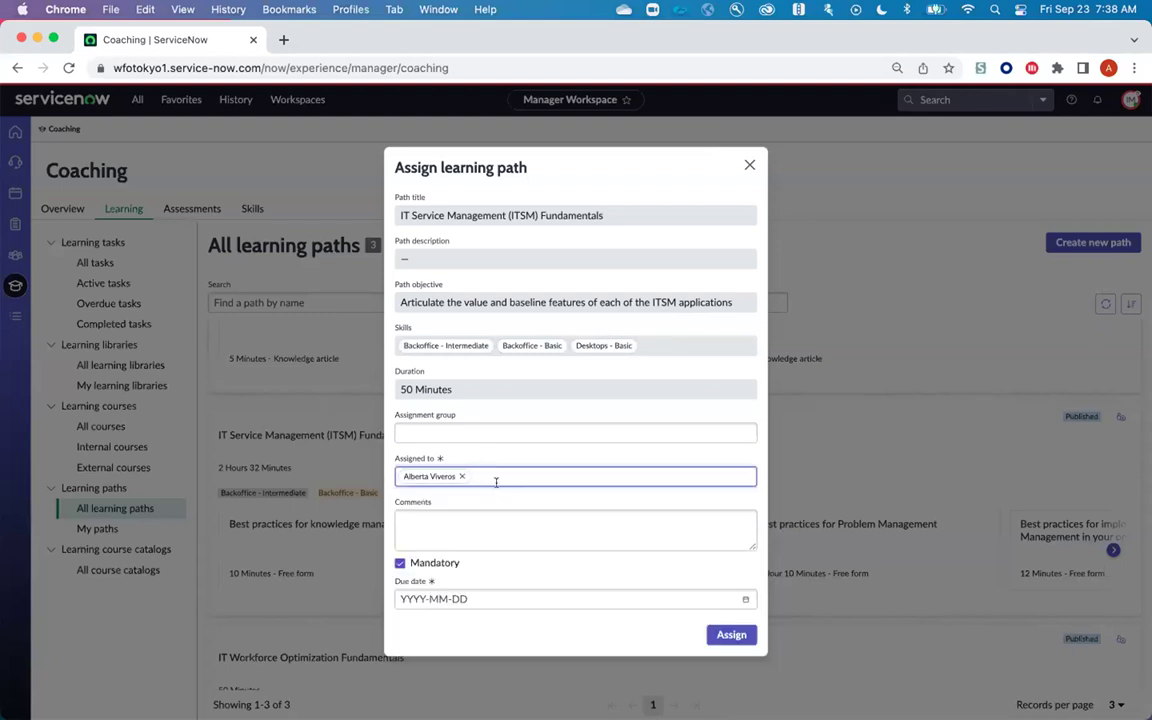
left_click(495, 479)
left_click(489, 537)
- Set the due date to 30 September 2022 and assign the path as mandatory
left_click(455, 598)
left_click(745, 598)
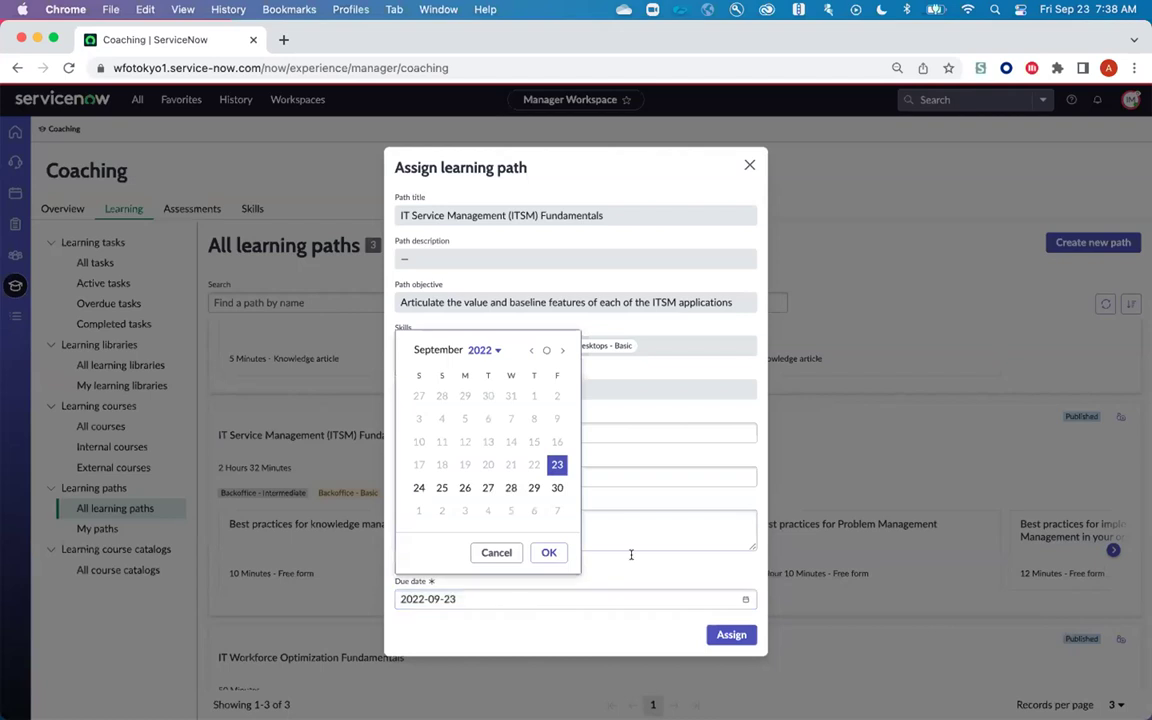
left_click(557, 487)
left_click(549, 552)
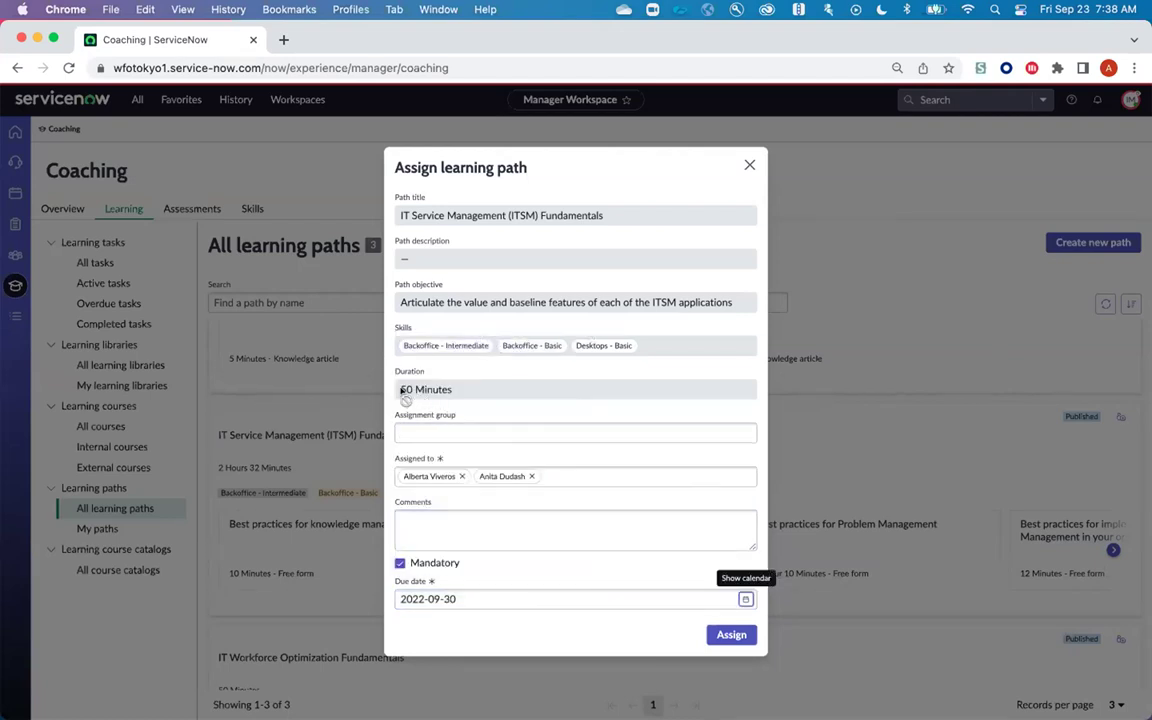
left_click_drag(405, 390, 468, 393)
left_click(447, 393)
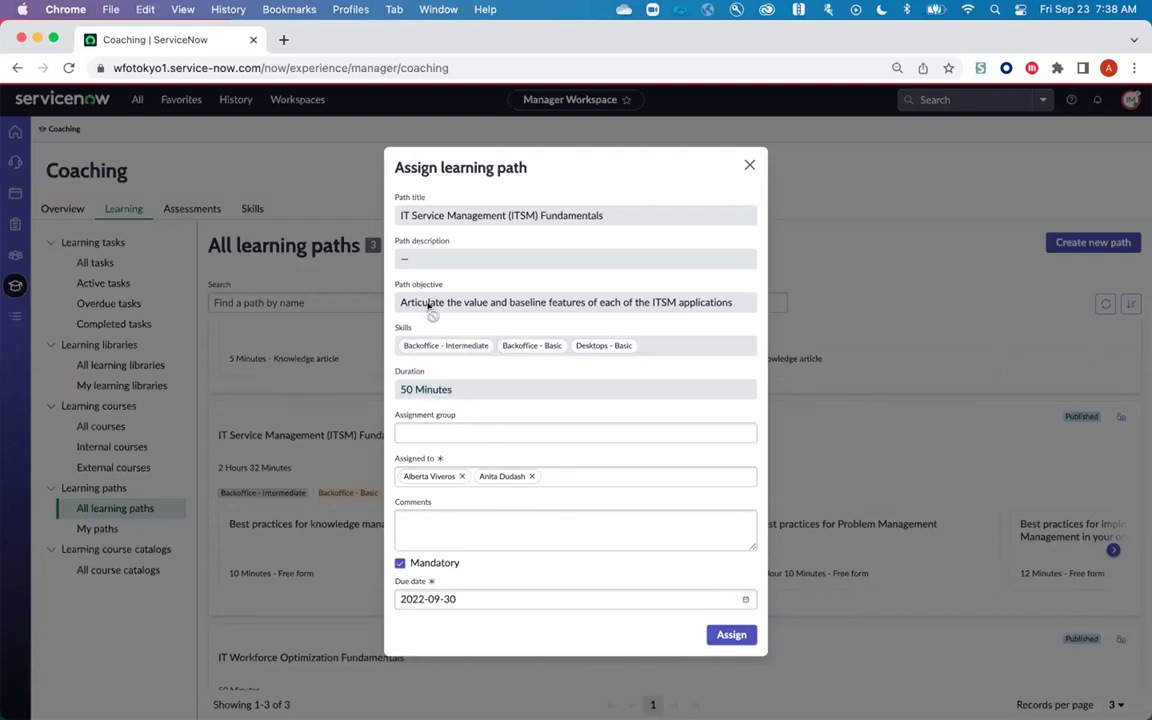
left_click(719, 638)
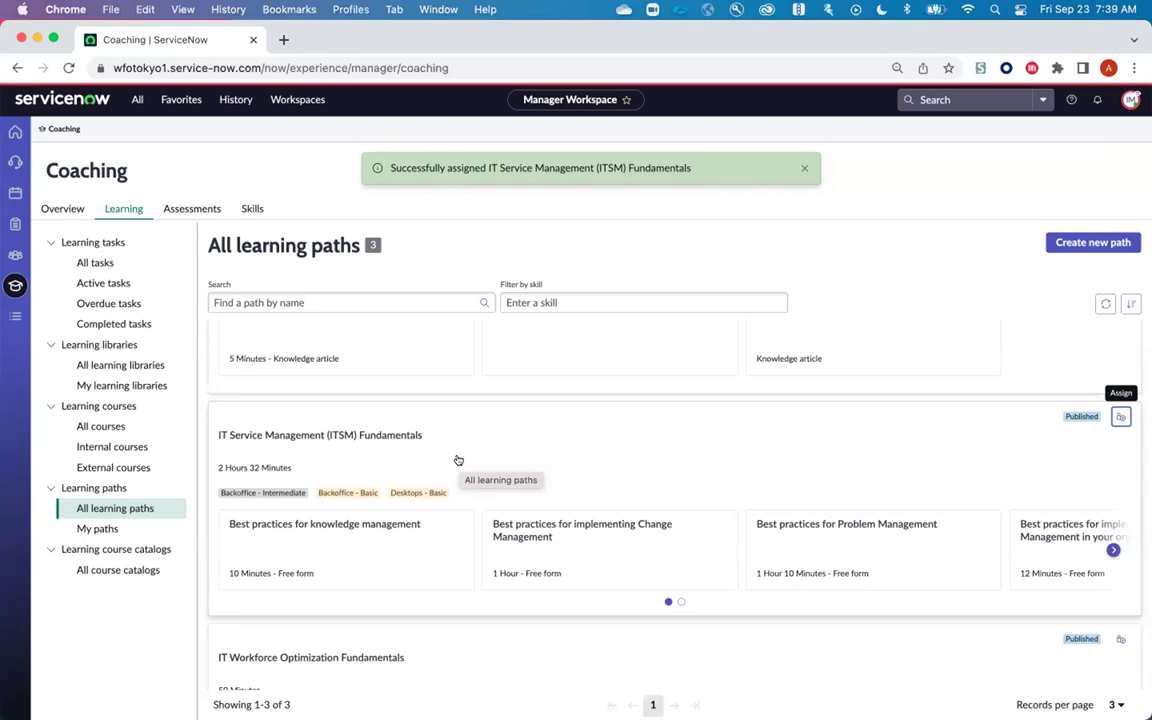
- Dismiss the success message and move through Coaching's Assessments tab to the Skills tab
scroll(346, 434, "up", 3)
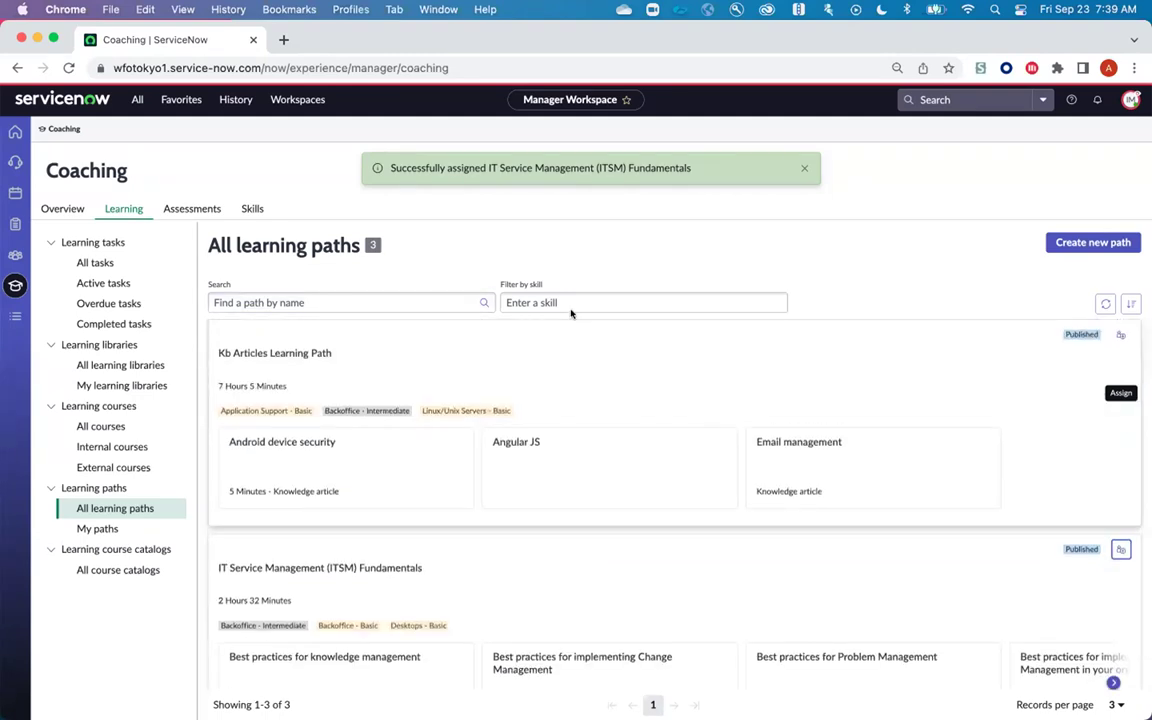
left_click(804, 168)
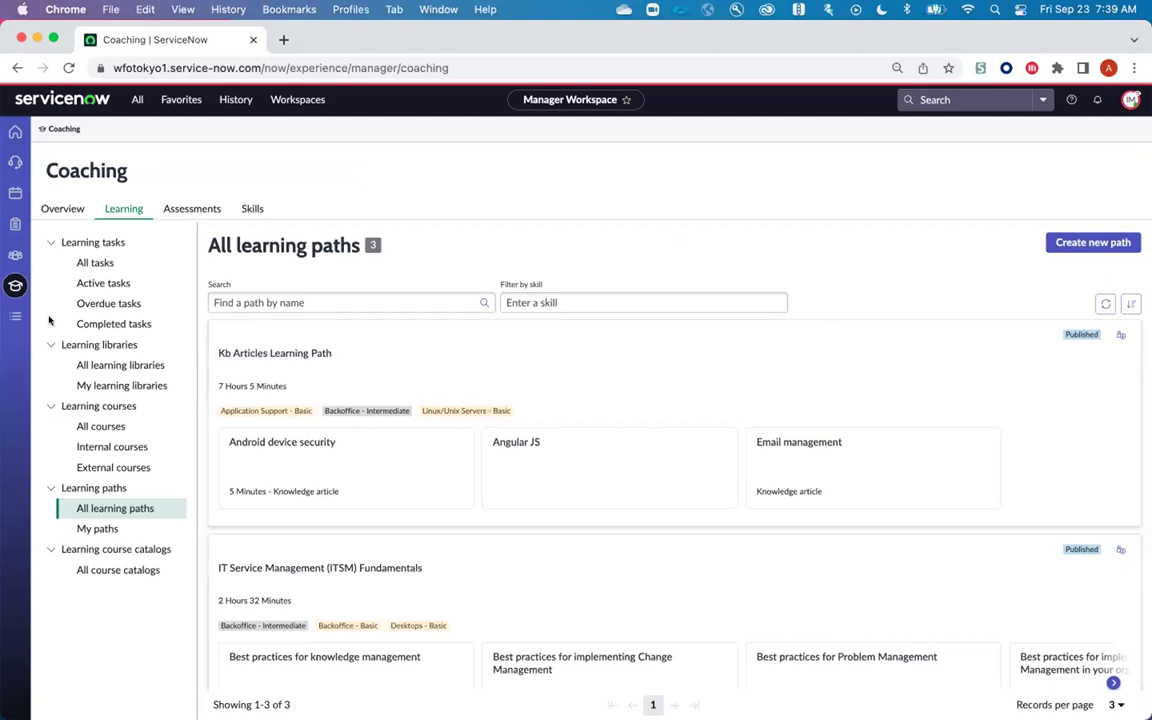
left_click(188, 212)
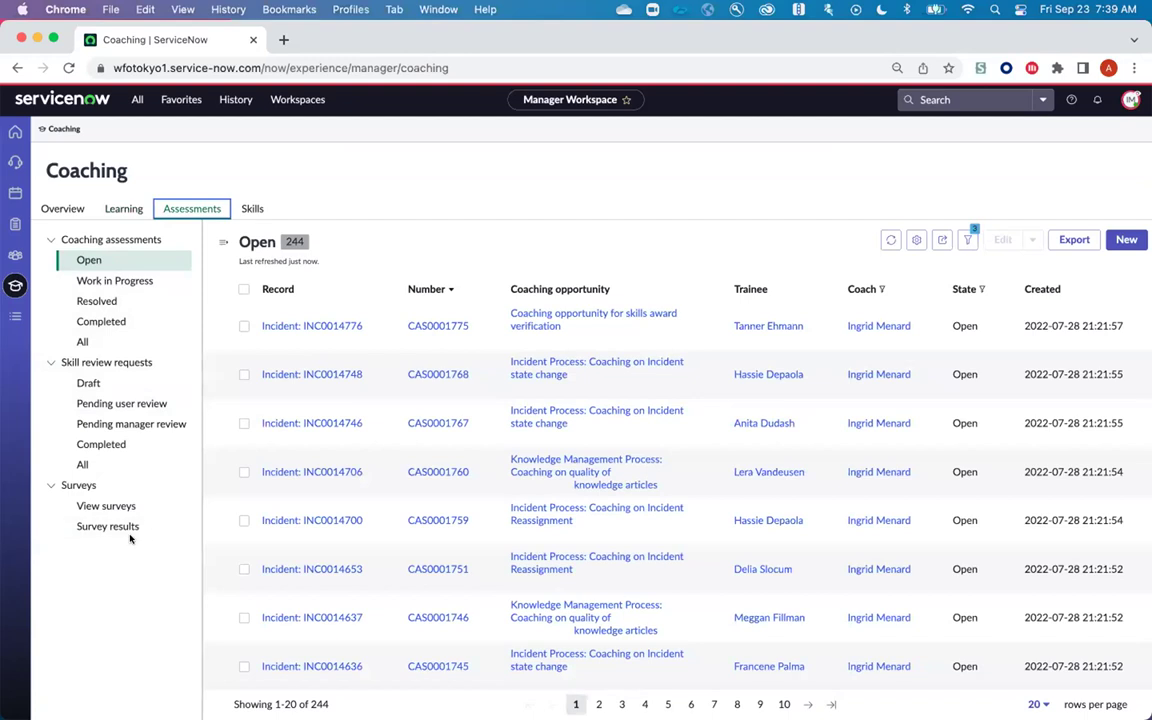
left_click(250, 207)
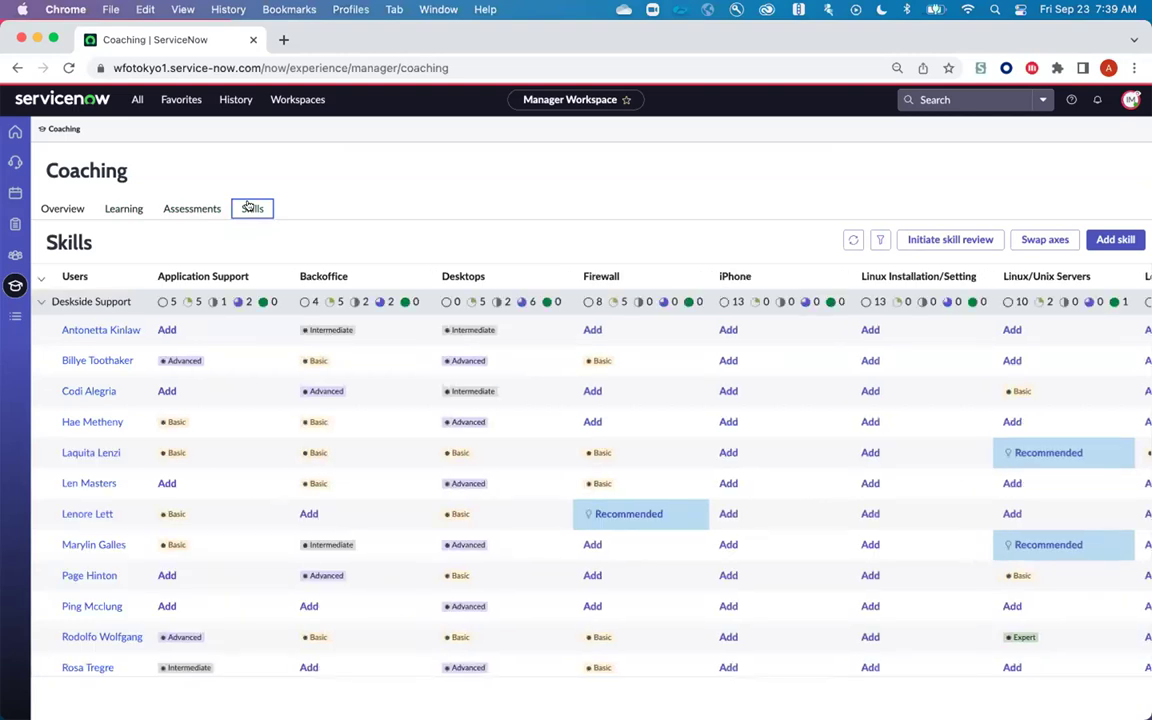
scroll(1080, 292, "right", 5)
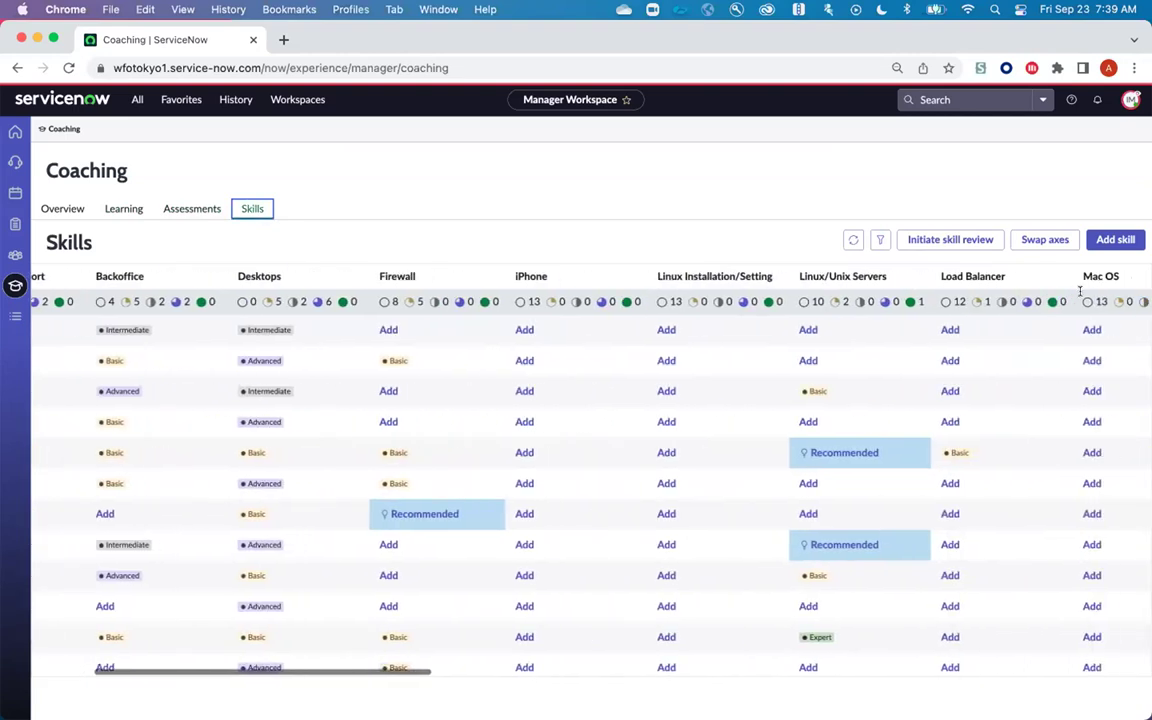
scroll(1080, 292, "right", 5)
scroll(300, 450, "left", 10)
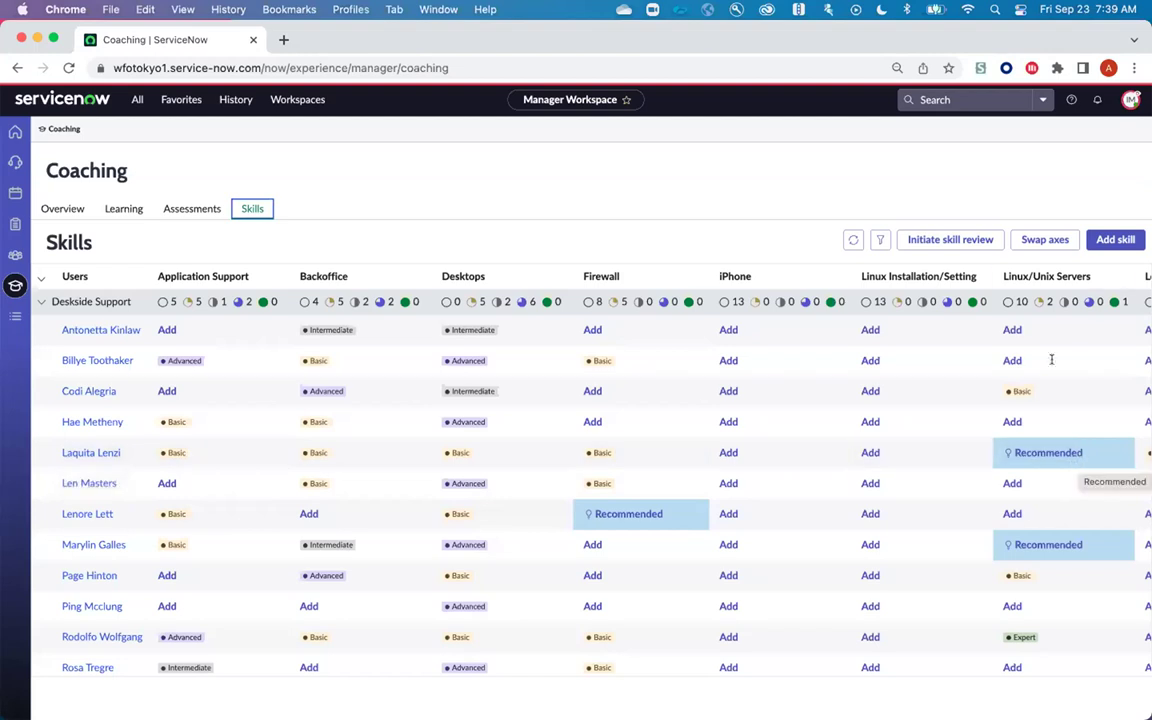
left_click(1026, 453)
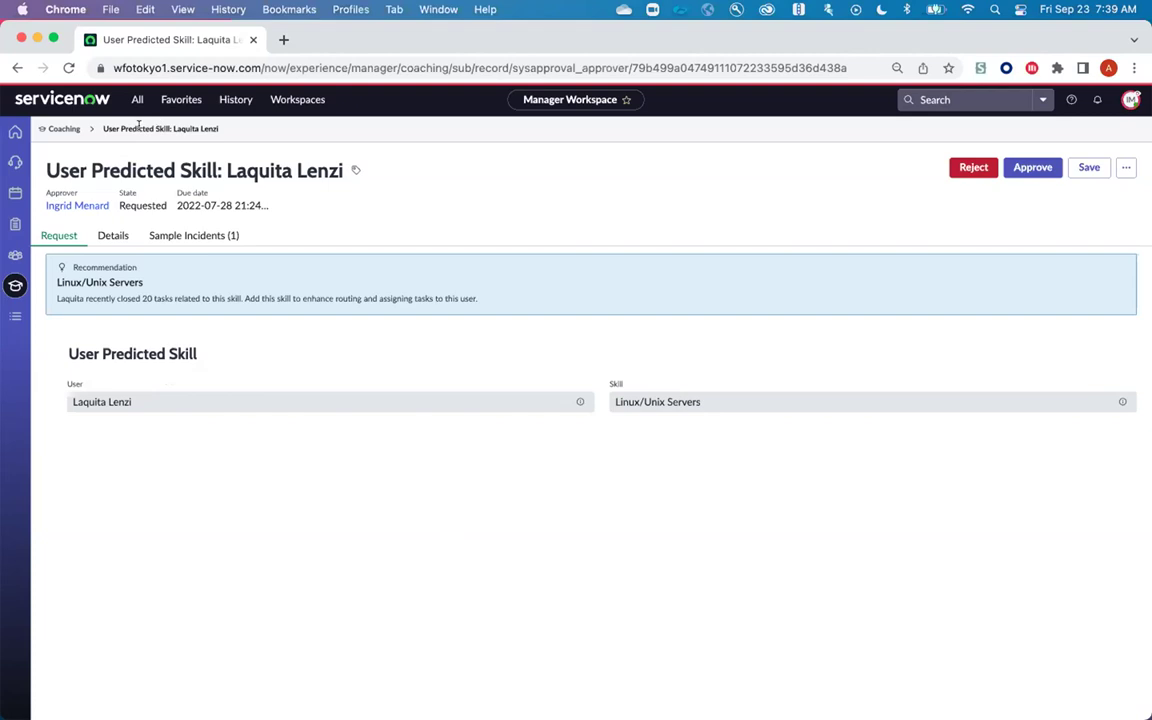
left_click(60, 128)
scroll(590, 575, "down", 3)
scroll(600, 575, "down", 12)
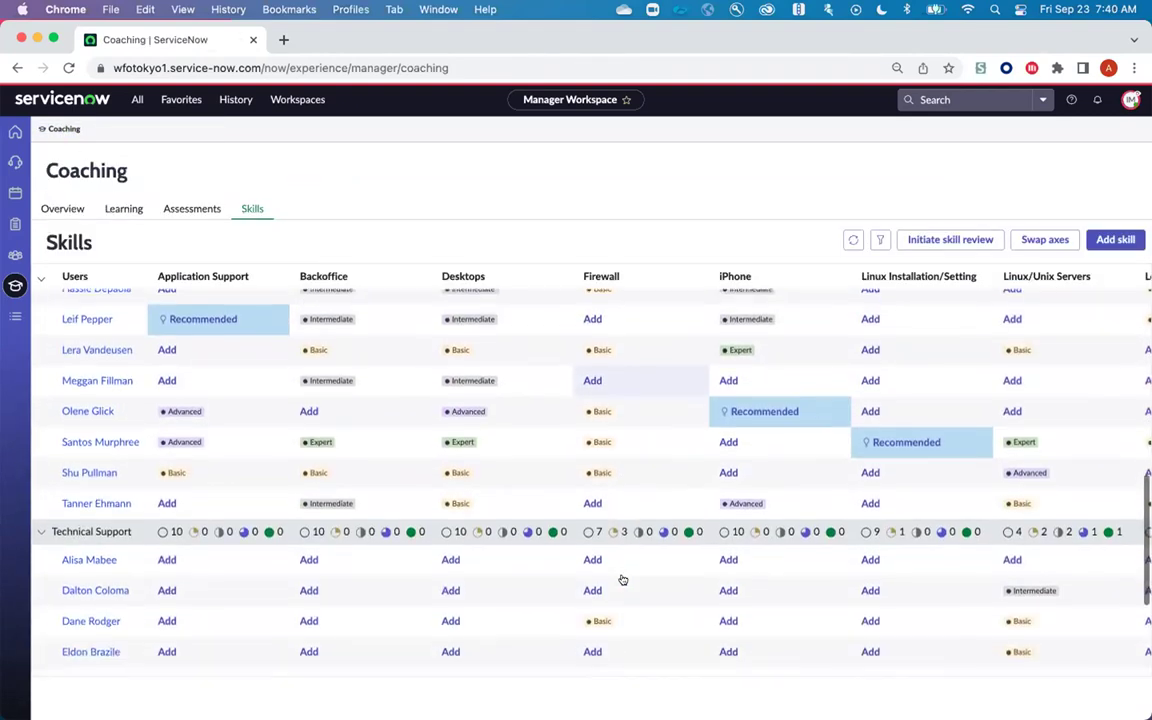
- Look across the Skills grid, then return to the Manager Workspace home dashboard
scroll(622, 580, "right", 5)
scroll(715, 446, "down", 5)
scroll(714, 420, "down", 5)
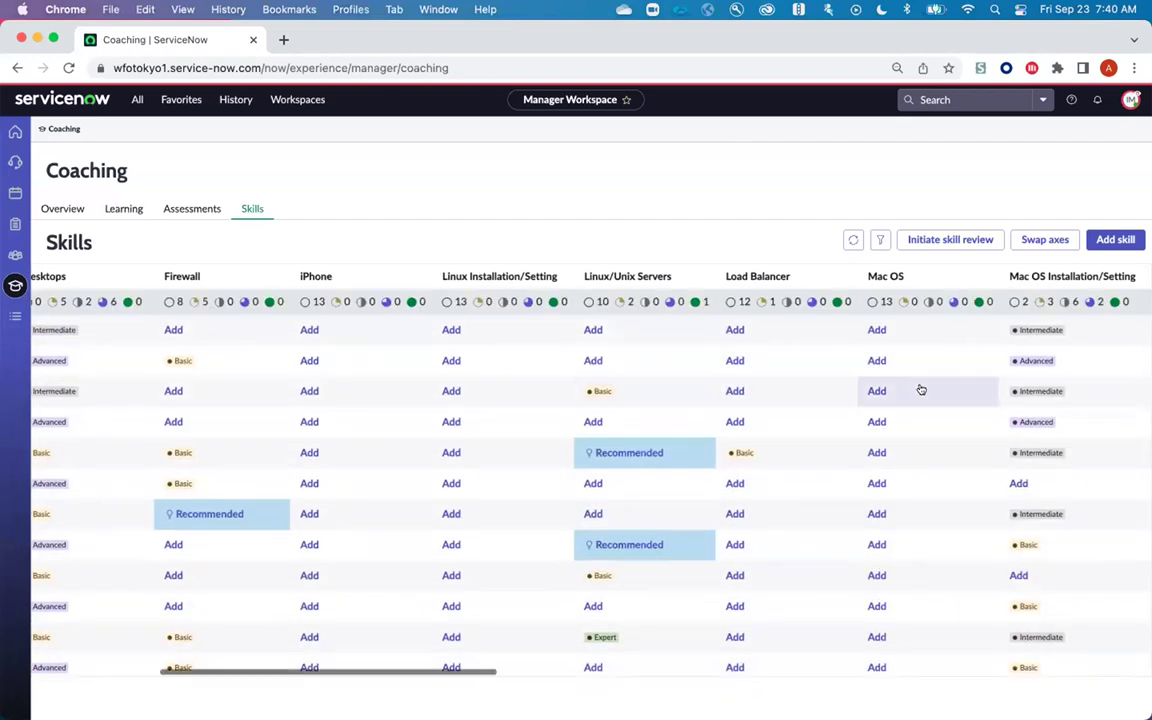
scroll(921, 390, "right", 5)
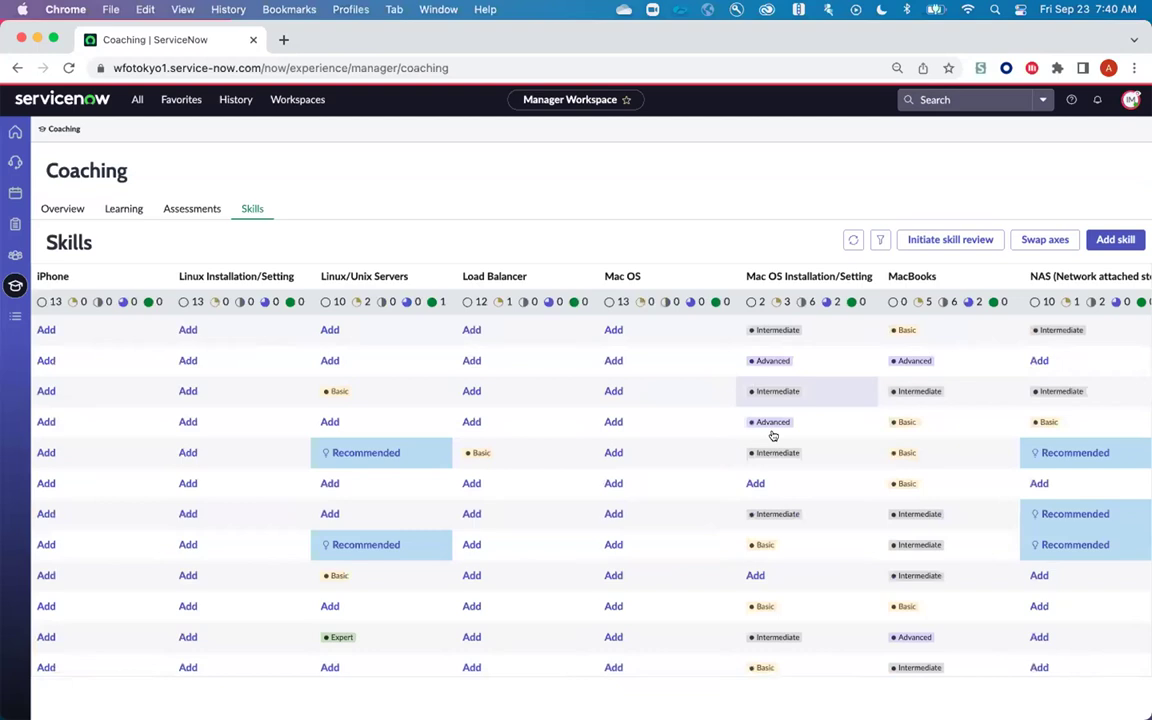
scroll(776, 445, "left", 5)
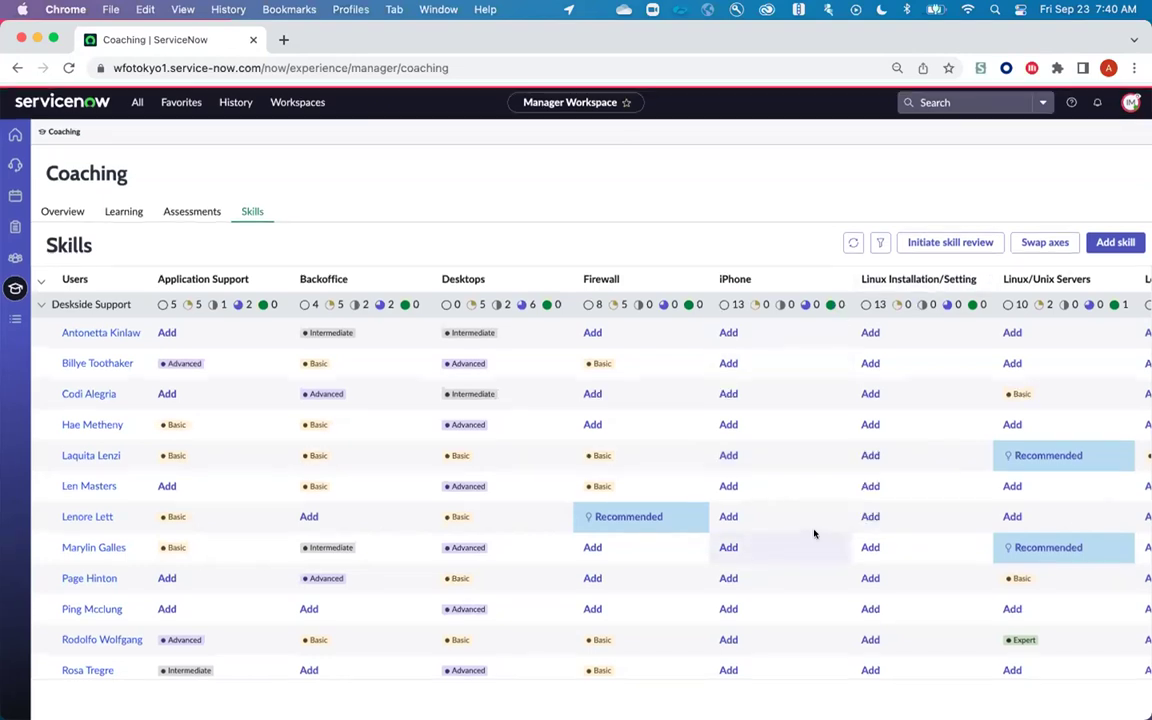
scroll(818, 542, "down", 2)
scroll(760, 543, "up", 3)
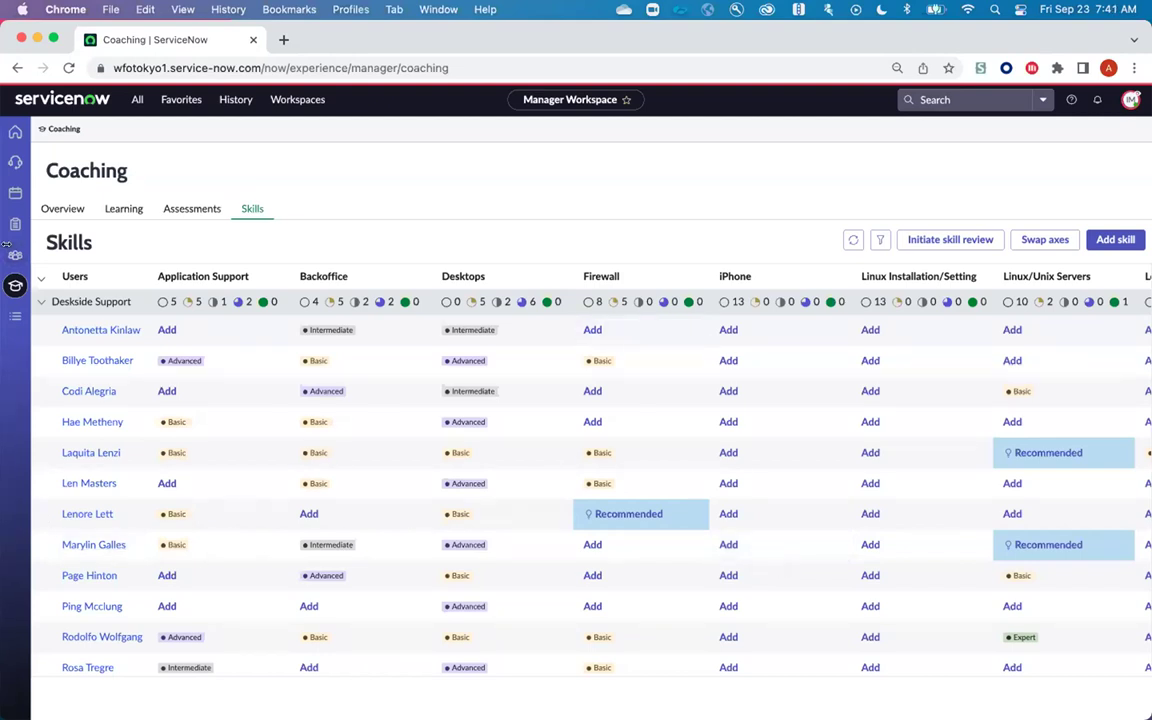
left_click(15, 135)
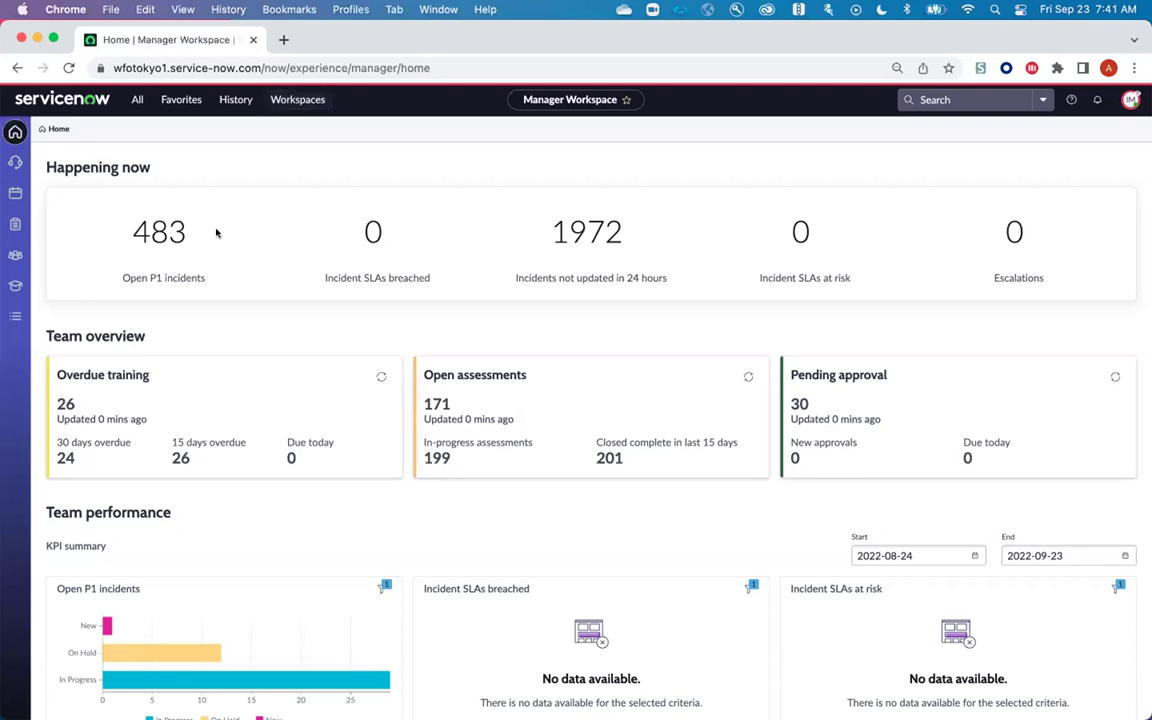
- Open the Teams page from the left sidebar
left_click(18, 254)
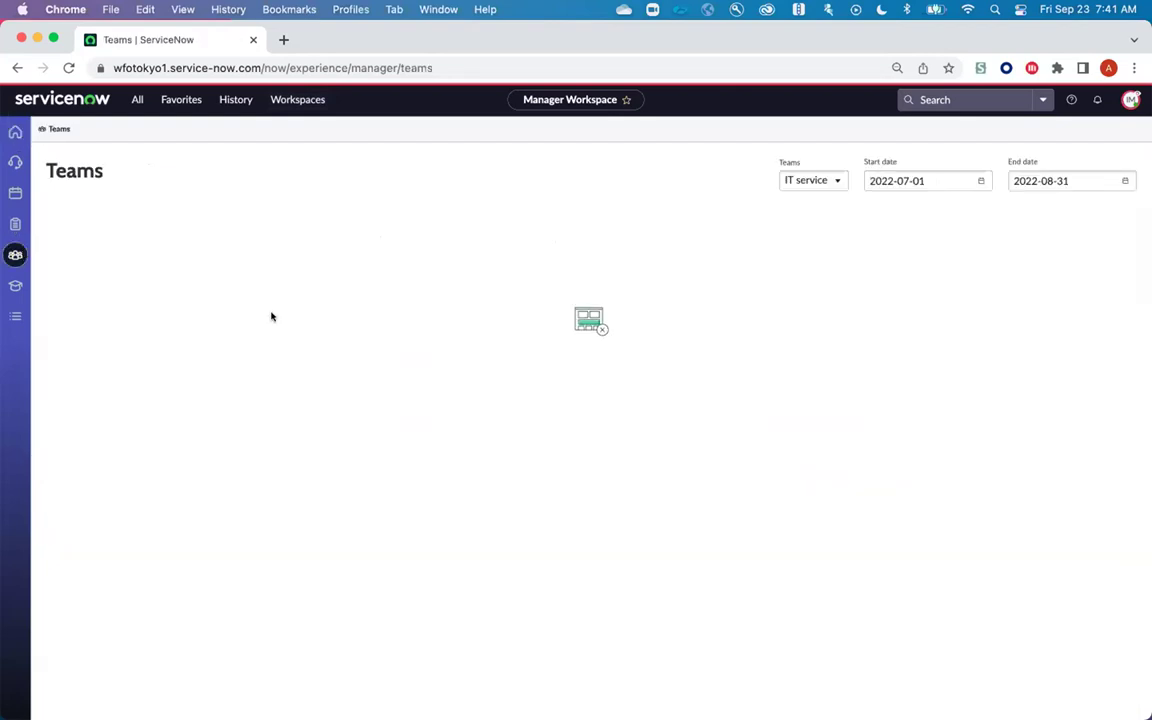